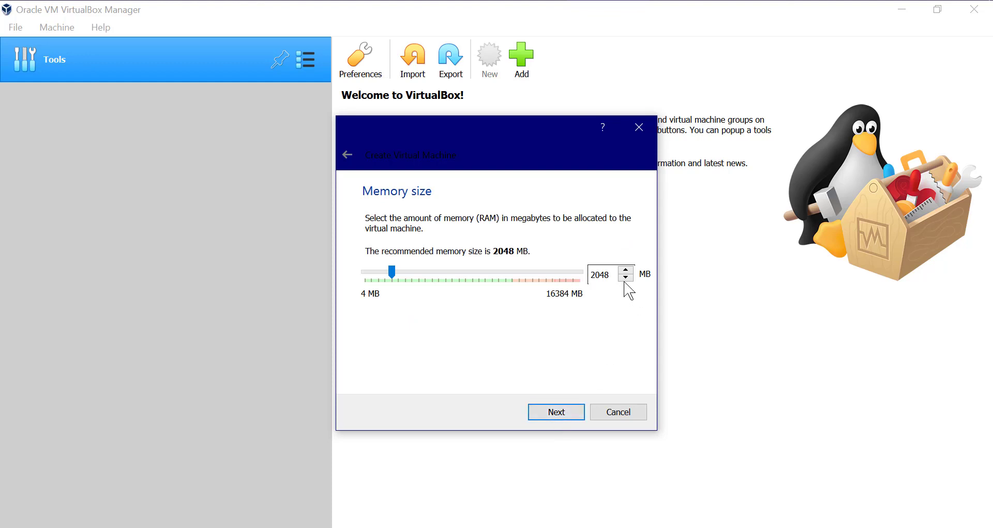
- Set the new VM's memory to 4096 MB
left_click(413, 271)
left_click_drag(400, 274, 418, 275)
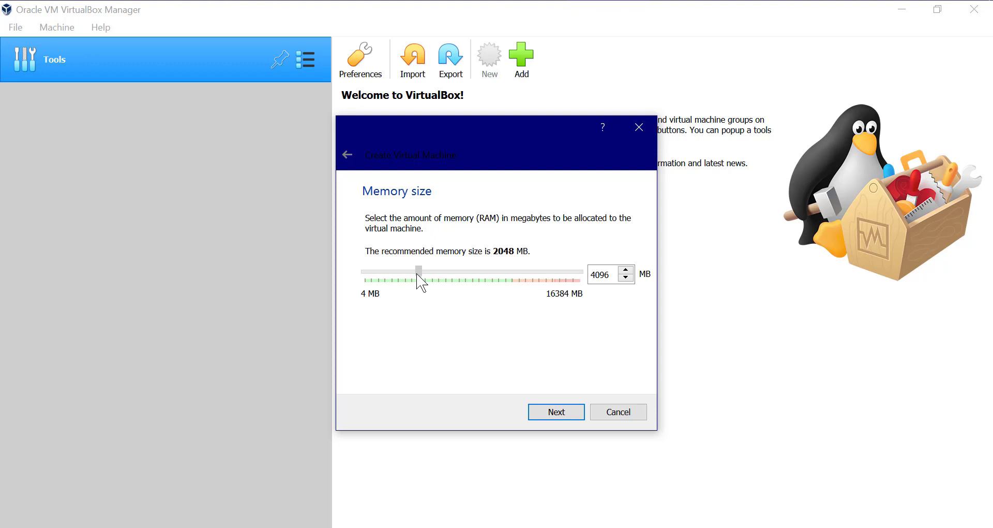
left_click(568, 417)
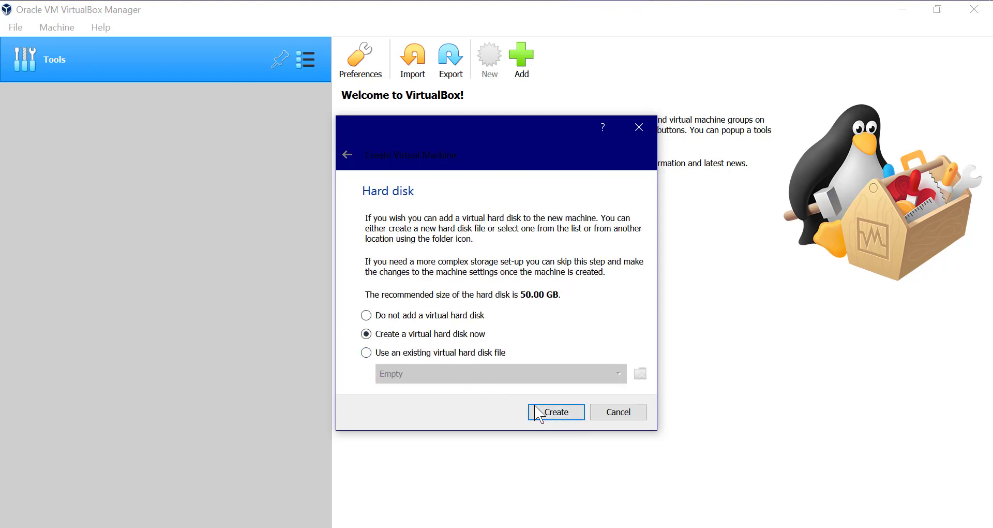
- Create a new 50 GB VHD virtual hard disk and finish creating the VM
left_click(553, 415)
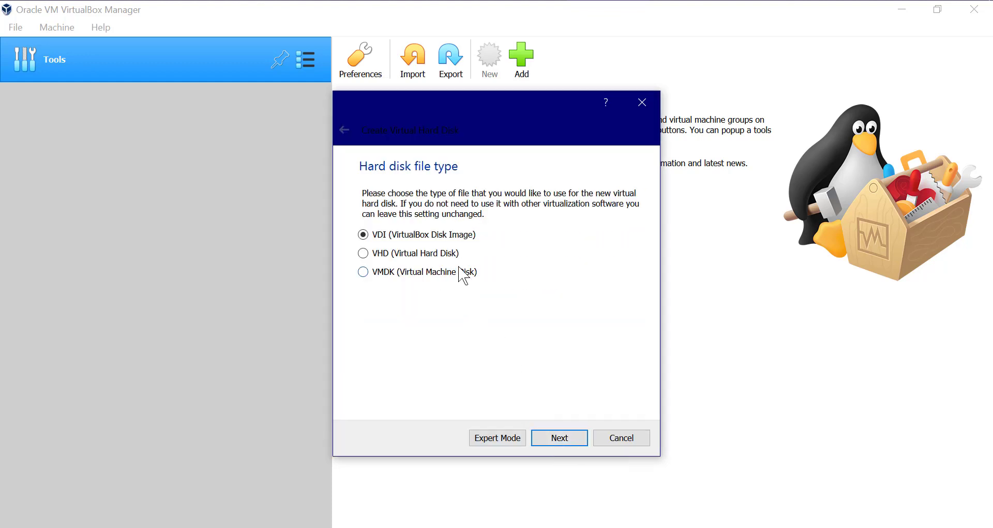
left_click(434, 254)
left_click(569, 438)
left_click(555, 444)
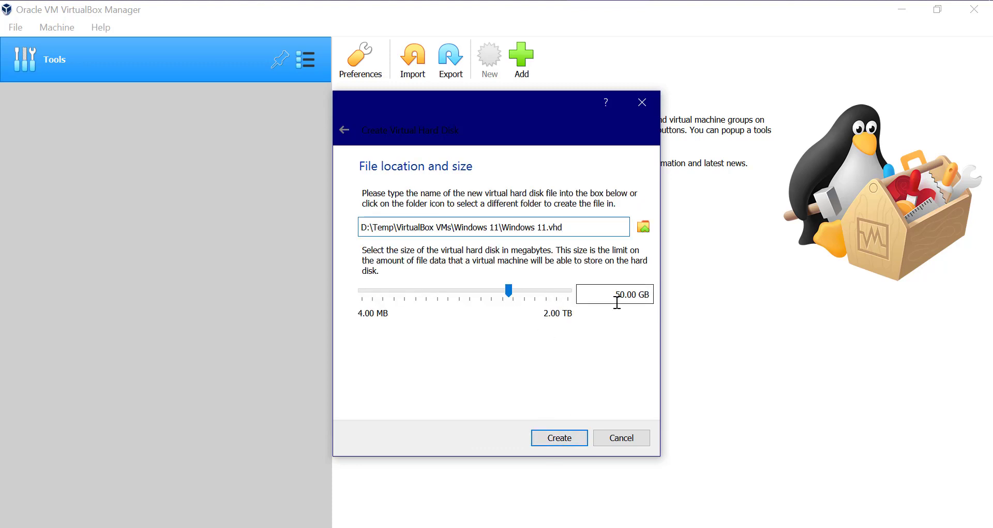
left_click(570, 444)
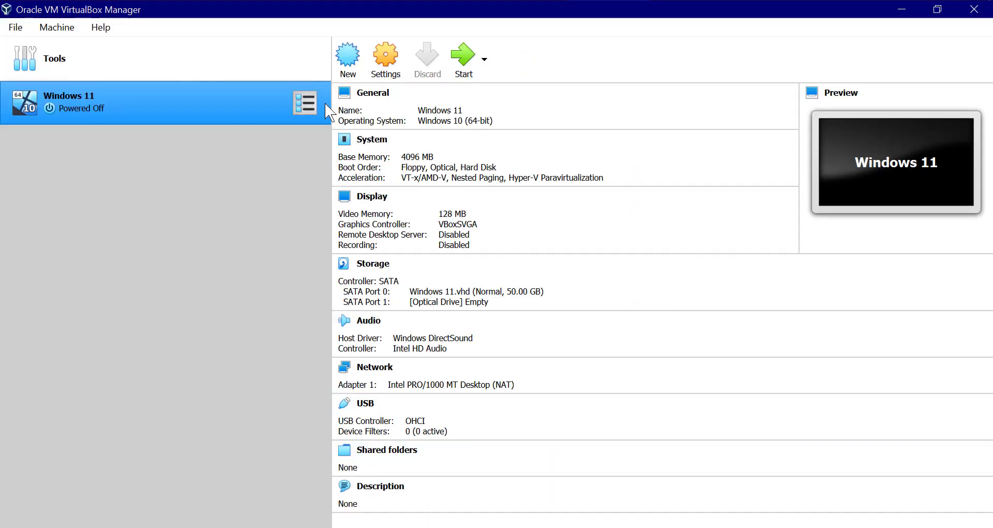
- In the Windows 11 VM's System settings, remove Floppy from the boot order
left_click(386, 70)
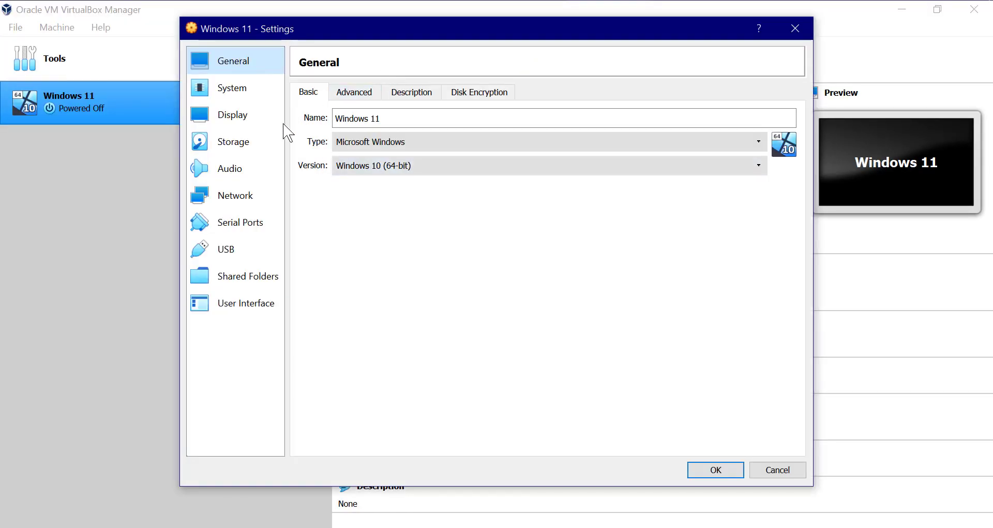
left_click(355, 96)
left_click(411, 92)
left_click(479, 92)
left_click(233, 89)
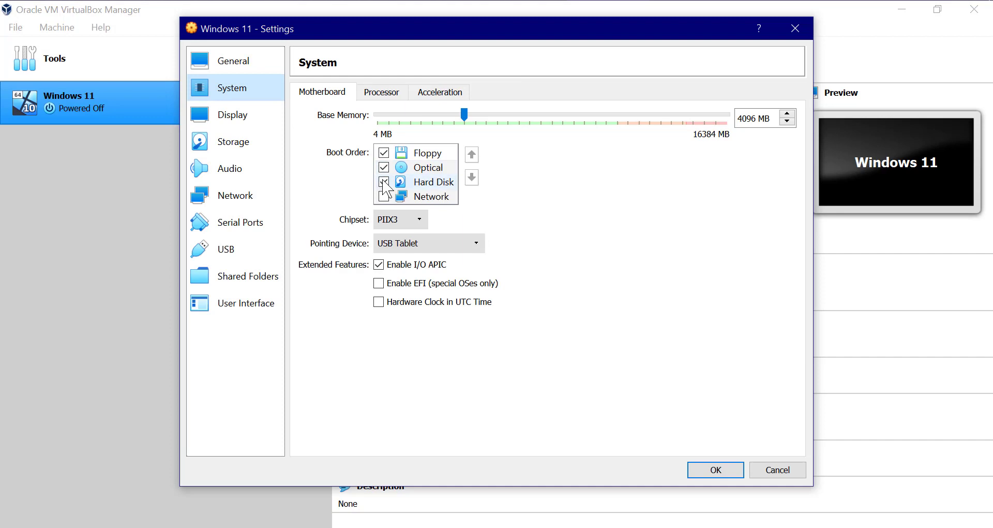
left_click(384, 153)
left_click(428, 167)
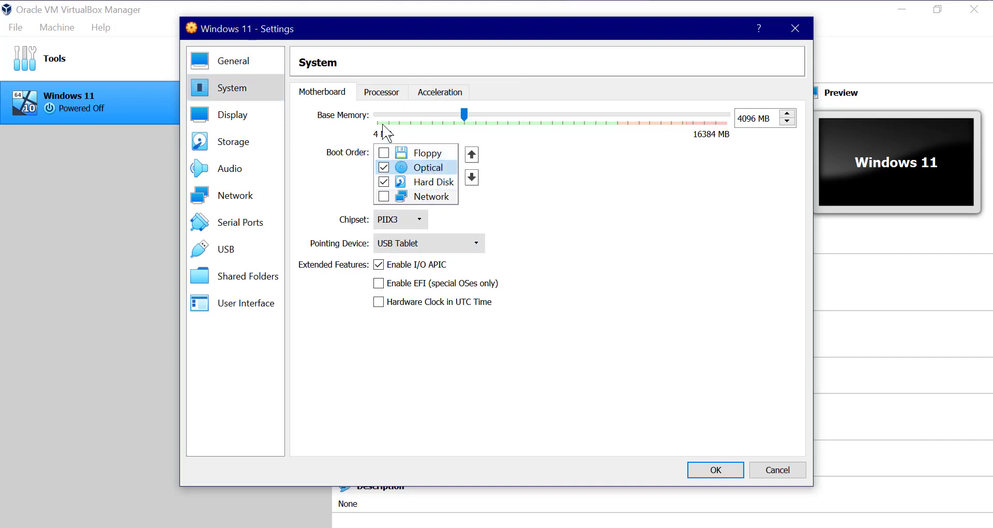
left_click(383, 92)
left_click(452, 94)
- Load the Windows 11 installation ISO into the empty optical drive and save the settings
left_click(233, 115)
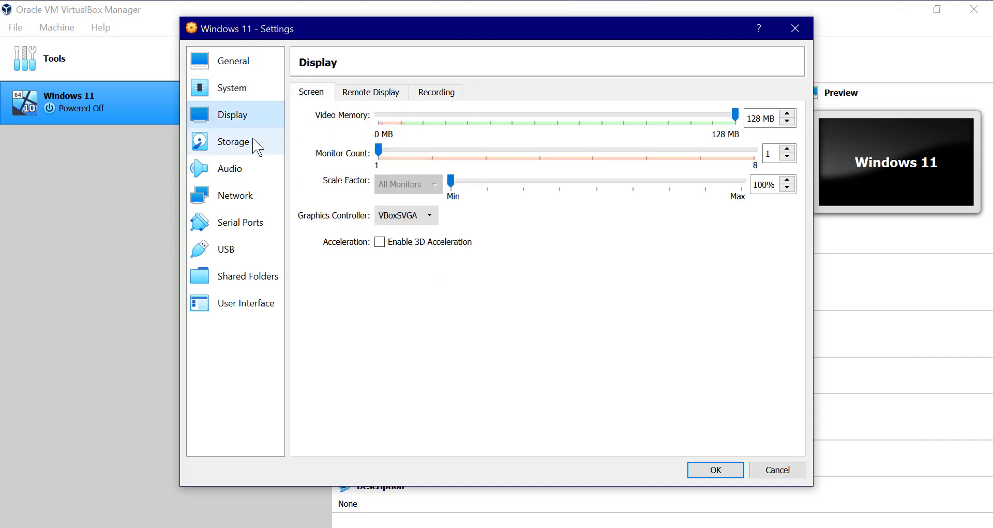
left_click(371, 92)
left_click(429, 94)
left_click(236, 144)
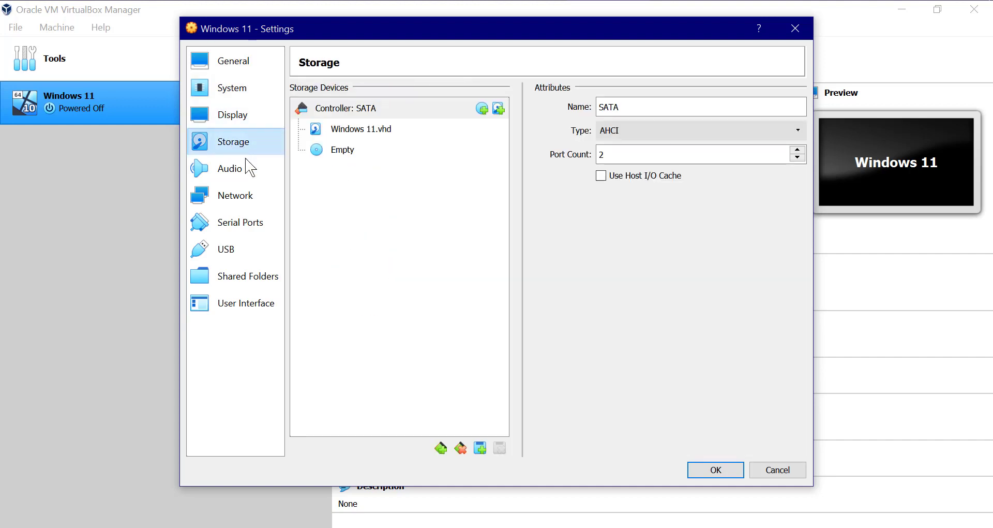
left_click(352, 149)
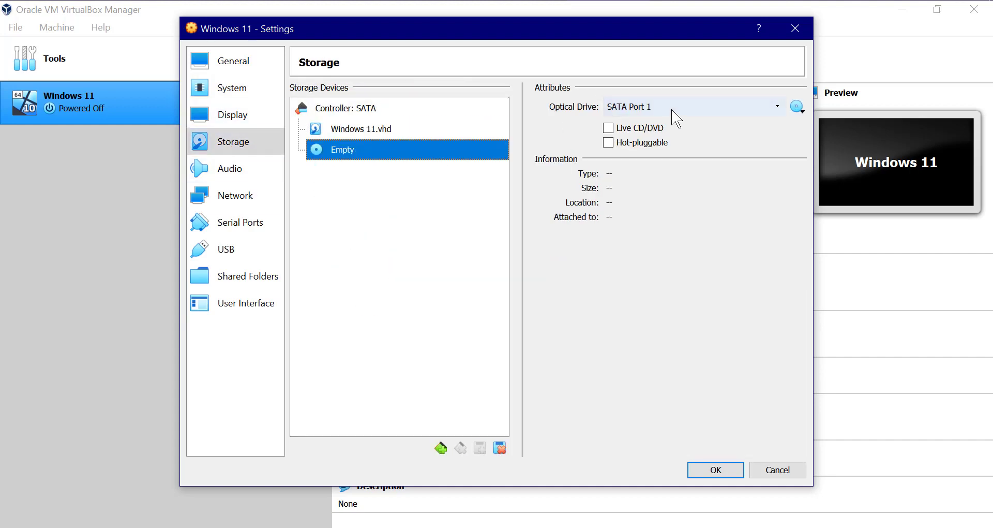
left_click(658, 110)
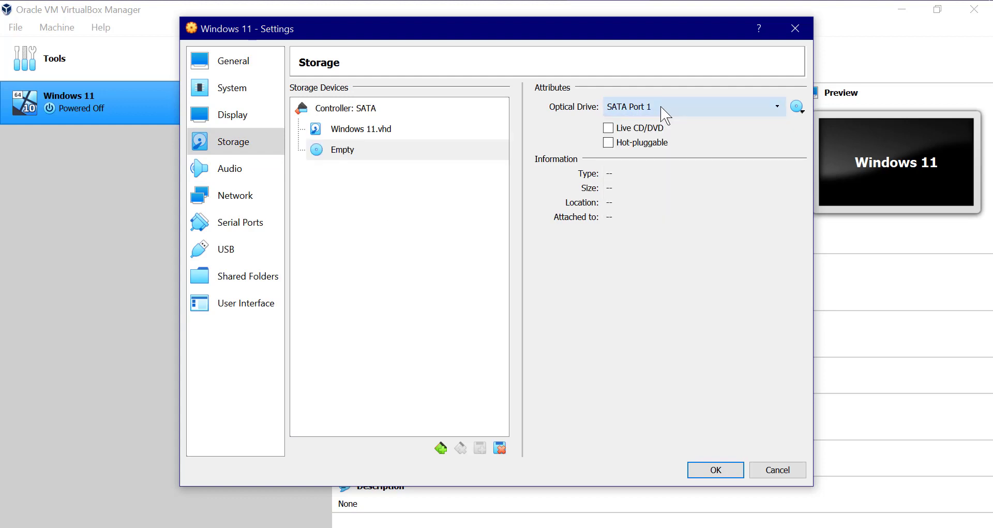
left_click(441, 130)
left_click(423, 150)
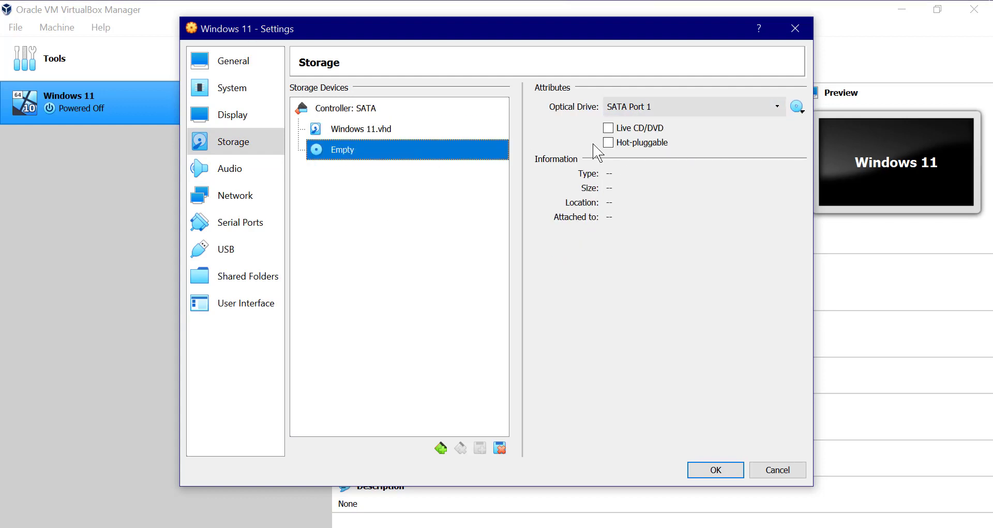
left_click(799, 108)
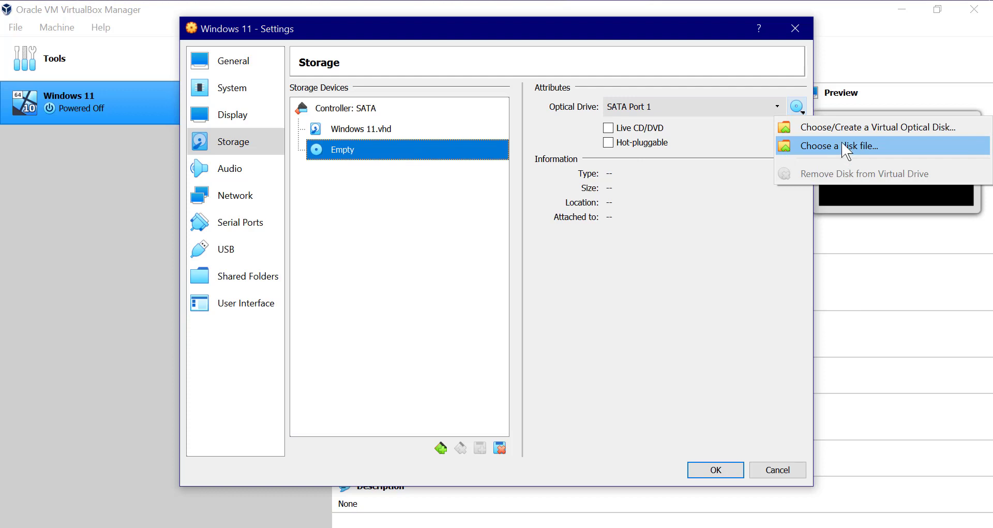
left_click(859, 146)
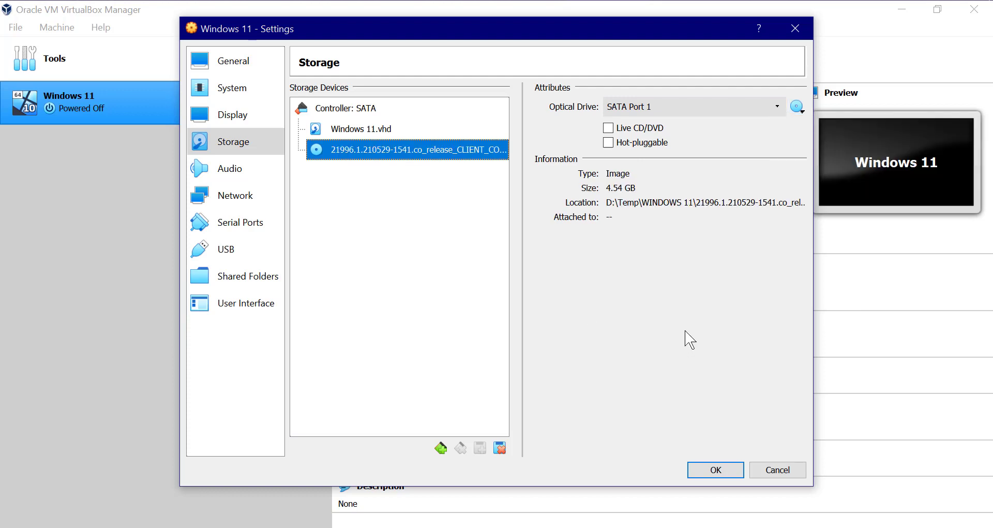
left_click(724, 467)
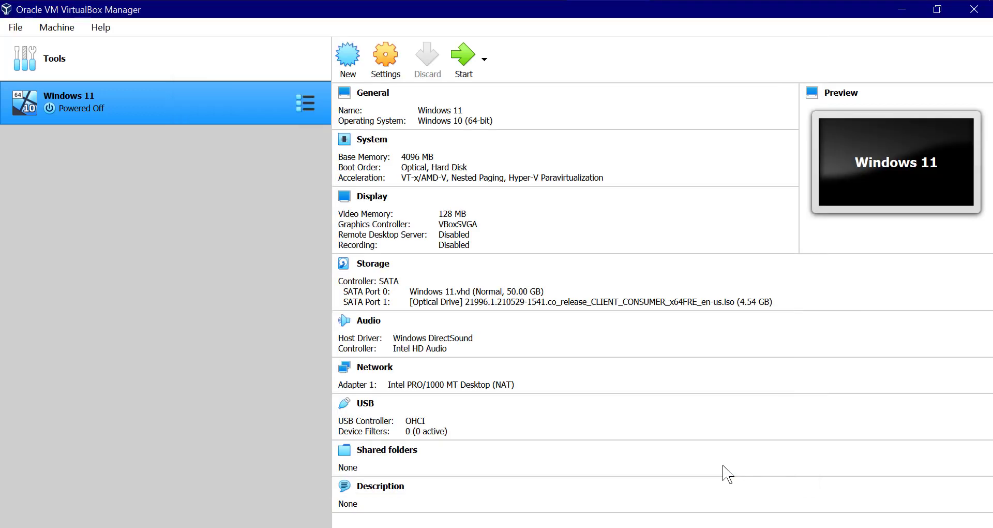
- Boot the Windows 11 VM from the installation ISO in a maximized window
left_click(462, 63)
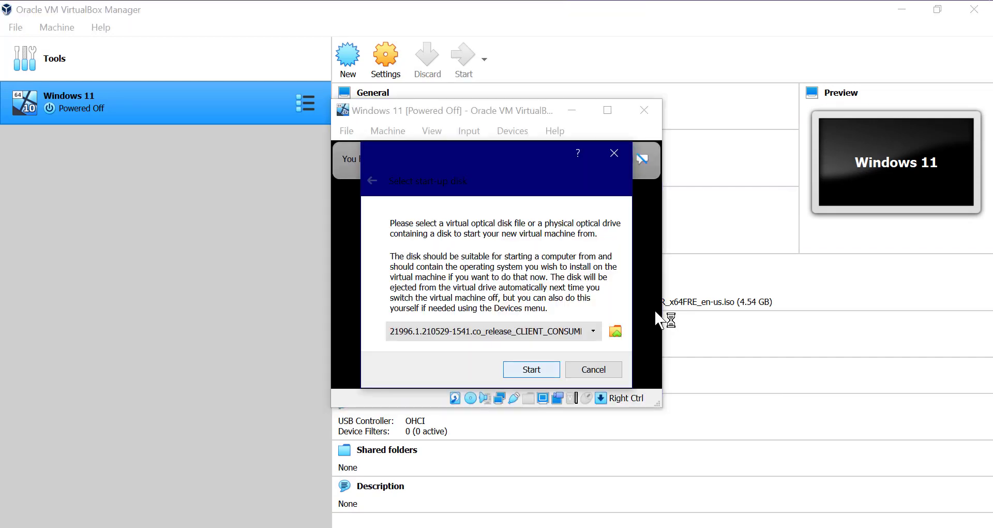
left_click(532, 369)
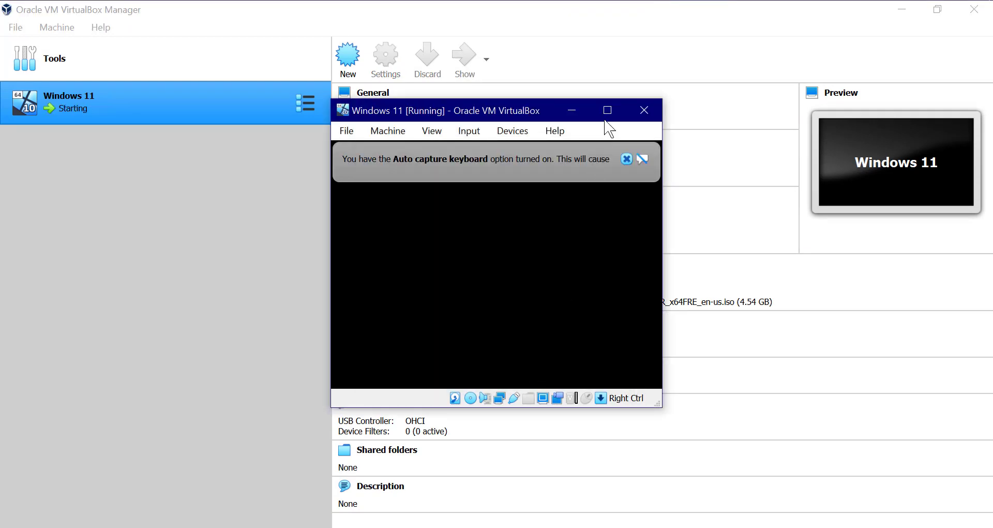
left_click(607, 110)
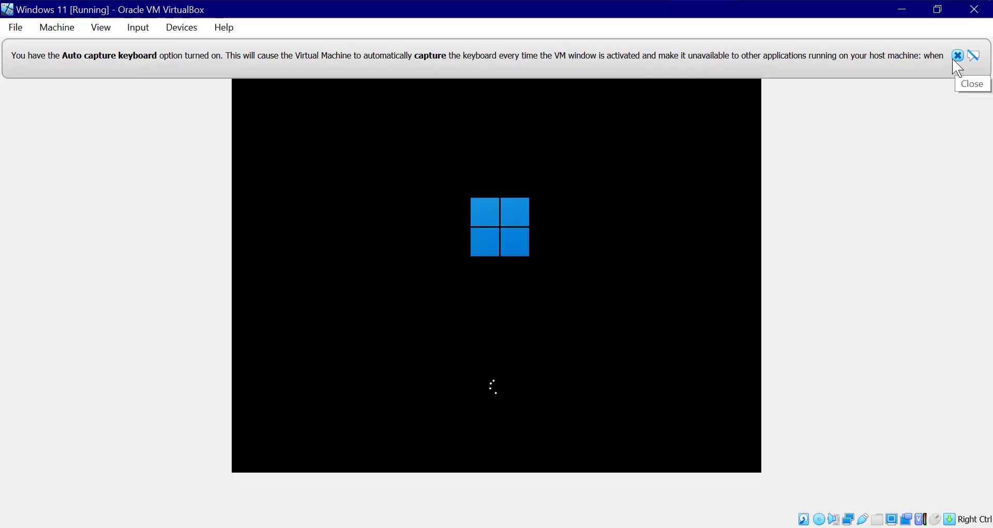
left_click(953, 58)
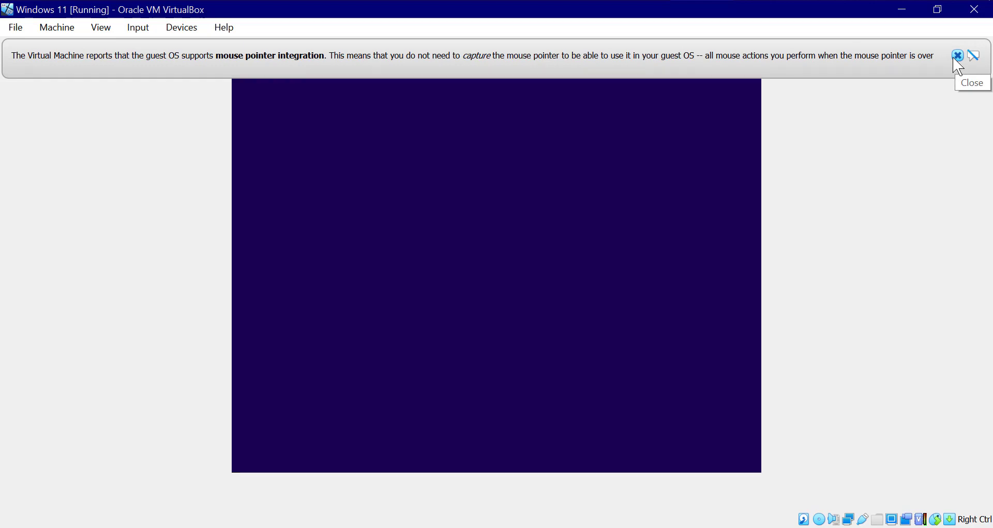
left_click(954, 58)
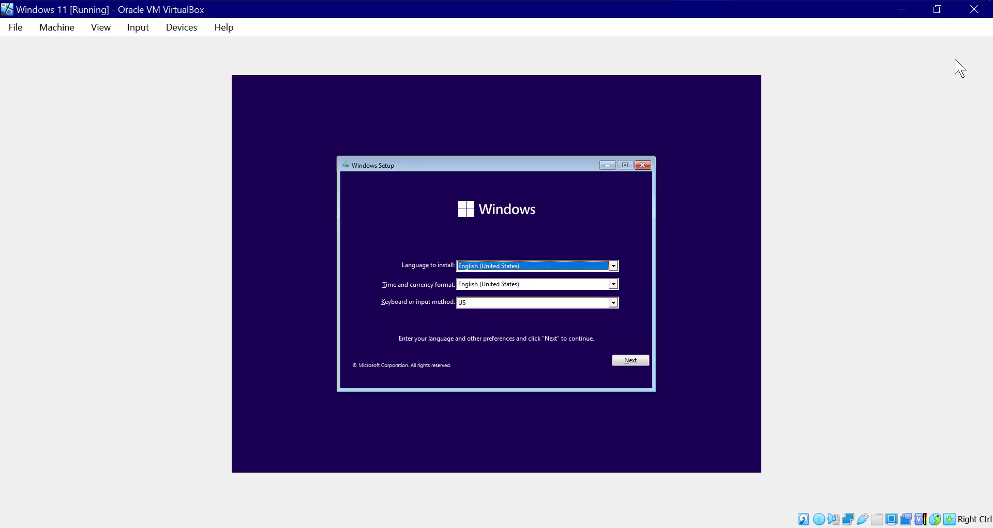
- Start Windows Setup in English without a product key, choosing Windows 11 Pro
left_click(626, 362)
left_click(504, 280)
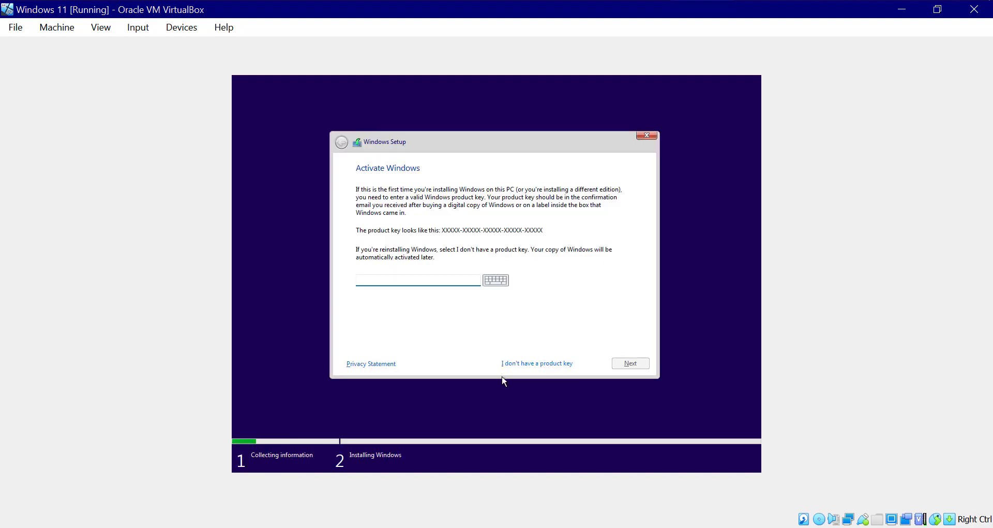
left_click(519, 366)
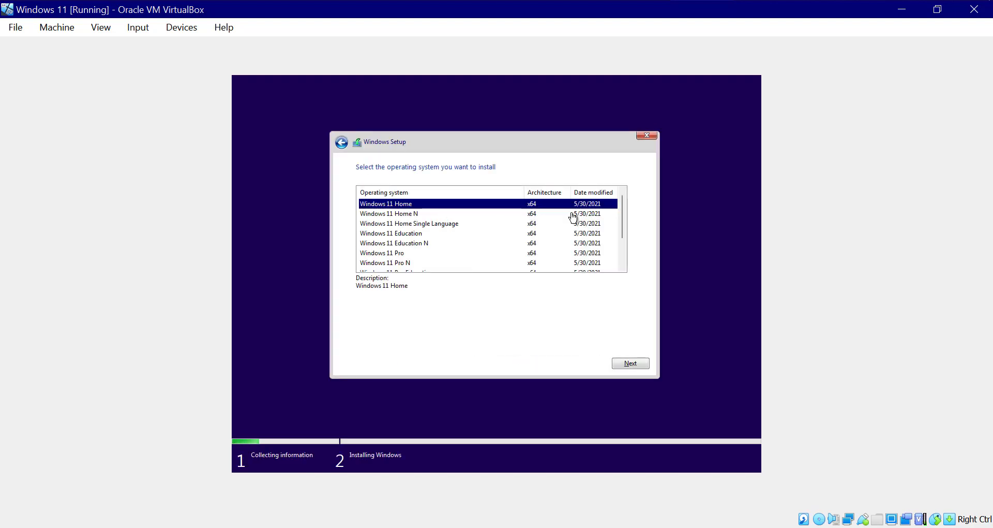
scroll(574, 233, "down", 1)
scroll(492, 259, "up", 1)
left_click(512, 252)
scroll(554, 250, "down", 2)
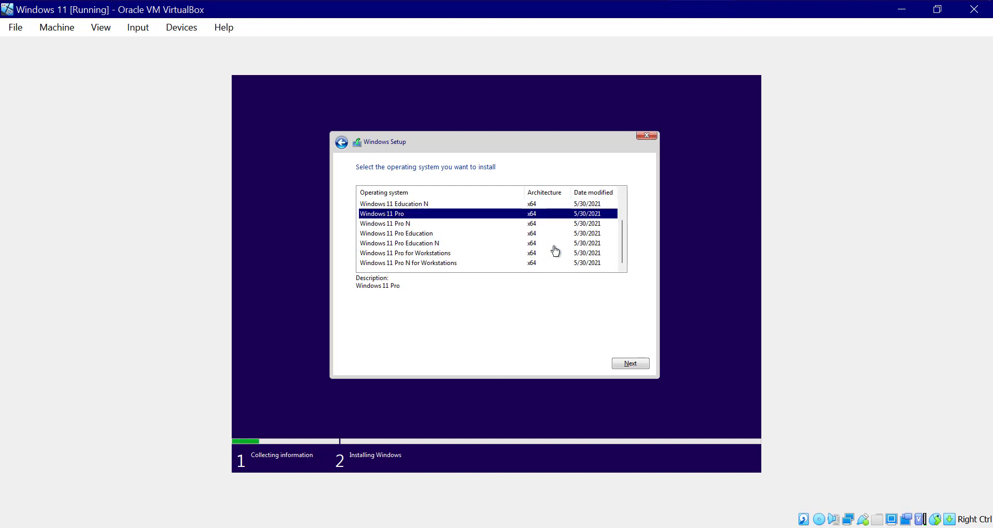
left_click(633, 365)
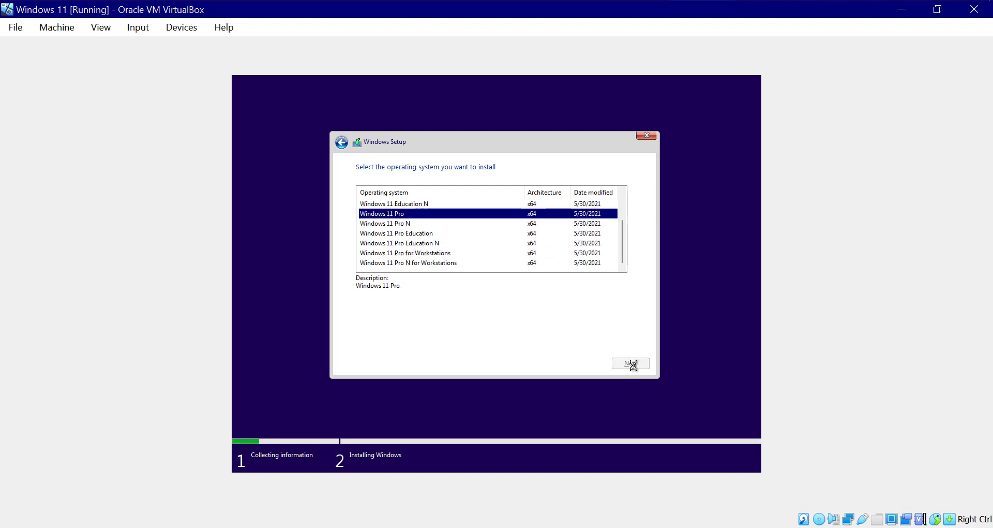
- Accept the license terms and start a custom Windows-only install onto the virtual drive
left_click(374, 347)
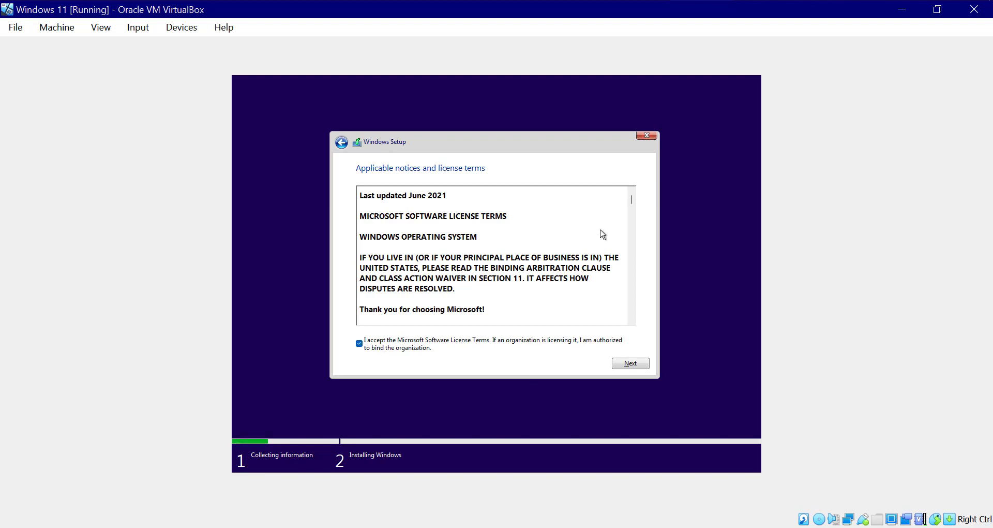
scroll(599, 236, "down", 5)
left_click(642, 364)
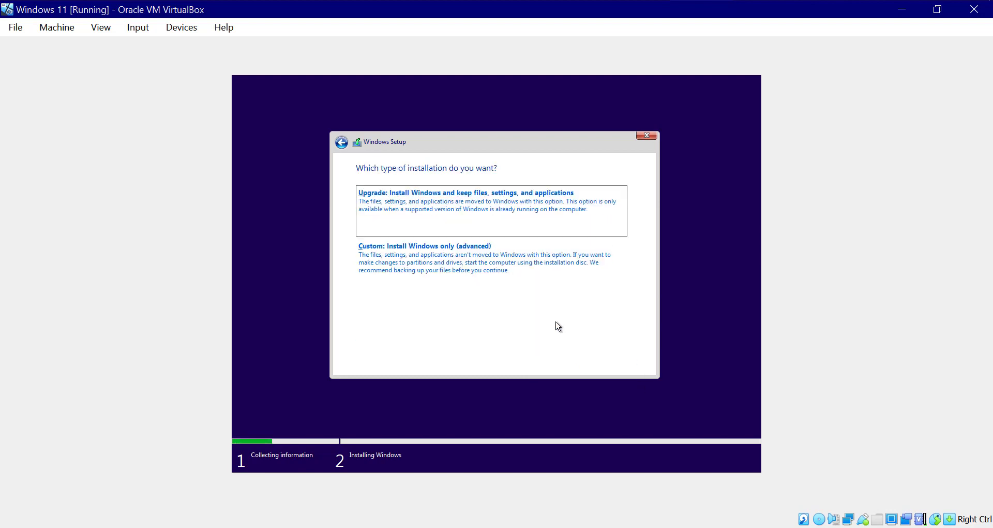
left_click(510, 284)
left_click(632, 364)
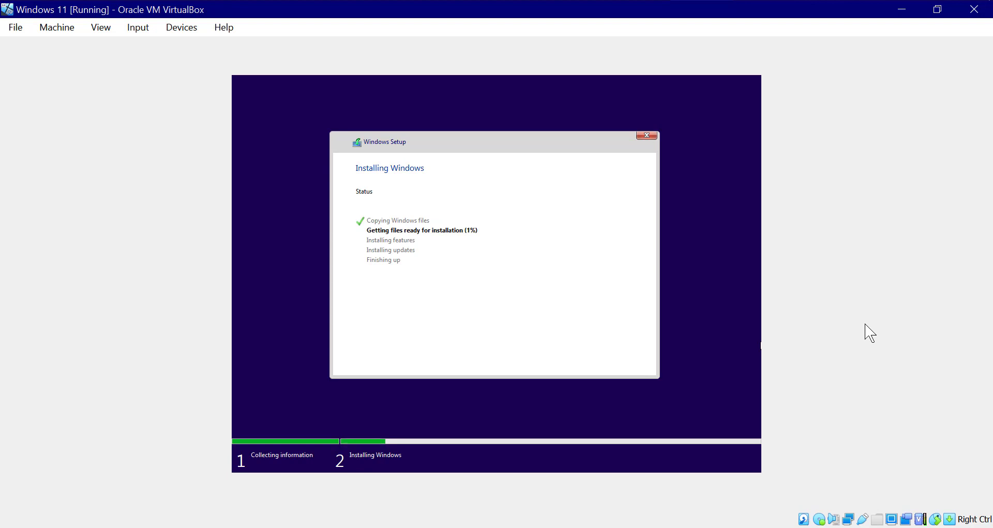
- Close the mouse-pointer integration notification bar while Windows 11 installs and restarts
left_click(781, 0)
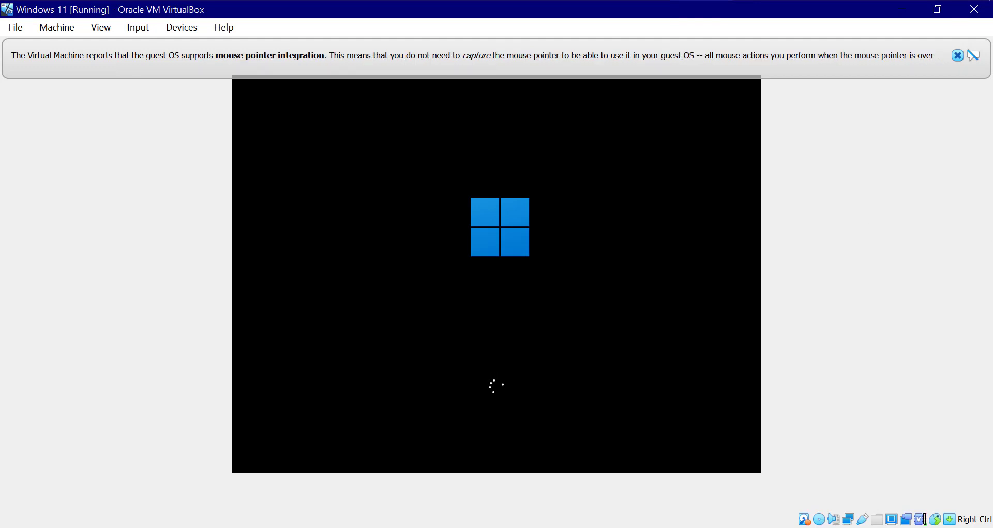
left_click(957, 54)
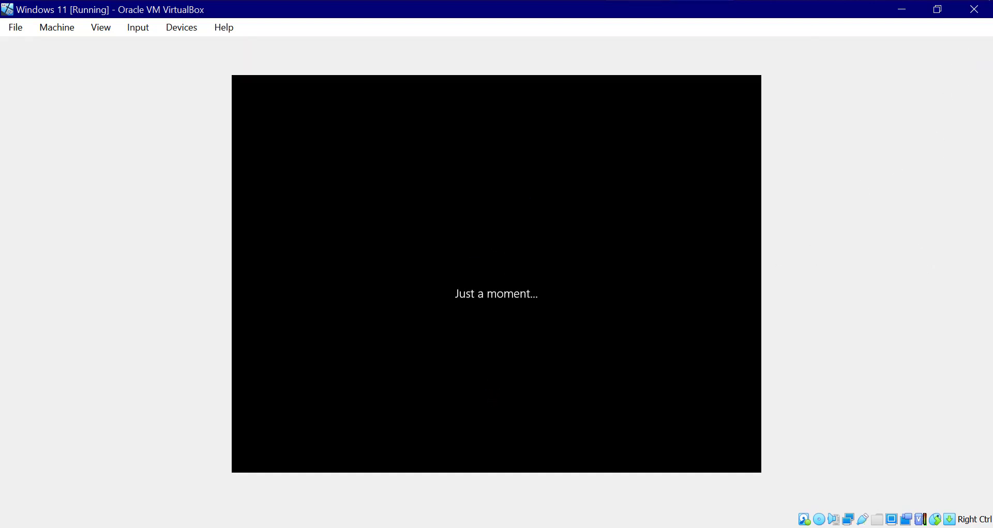
- Confirm United States as region and US keyboard layout, skipping a second layout
left_click(928, 526)
left_click(932, 454)
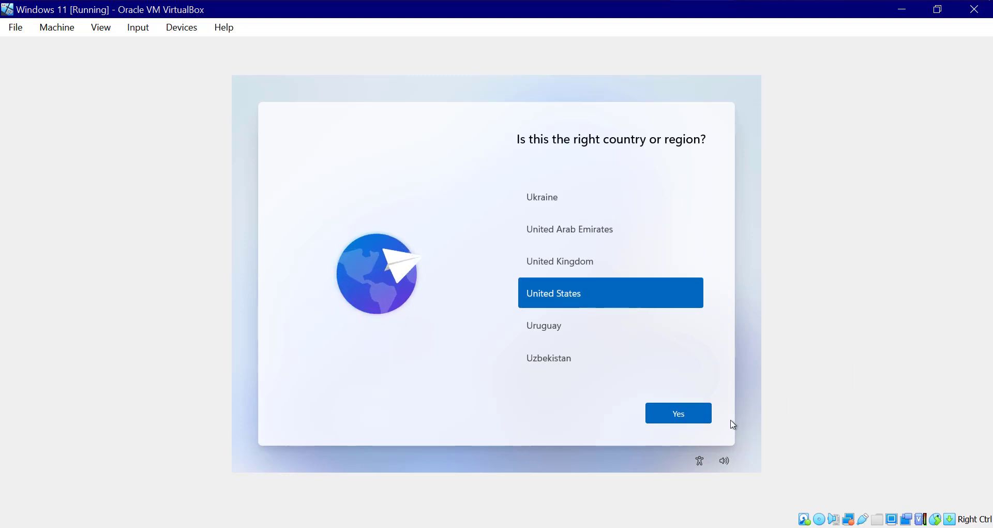
left_click(686, 419)
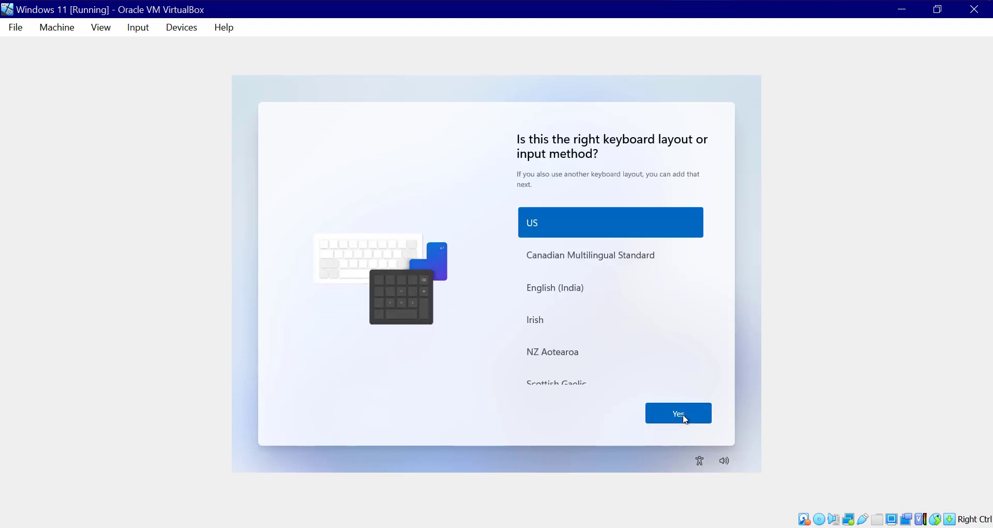
left_click(686, 419)
left_click(694, 416)
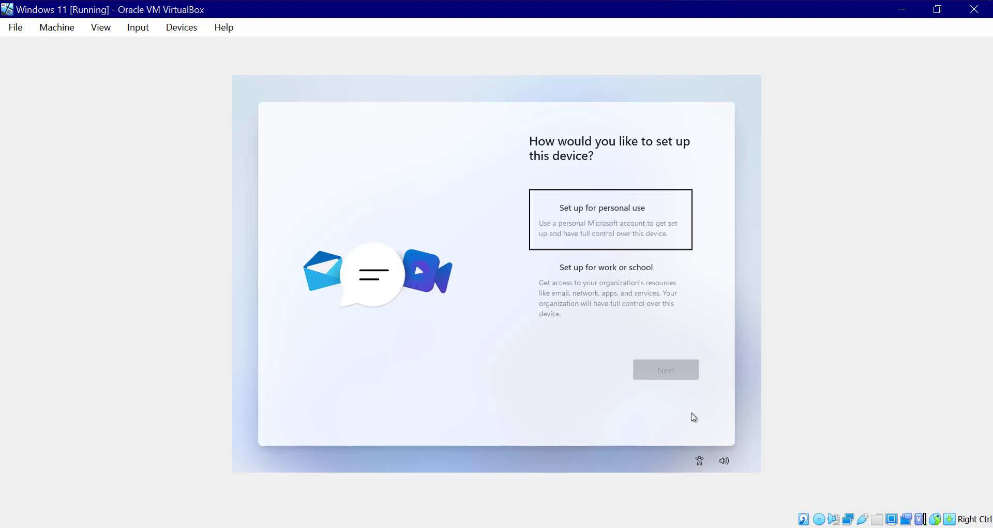
- Choose Set up for personal use, then create and confirm a Windows Hello PIN
left_click(625, 223)
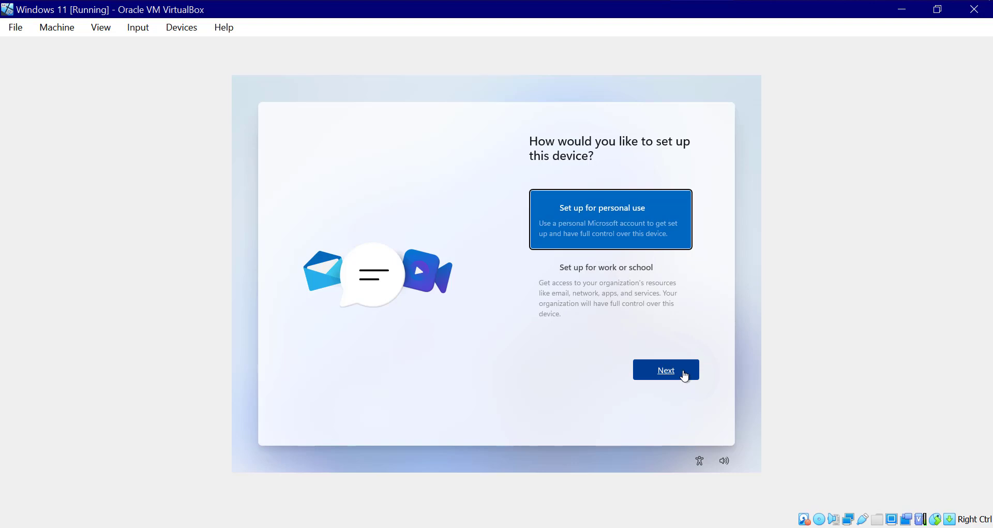
left_click(680, 379)
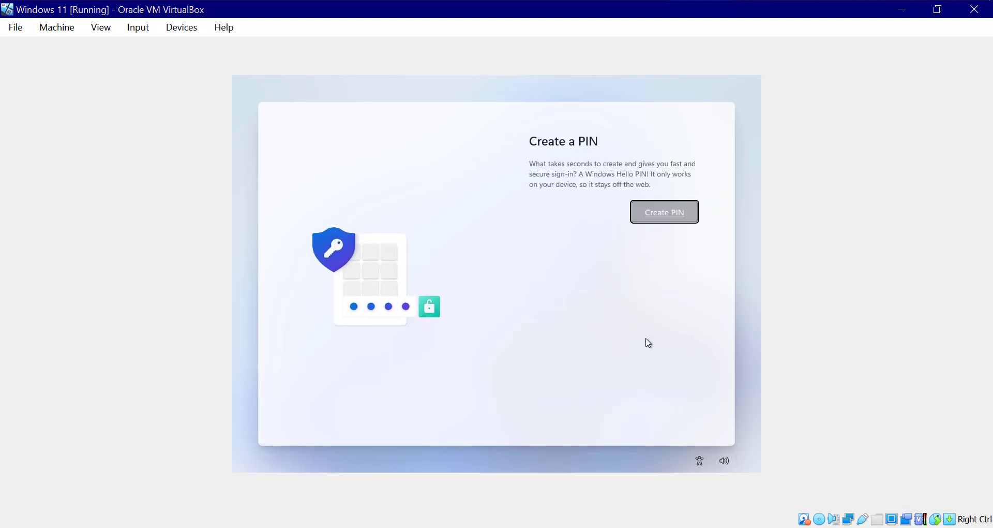
left_click(678, 220)
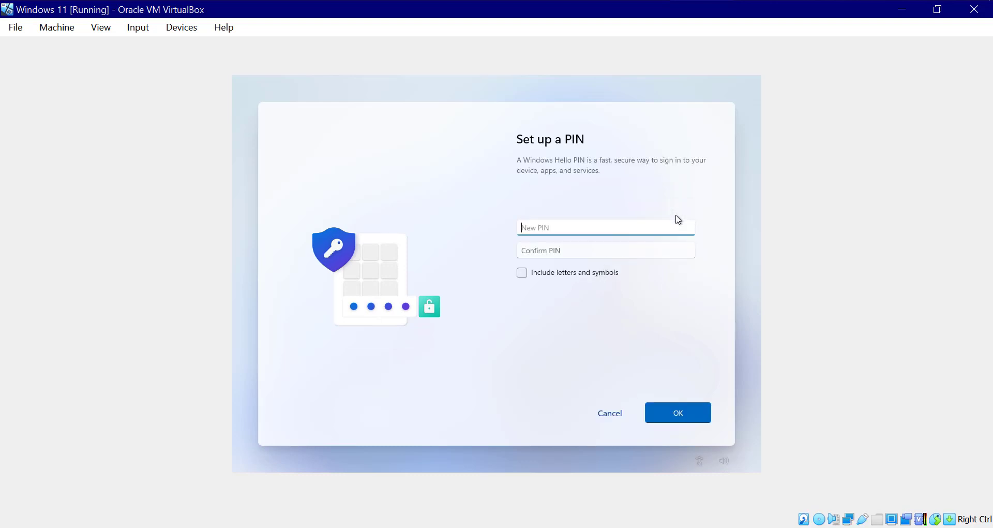
type("1234")
key("Tab")
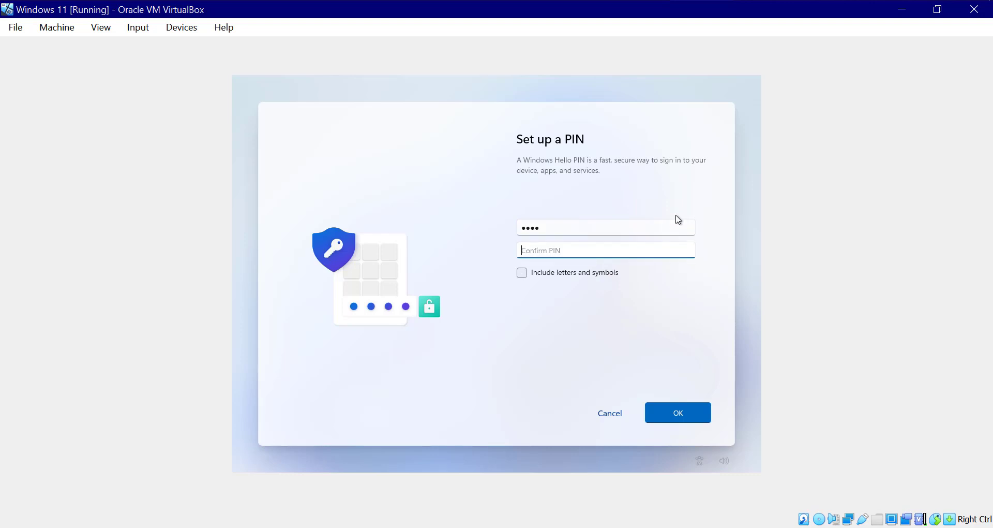
type("123456")
double_click(658, 229)
type("1")
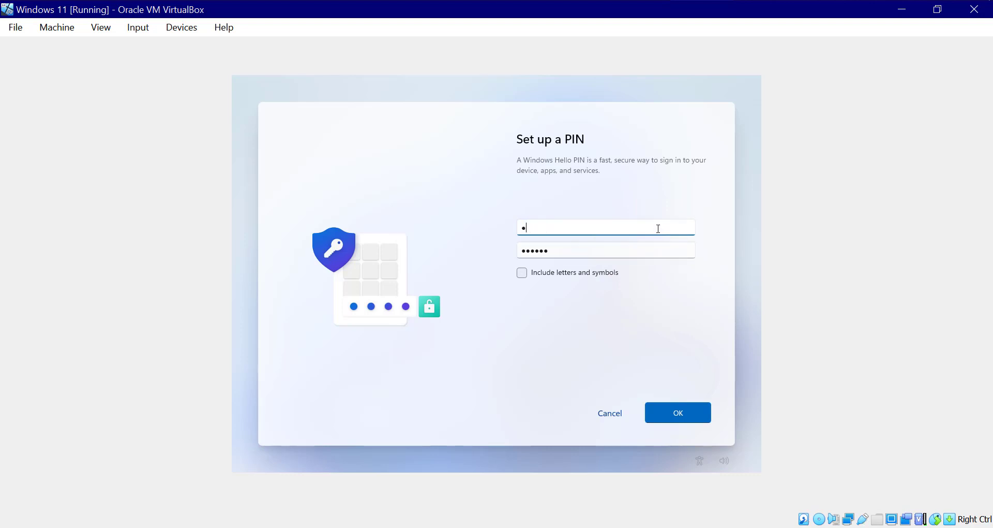
left_click(694, 407)
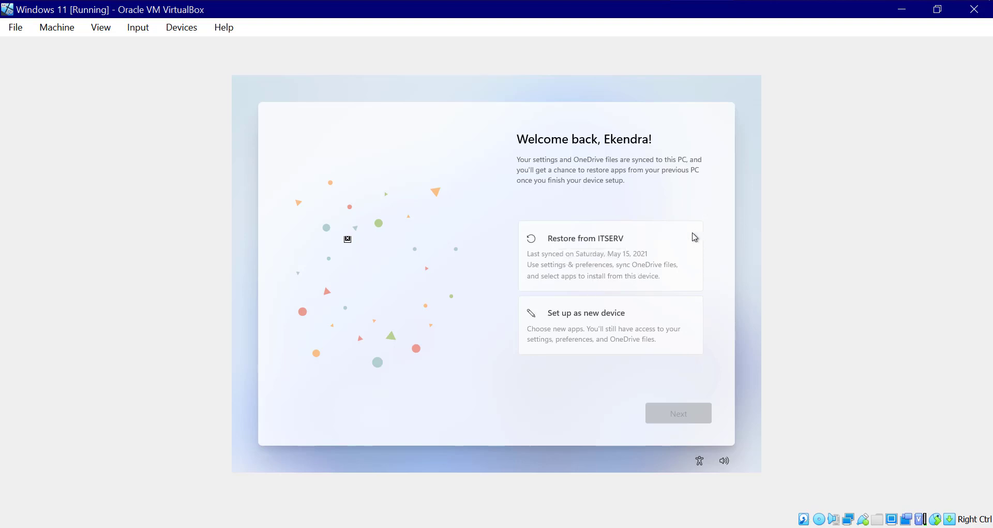
- Set Windows up as a new device and accept the default privacy settings
left_click(605, 273)
left_click(602, 307)
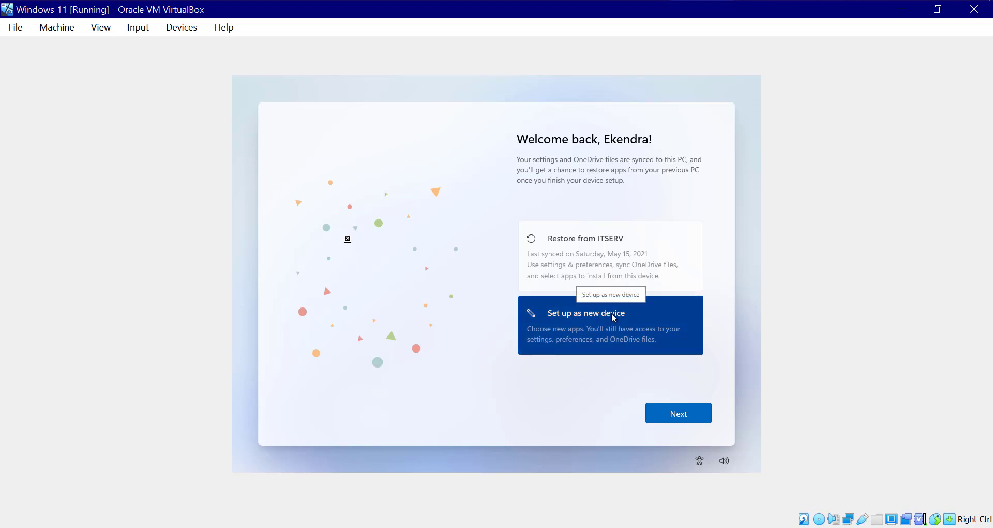
left_click(613, 271)
left_click(603, 332)
left_click(703, 422)
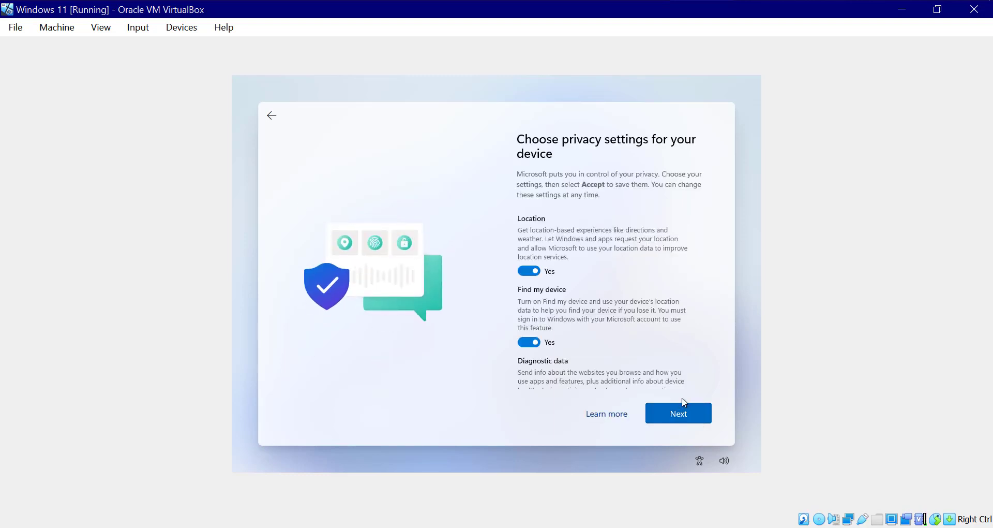
left_click(689, 417)
left_click(687, 418)
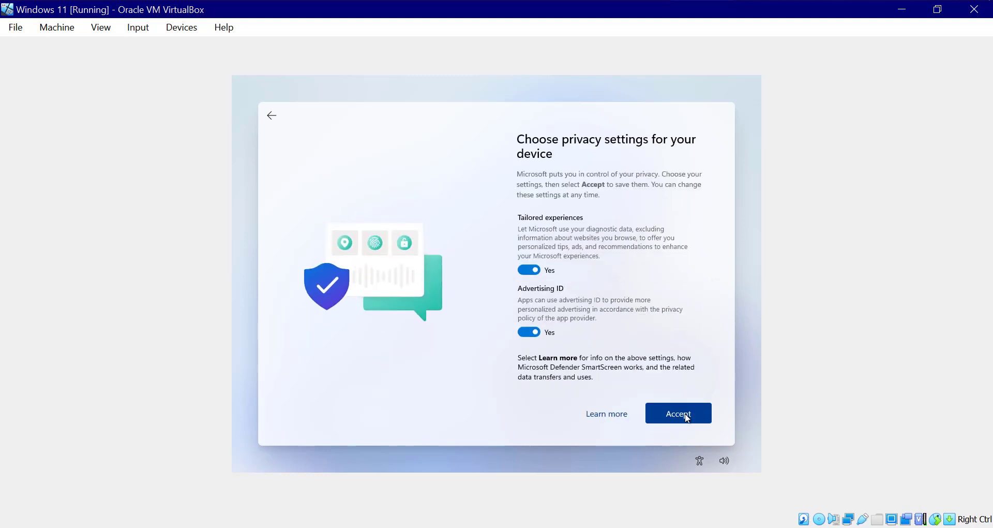
left_click(687, 419)
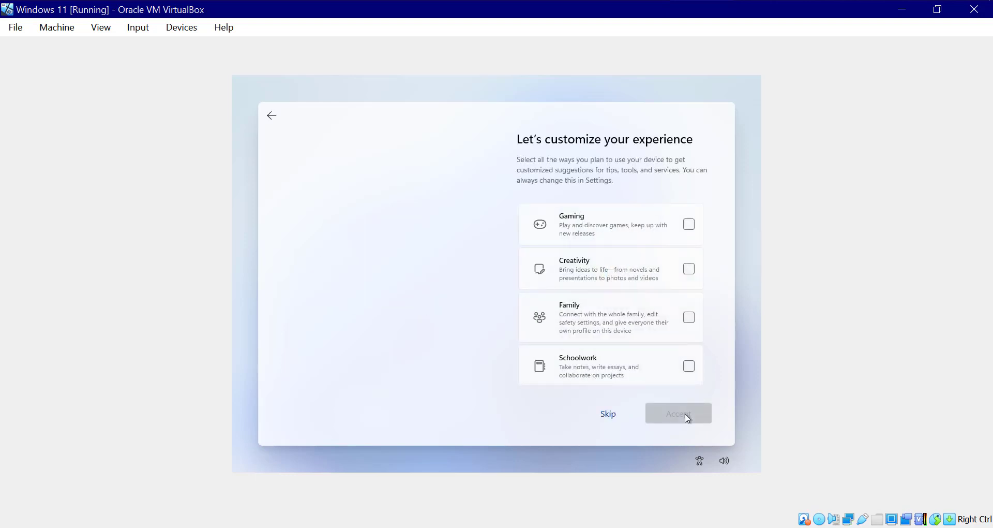
- Choose Creativity, Business and Entertainment as device uses and keep OneDrive file storage
left_click(688, 270)
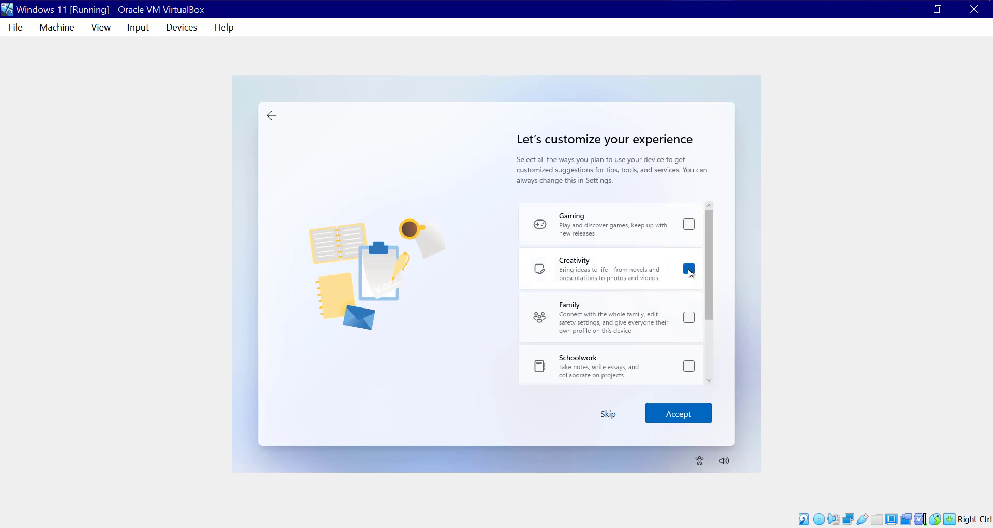
scroll(689, 270, "down", 1)
scroll(691, 321, "down", 1)
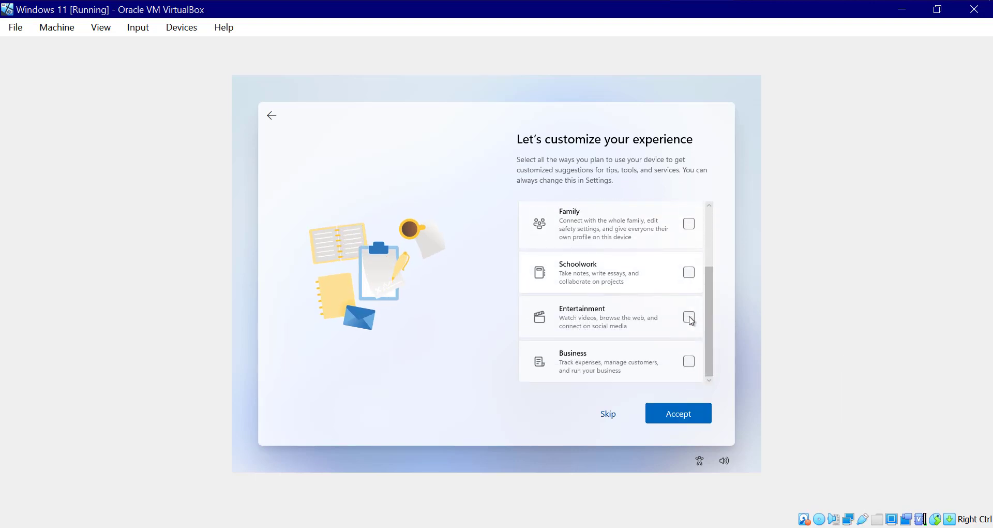
left_click(691, 372)
scroll(690, 370, "up", 2)
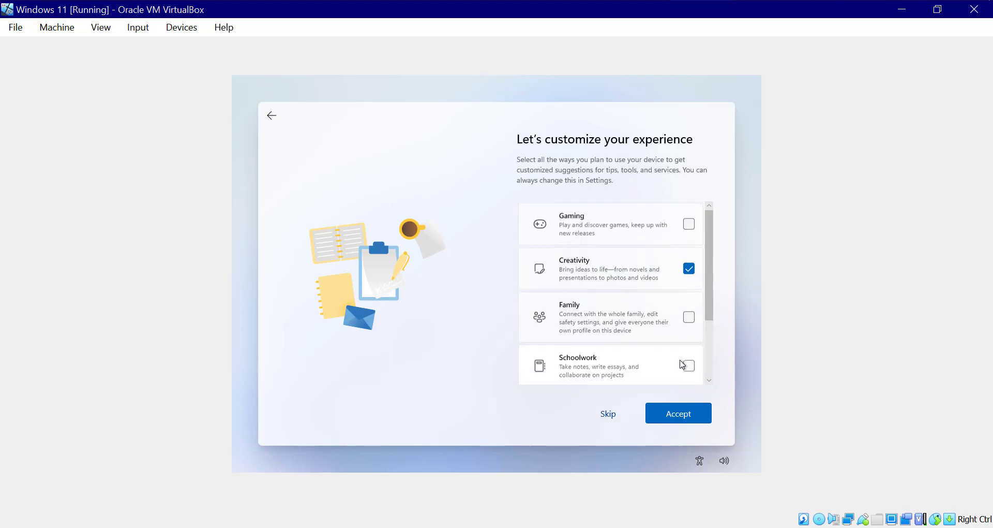
scroll(691, 282, "down", 2)
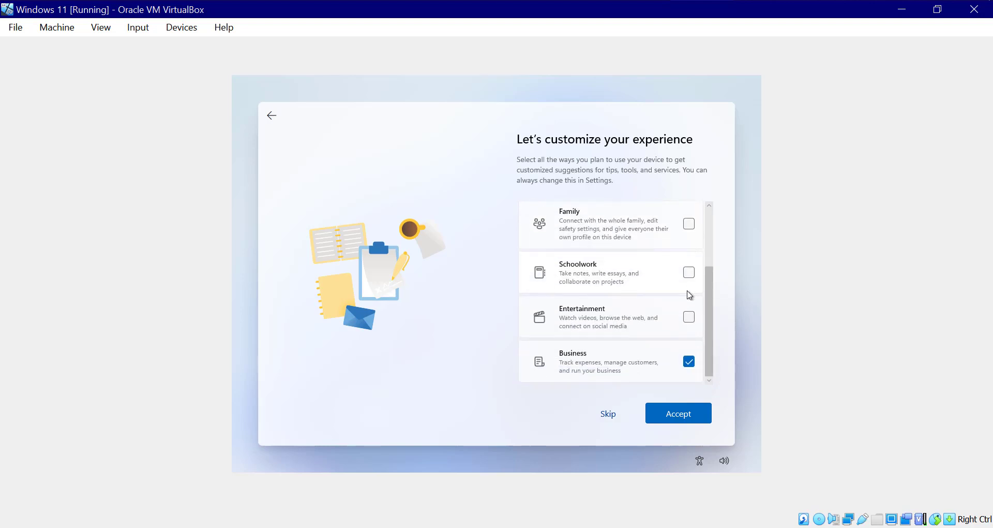
left_click(689, 316)
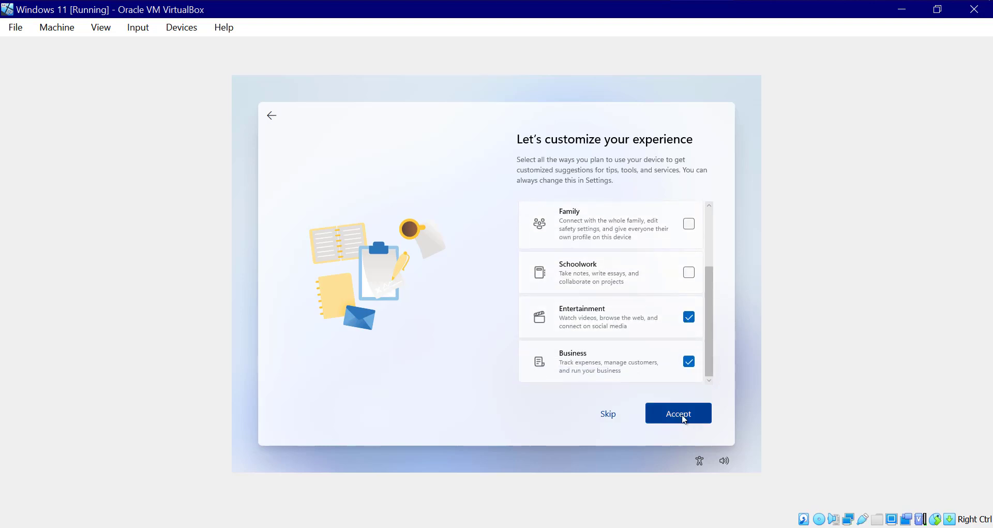
left_click(684, 418)
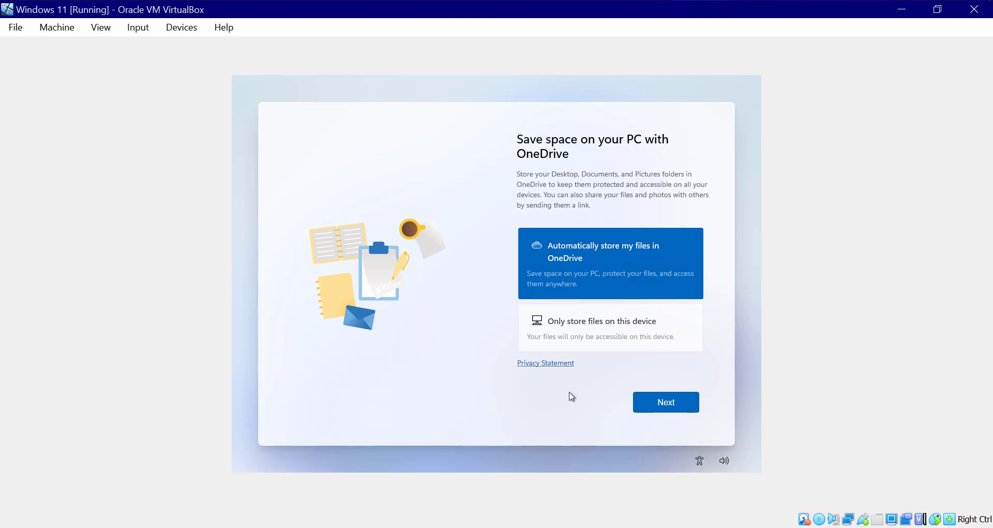
left_click(666, 409)
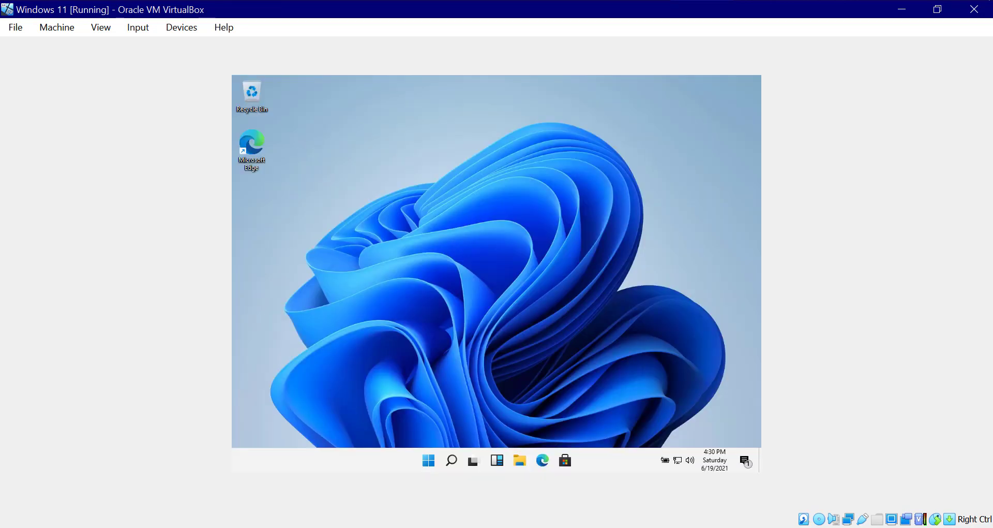
- Wait through Almost there until the desktop loads, then open the Start menu
key("super")
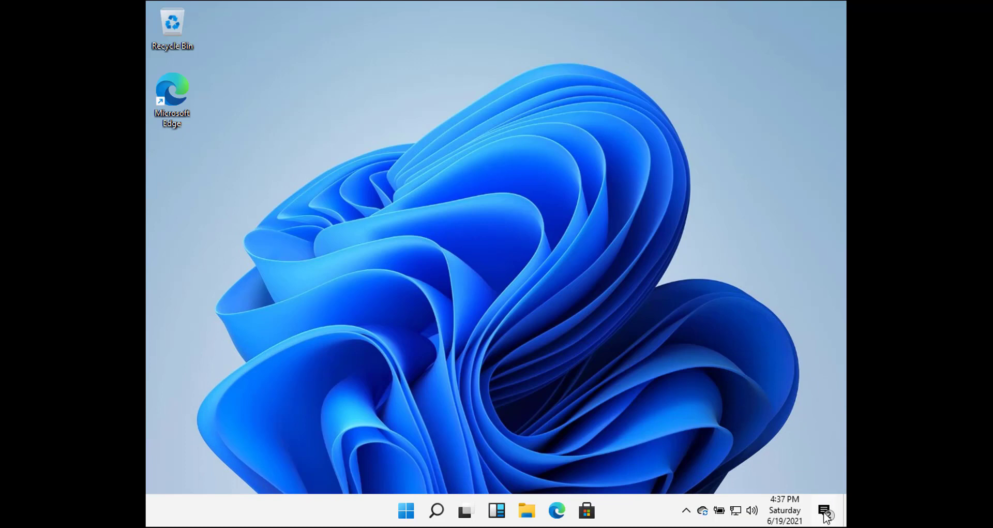
- Open Settings from the Searching for Display Driver notification and go to Home
left_click(825, 512)
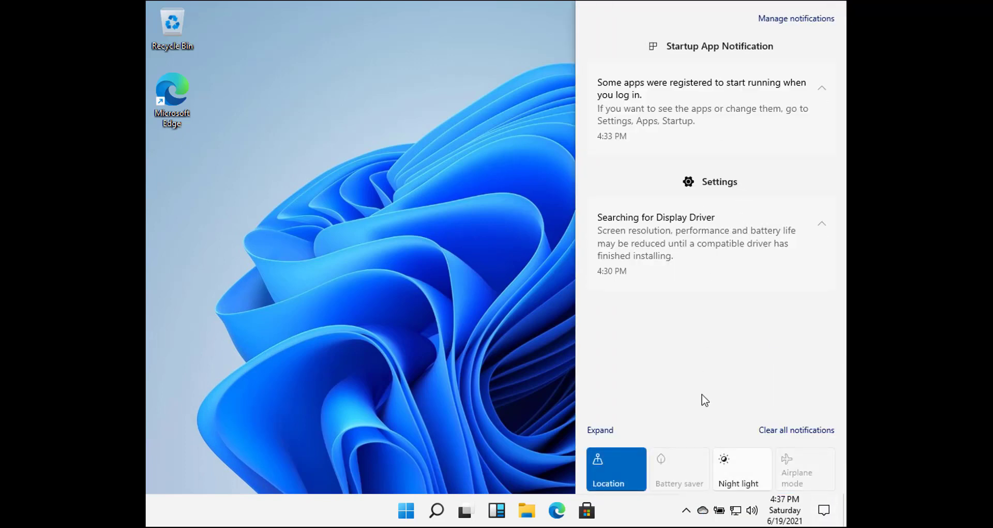
left_click(697, 252)
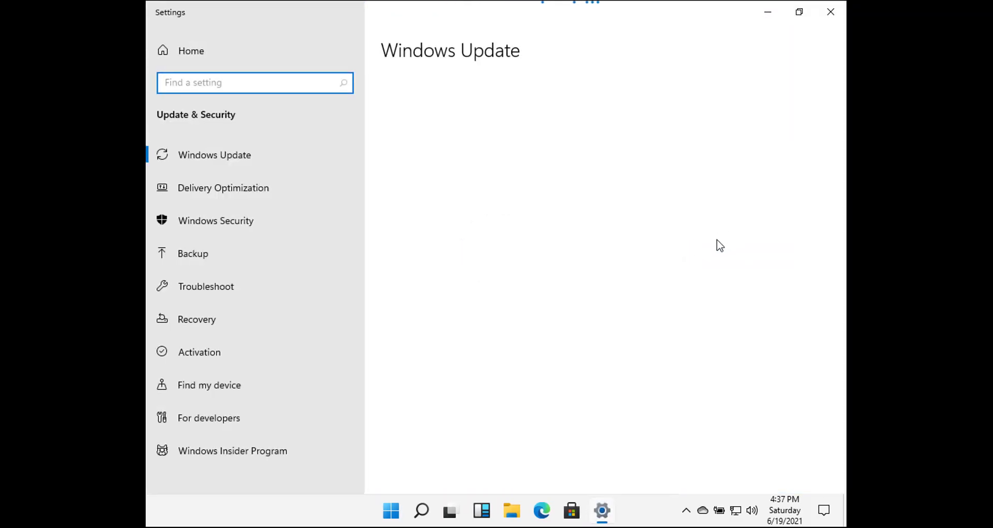
scroll(617, 277, "down", 3)
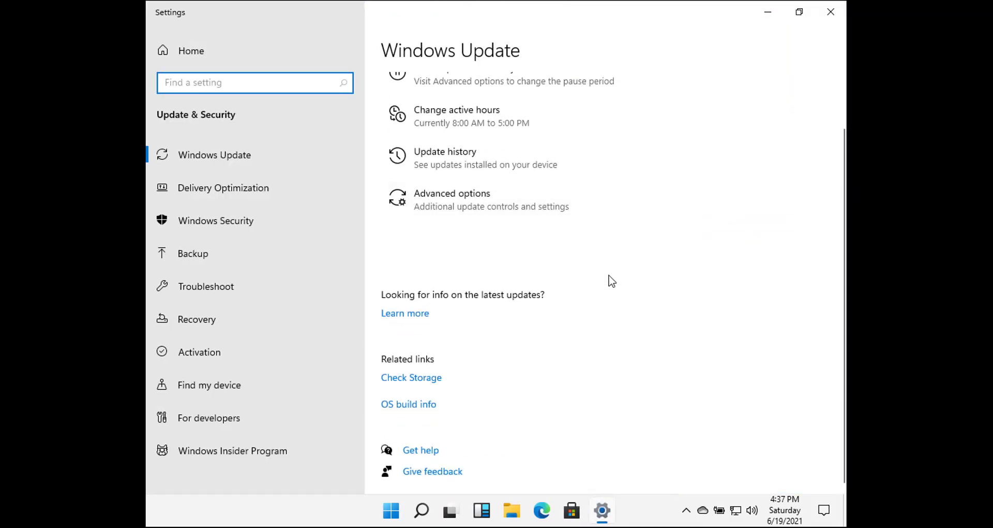
left_click(185, 54)
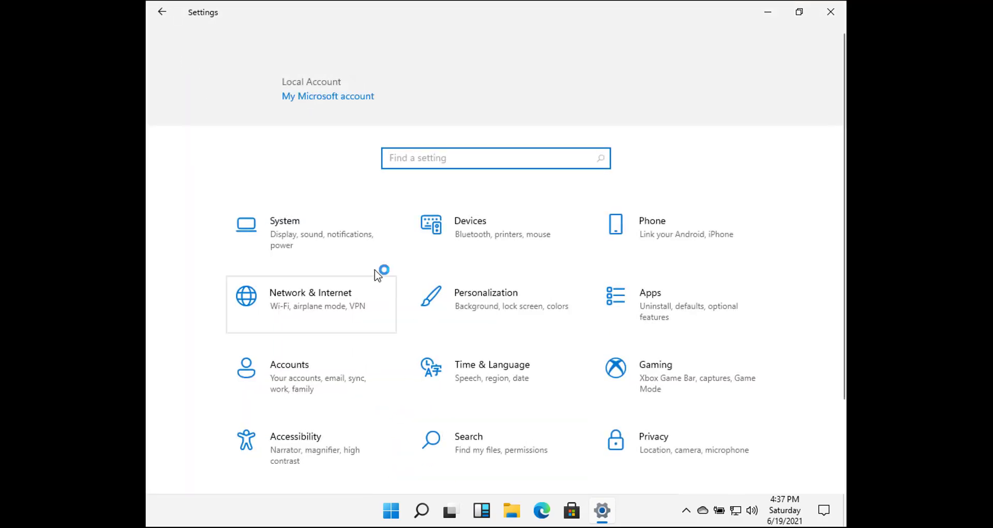
- Open System > About and scroll through the device and Windows specifications
left_click(287, 238)
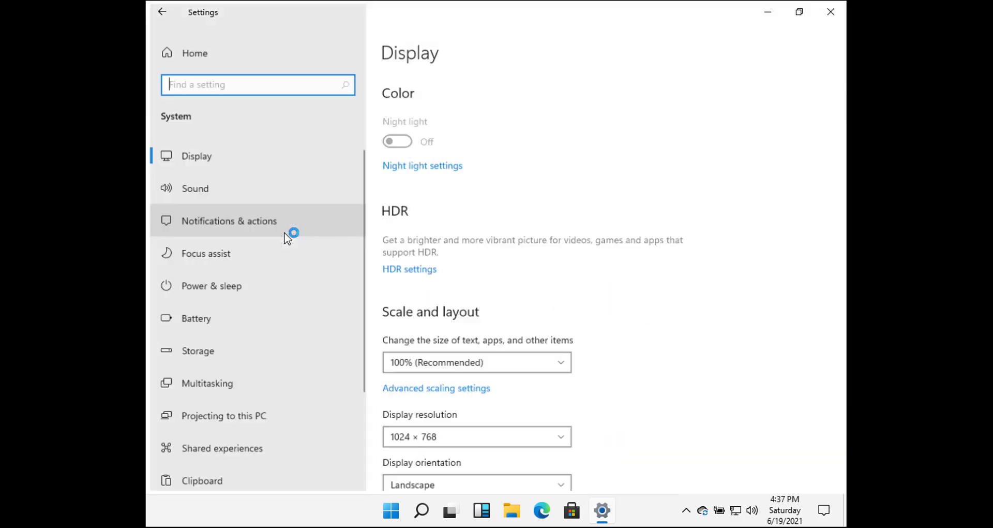
scroll(266, 380, "down", 3)
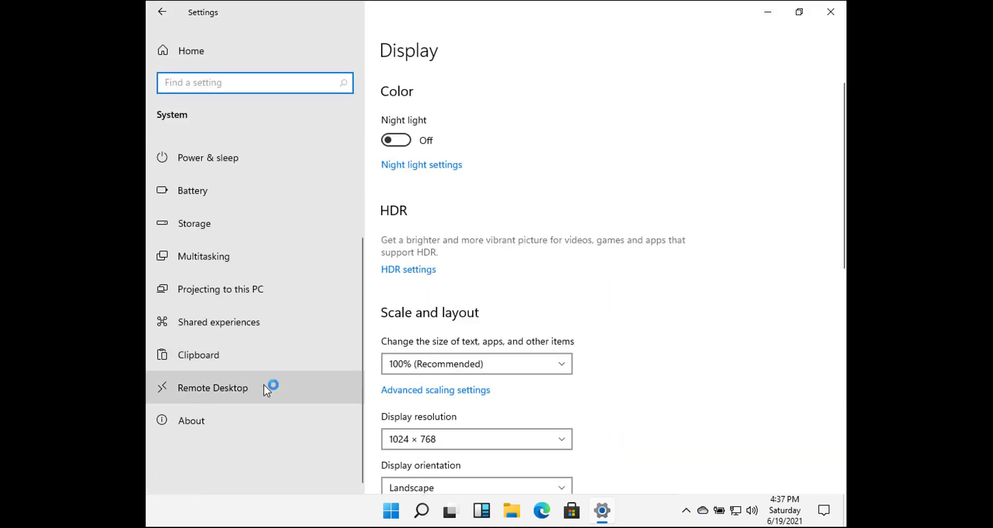
left_click(253, 418)
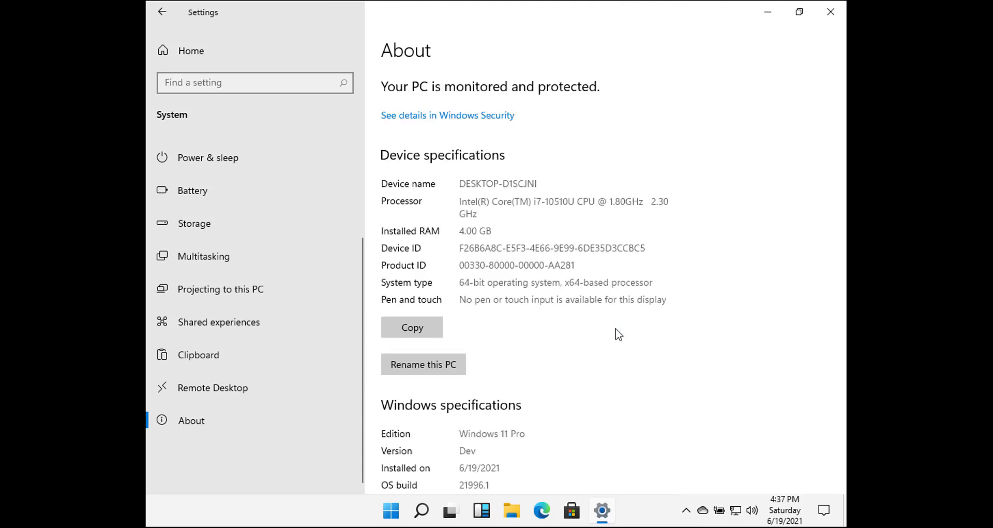
scroll(619, 334, "down", 10)
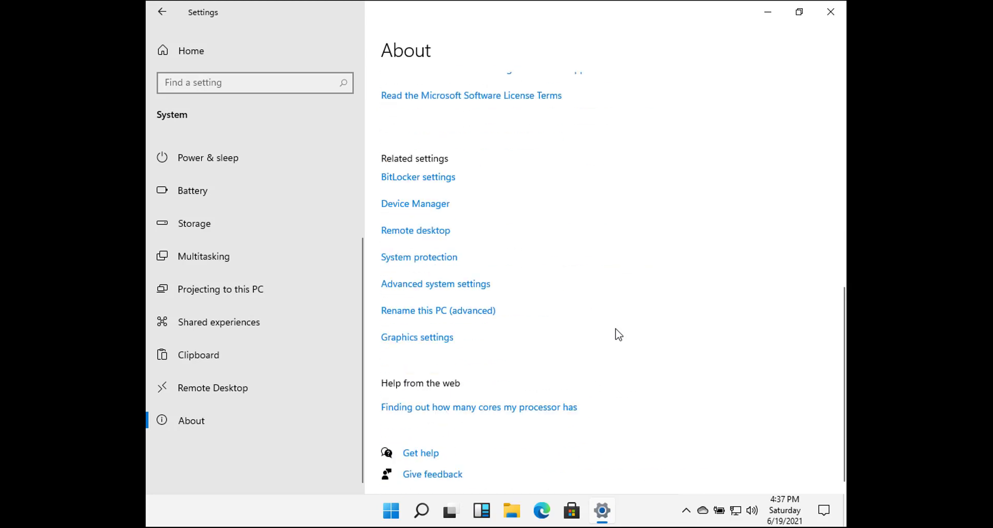
scroll(599, 284, "up", 3)
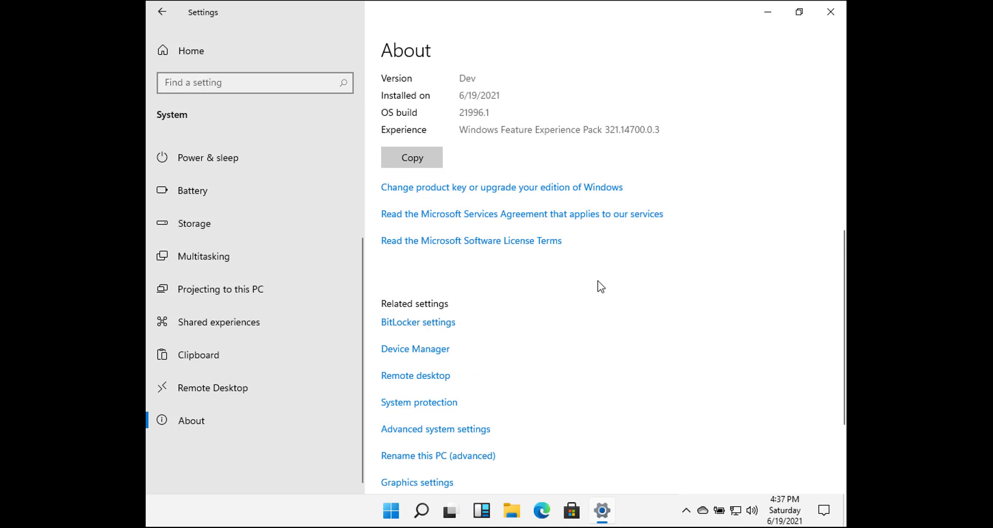
scroll(599, 286, "up", 2)
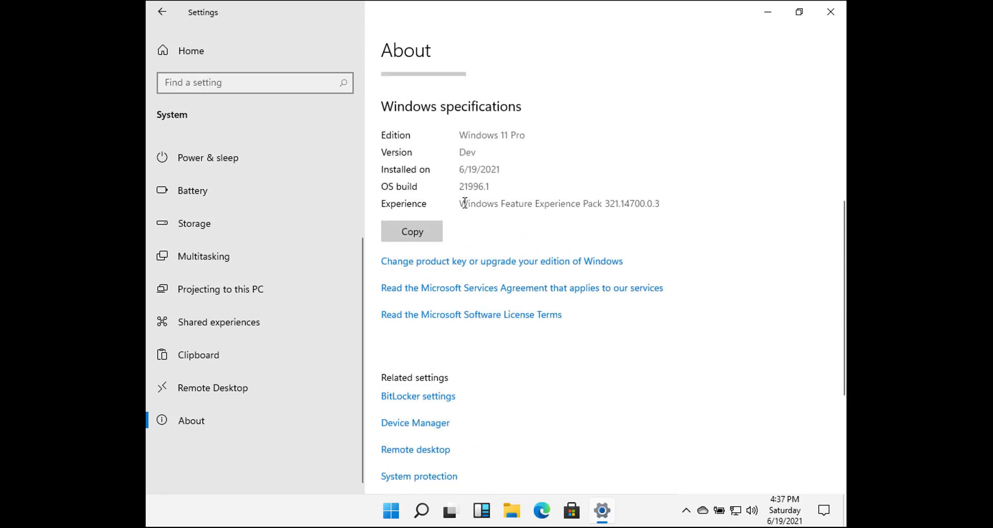
- Highlight the Experience version and Windows 11 Pro edition text, then open and close Device Manager
left_click_drag(459, 203, 682, 201)
left_click(725, 209)
left_click_drag(460, 135, 566, 144)
left_click(632, 166)
scroll(730, 311, "down", 5)
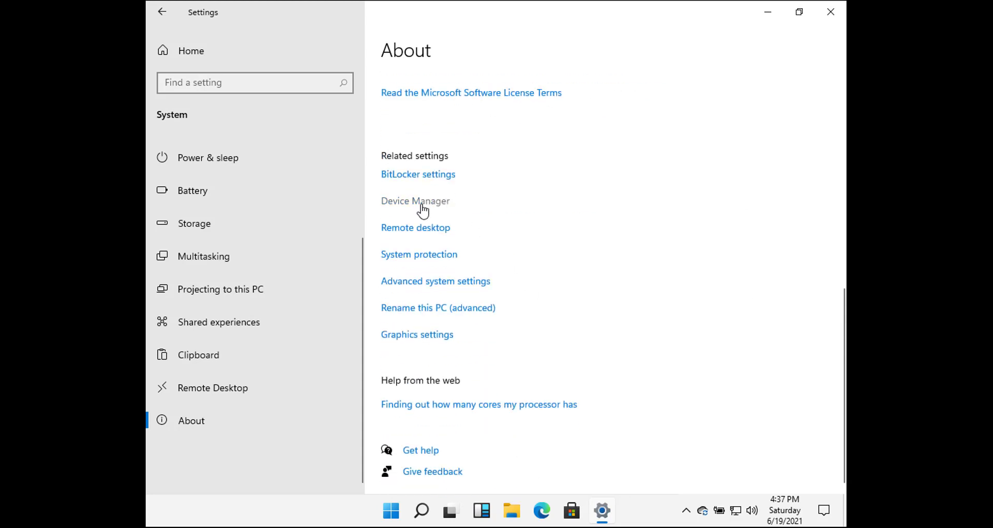
left_click(425, 202)
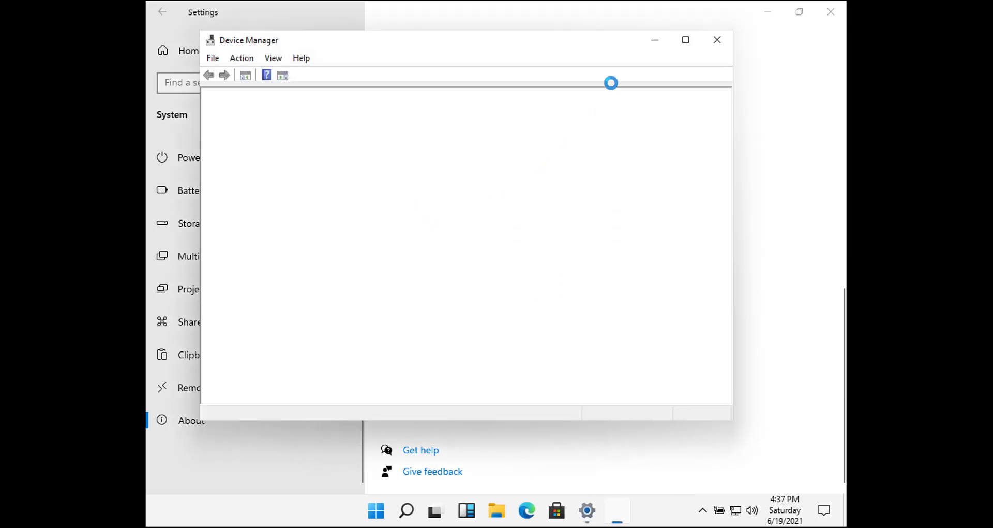
left_click(718, 38)
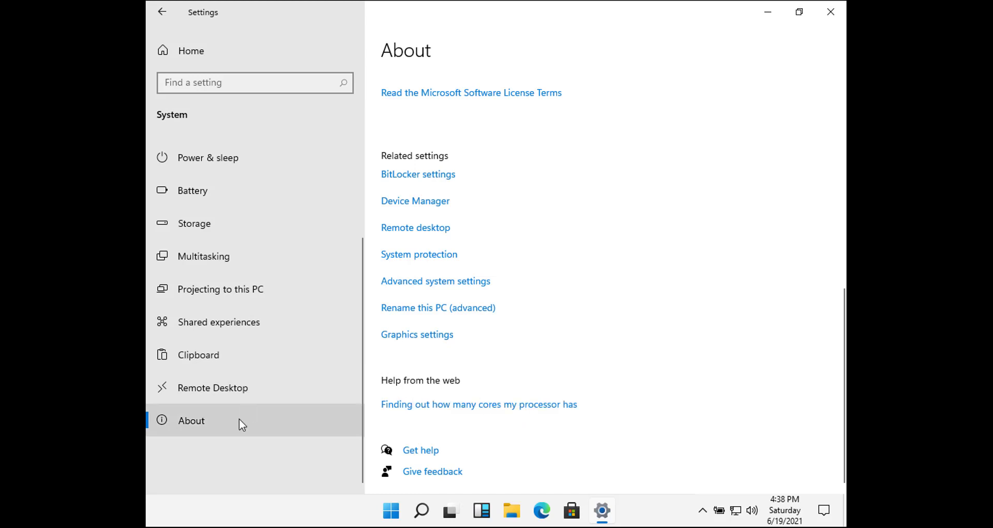
- Visit the Clipboard page and the Settings home page, then close the Settings app
left_click(201, 357)
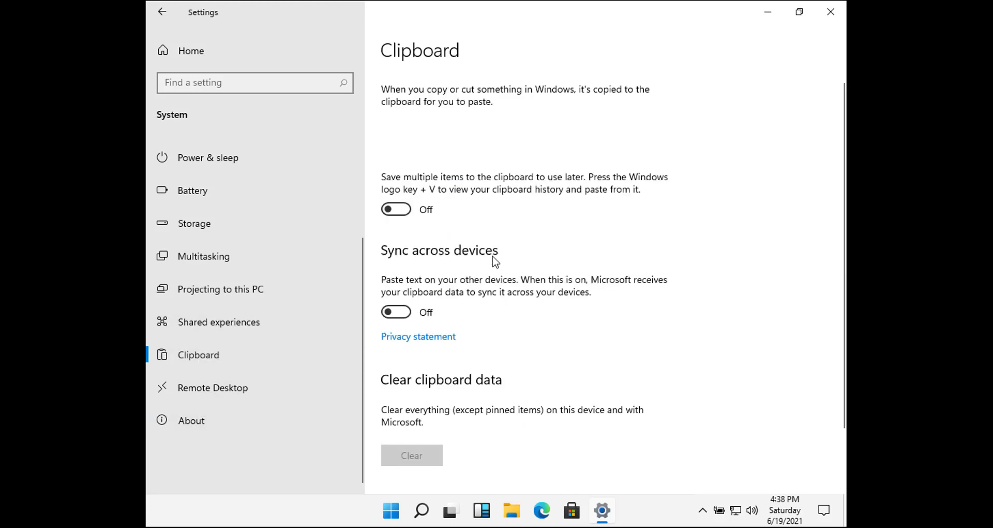
scroll(476, 324, "down", 1)
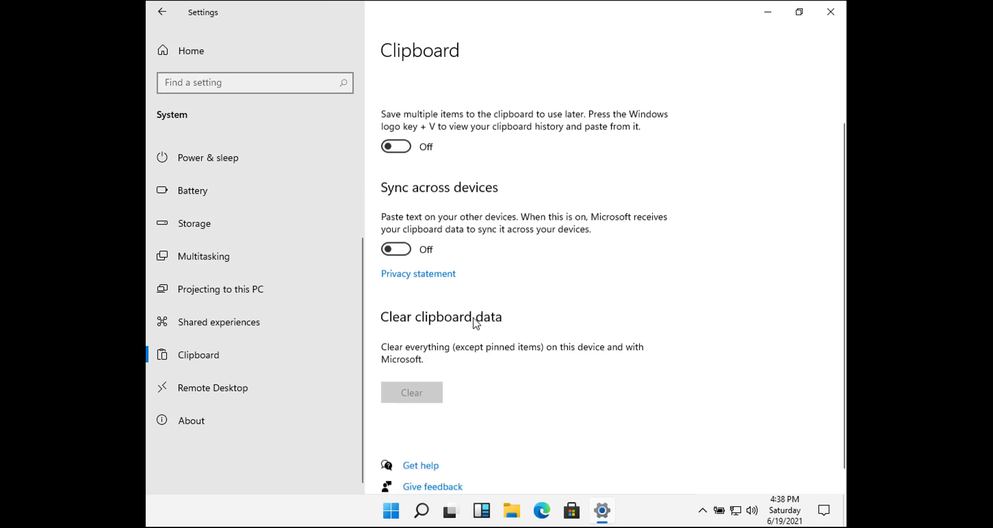
left_click(180, 60)
scroll(772, 311, "down", 1)
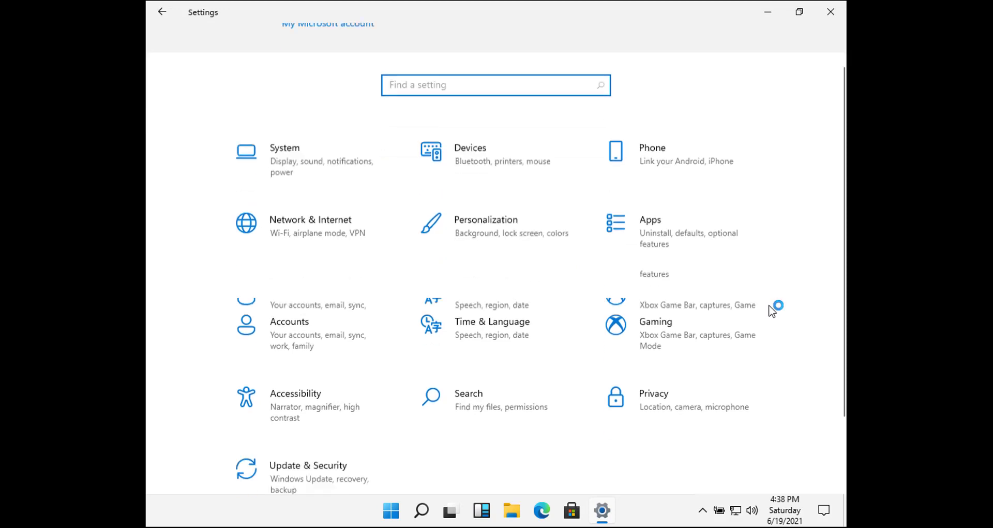
scroll(282, 271, "up", 1)
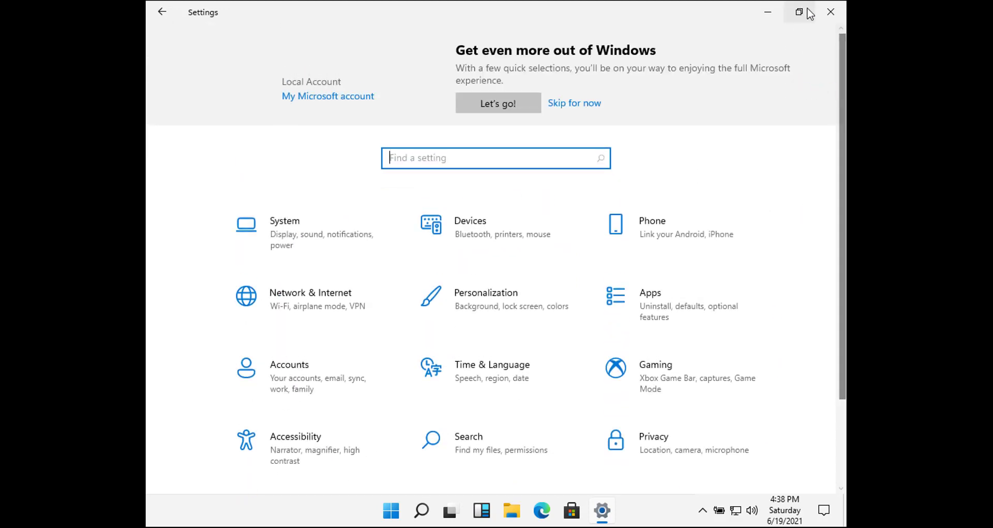
left_click(830, 14)
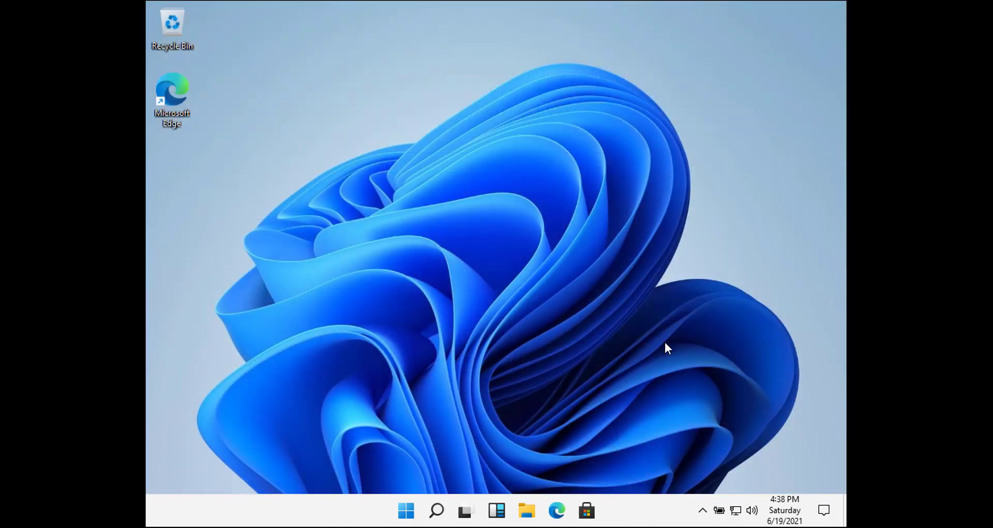
- Browse the Start menu's full recommended list, then dismiss it
left_click(406, 505)
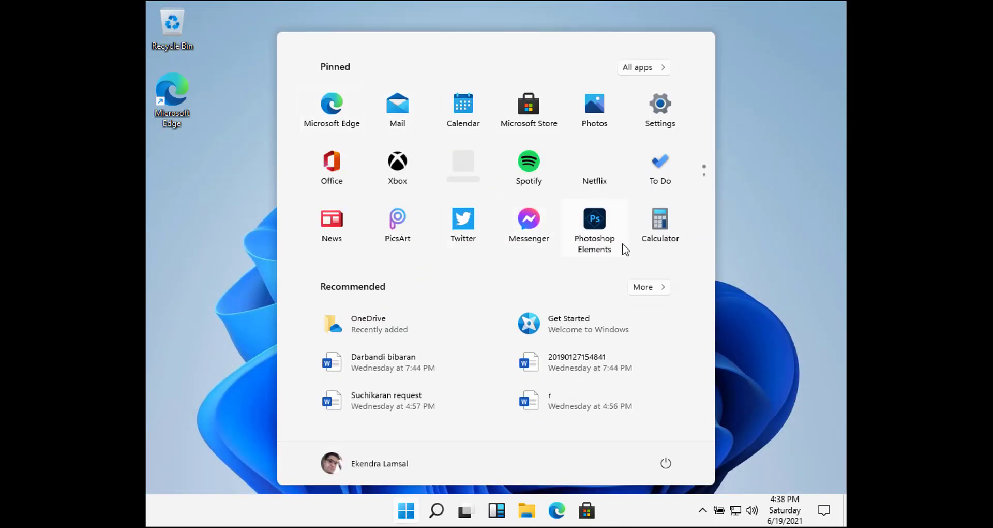
left_click(650, 293)
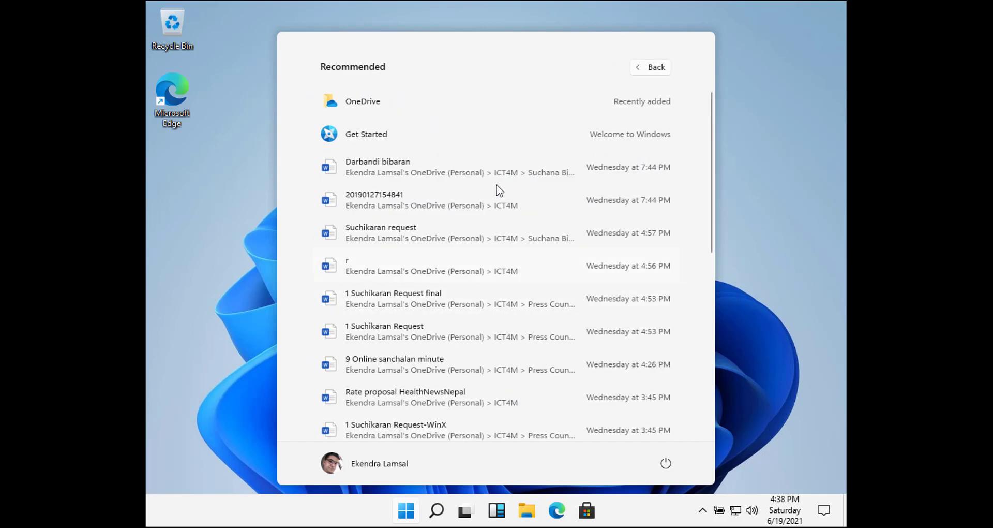
scroll(313, 318, "down", 4)
left_click(241, 310)
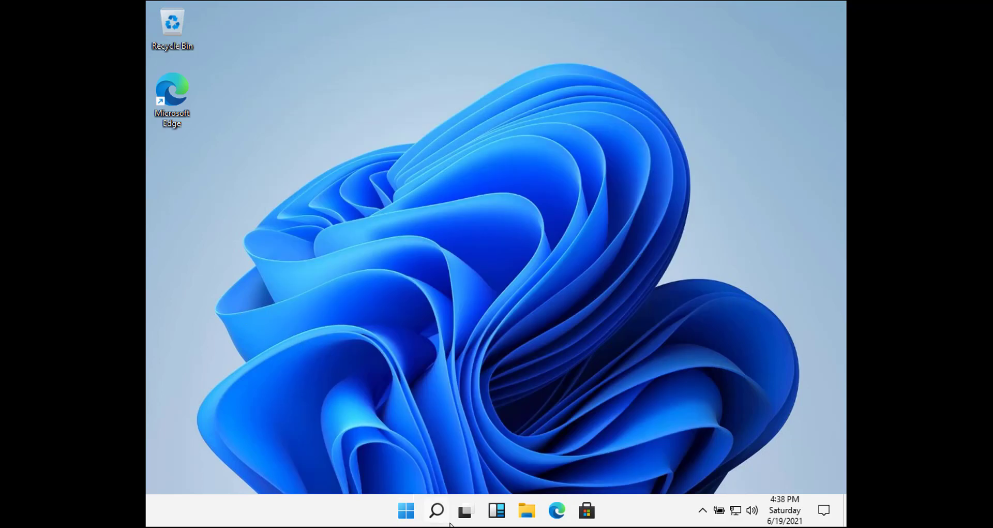
- Add a new virtual desktop in Task View and switch to Desktop 2
left_click(468, 511)
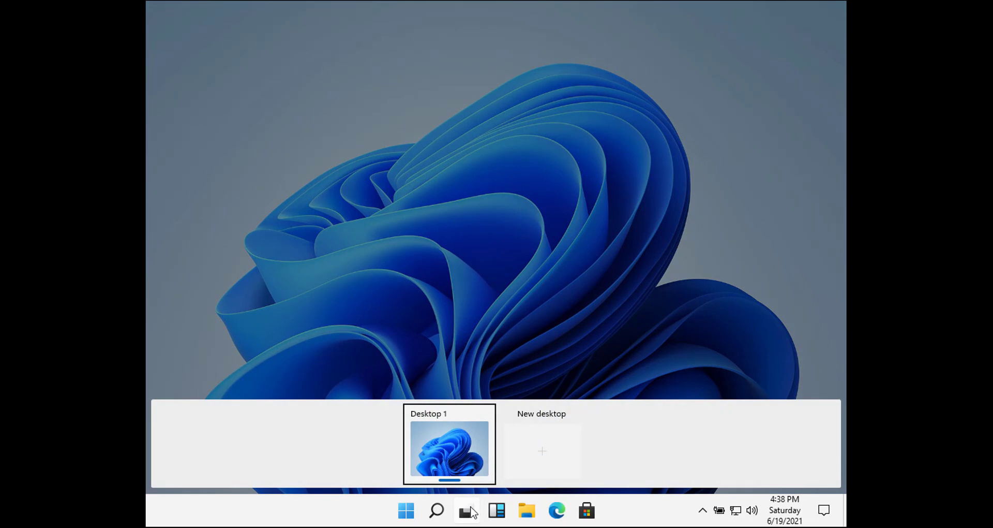
left_click(548, 459)
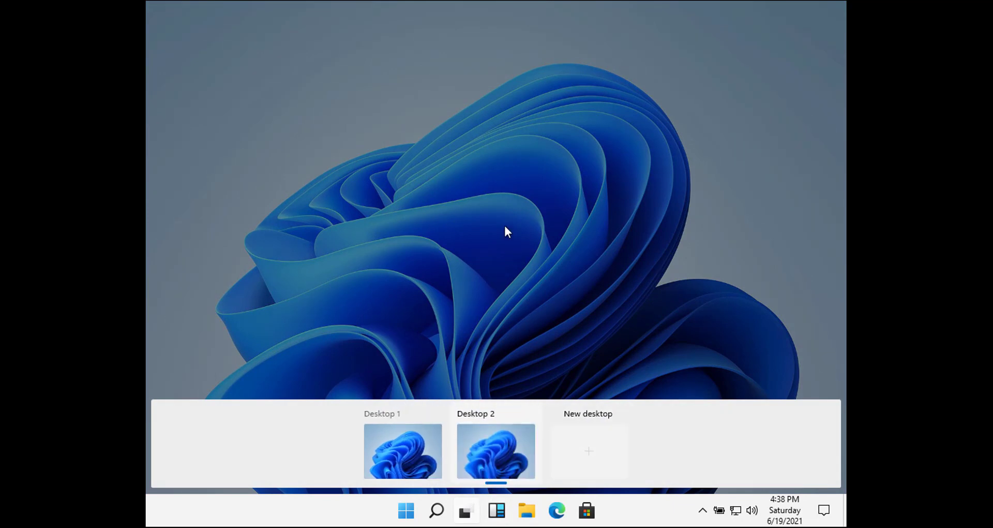
left_click(483, 457)
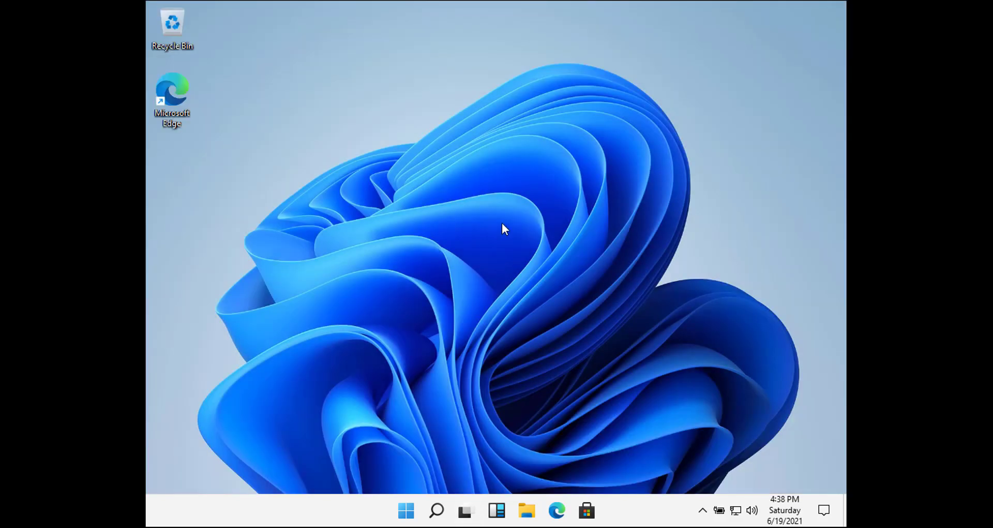
right_click(483, 134)
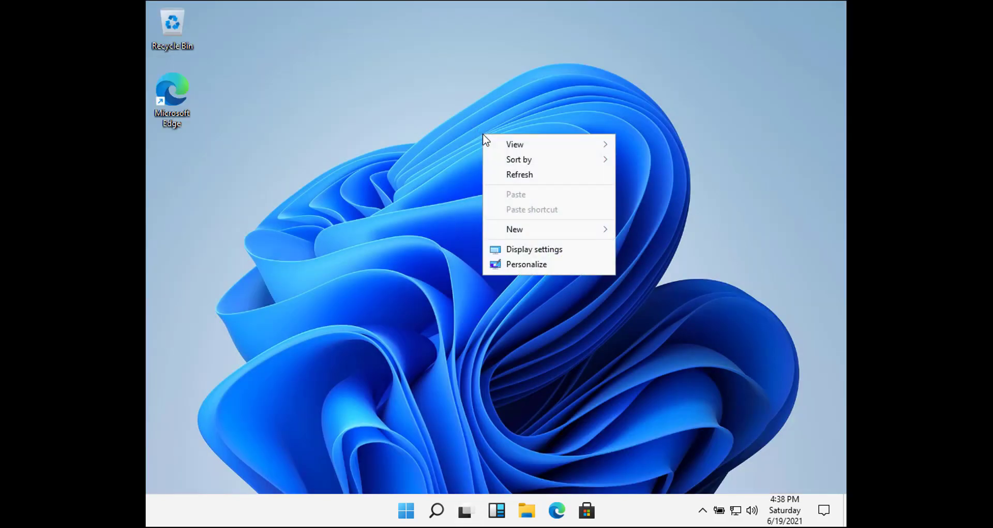
left_click(546, 263)
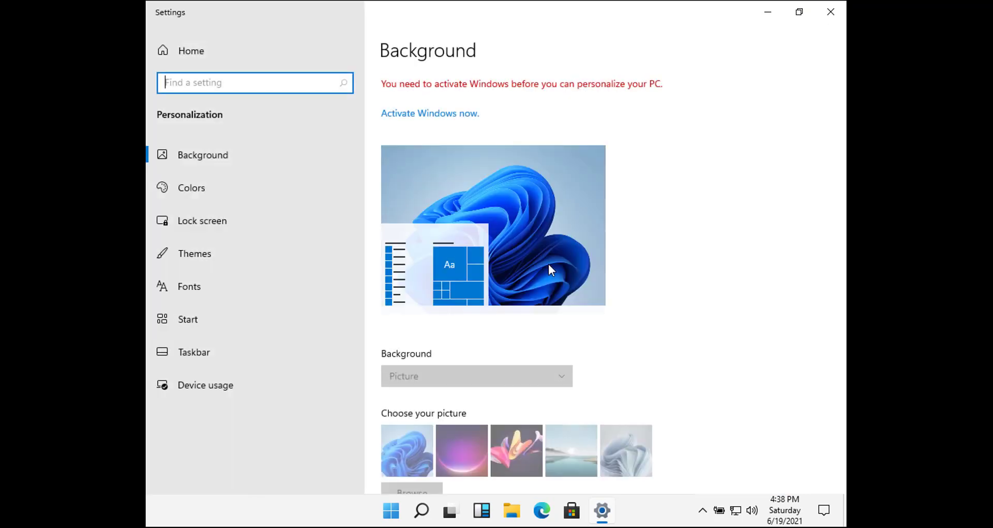
scroll(526, 301, "down", 1)
scroll(526, 301, "down", 4)
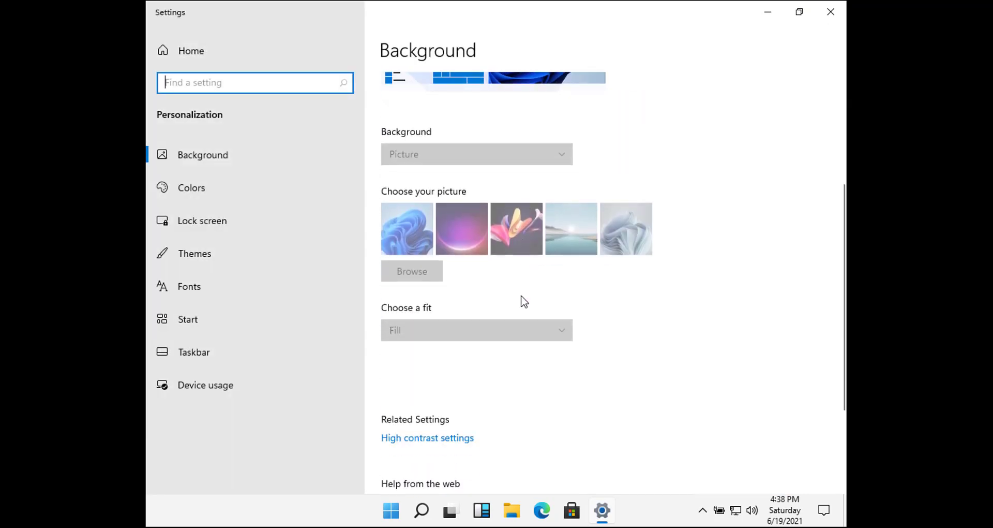
scroll(426, 212, "up", 5)
left_click(433, 113)
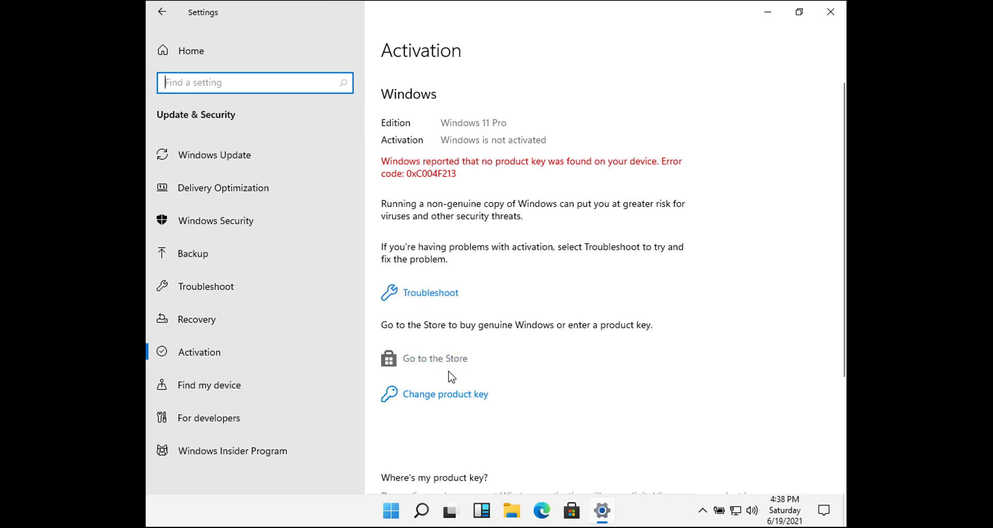
scroll(493, 414, "down", 2)
scroll(495, 414, "down", 3)
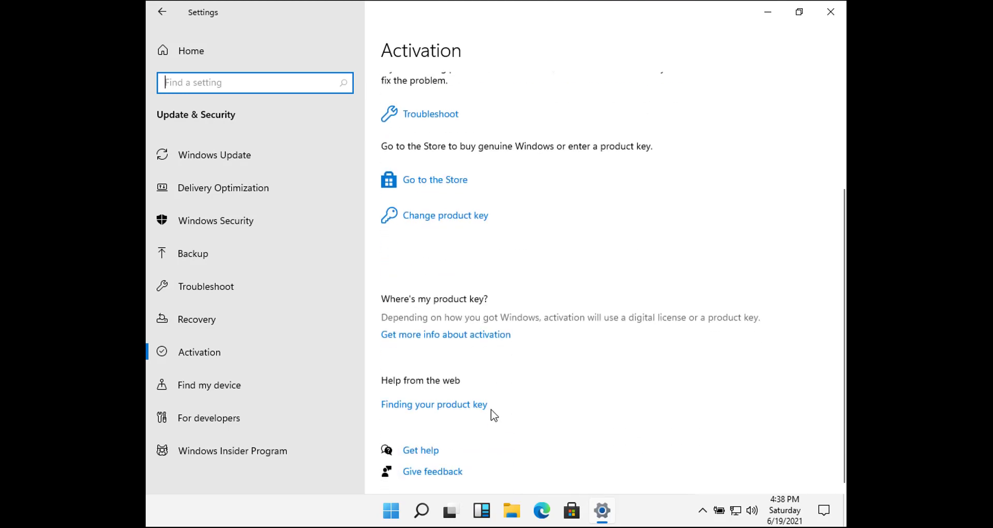
scroll(455, 258, "up", 4)
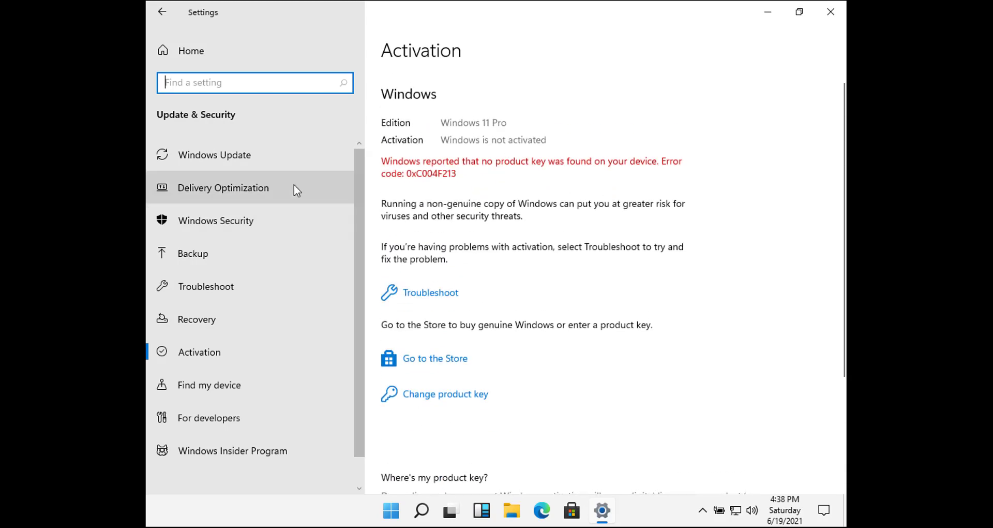
left_click(242, 189)
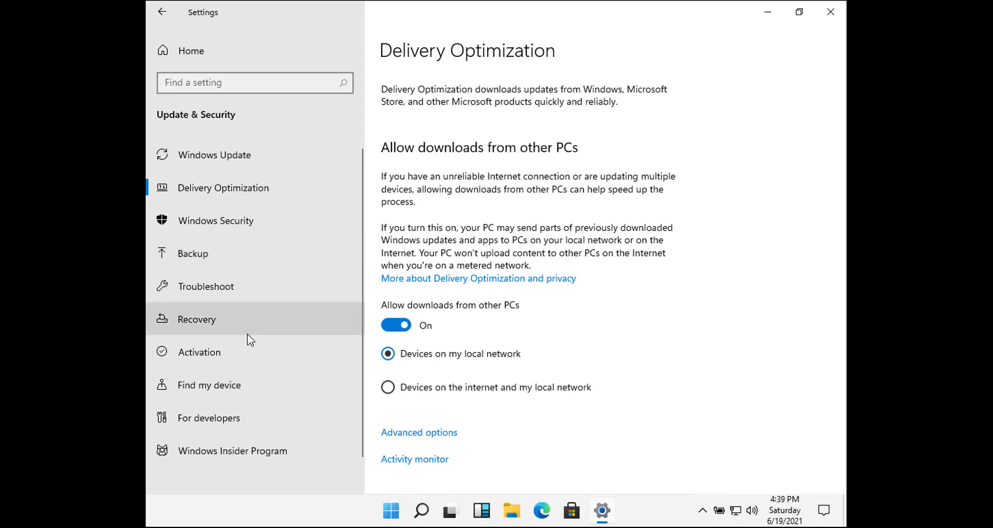
left_click(233, 223)
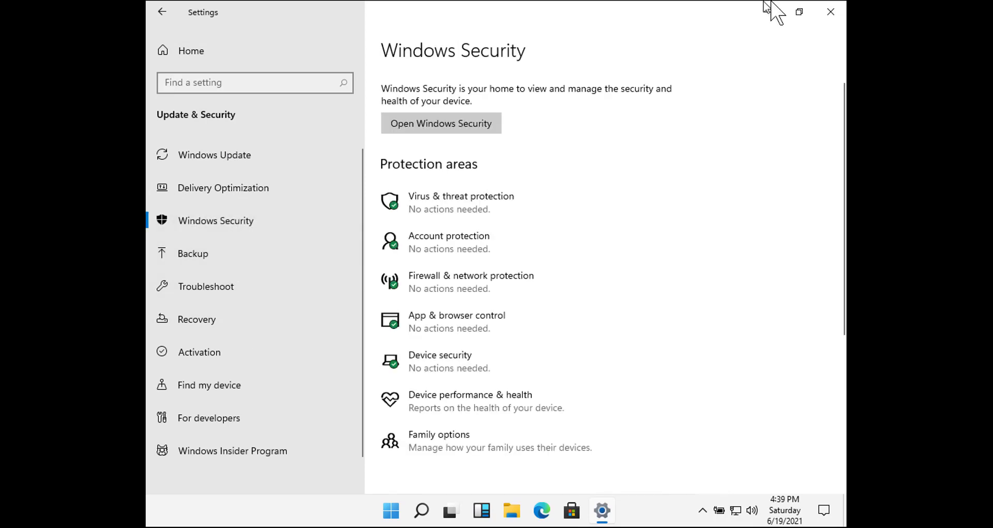
left_click(831, 19)
right_click(476, 199)
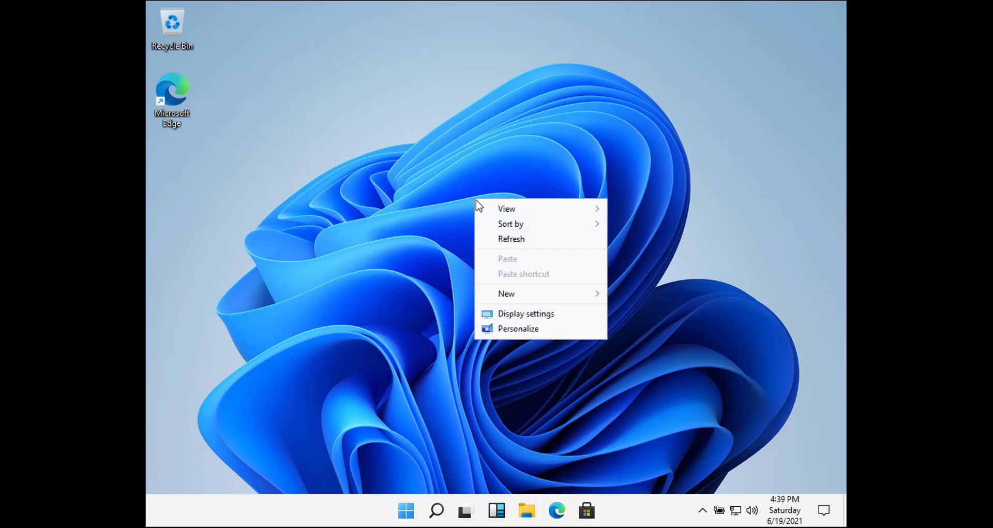
- Reopen Personalization settings and look through the Device usage and Taskbar pages
left_click(539, 326)
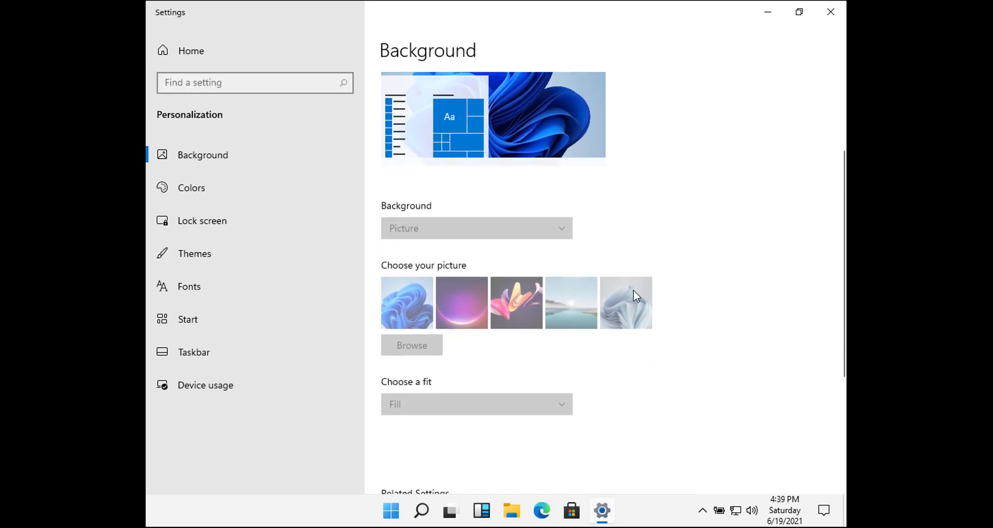
scroll(650, 294, "down", 5)
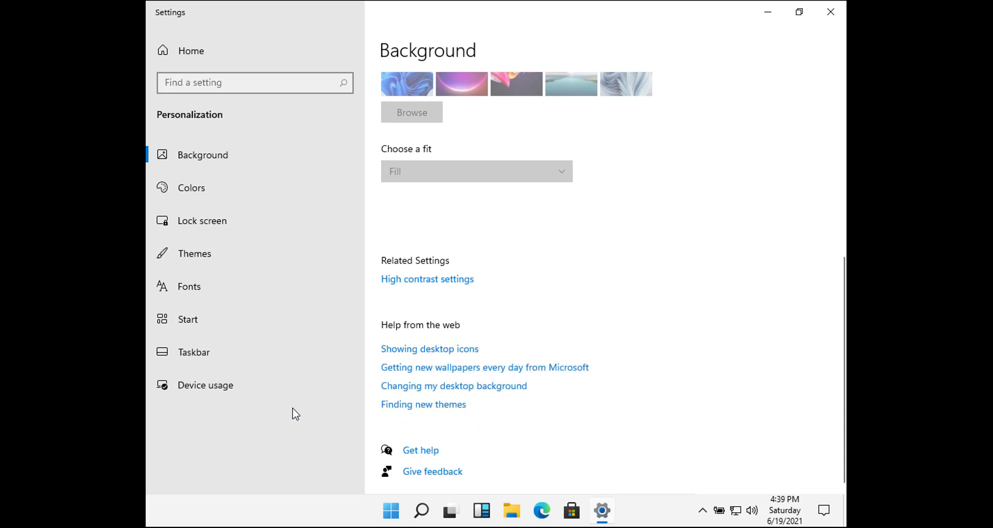
left_click(228, 389)
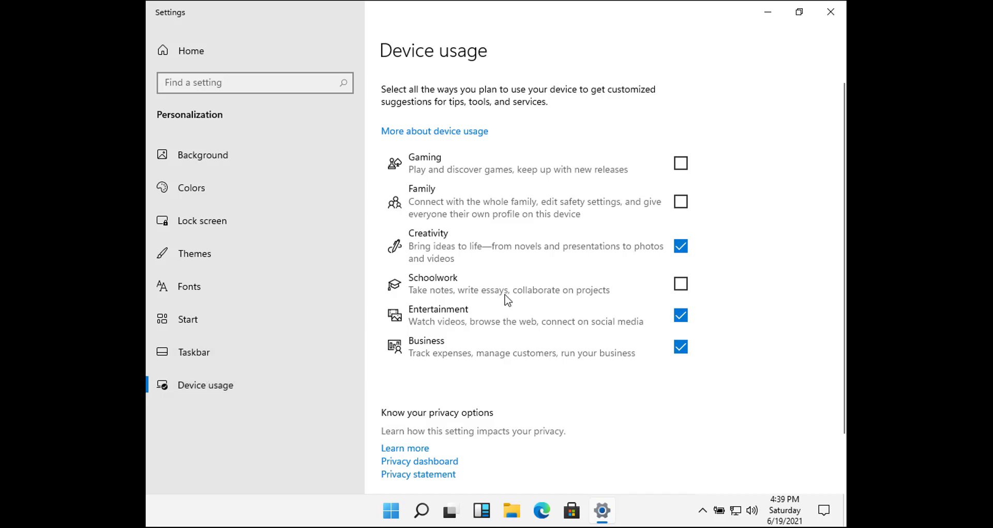
scroll(624, 280, "down", 2)
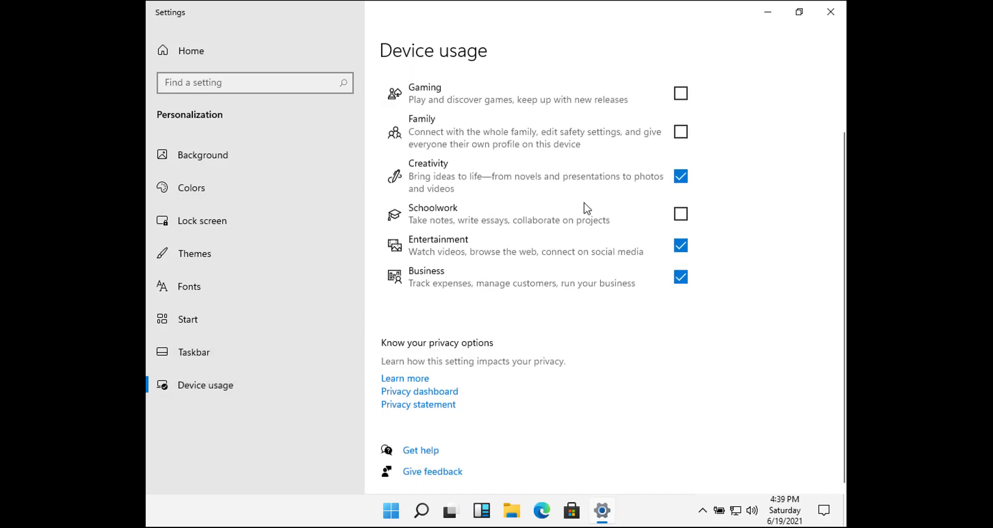
scroll(585, 206, "up", 2)
left_click(209, 343)
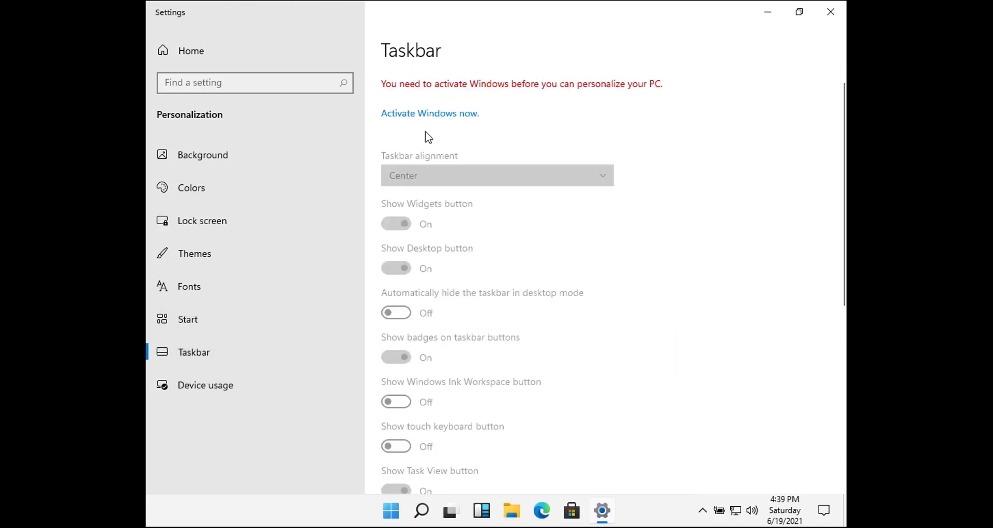
scroll(432, 240, "down", 3)
scroll(437, 357, "down", 3)
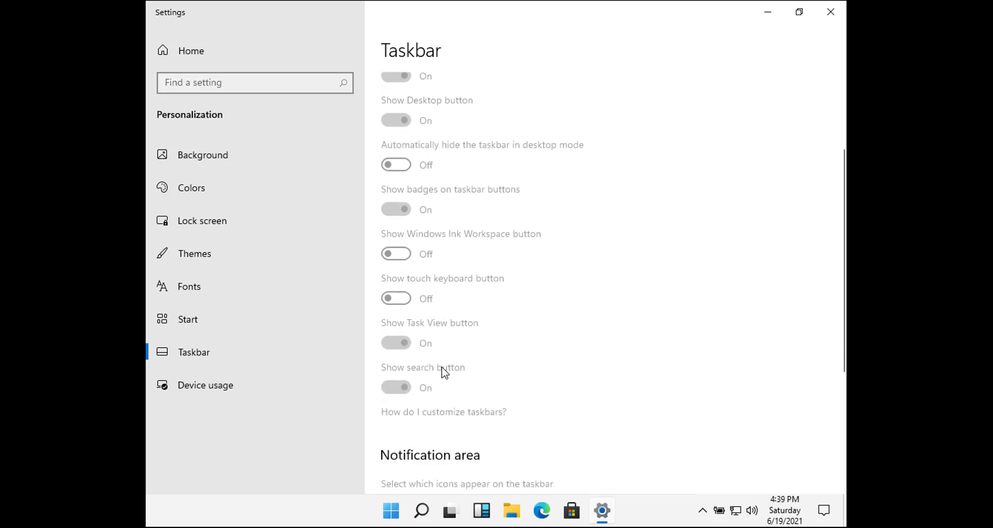
scroll(430, 151, "down", 9)
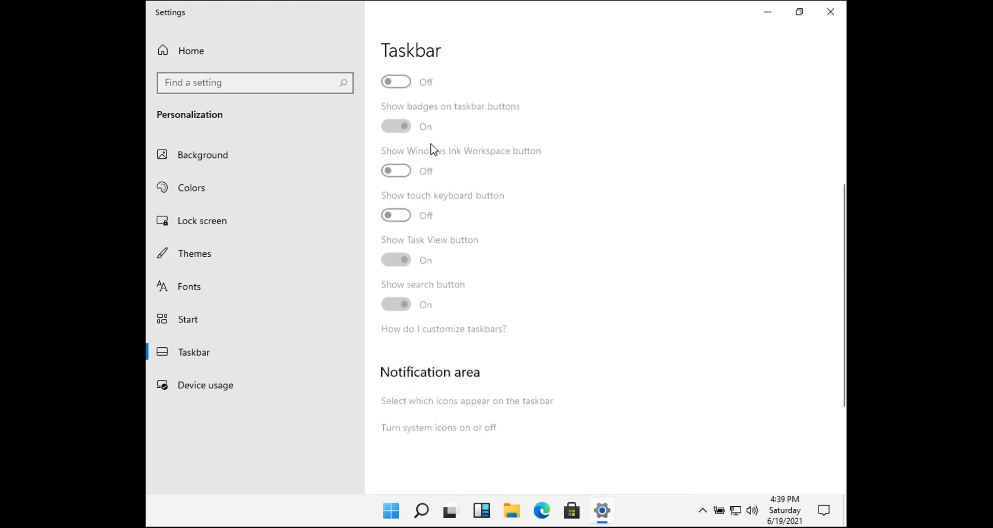
scroll(442, 210, "down", 1)
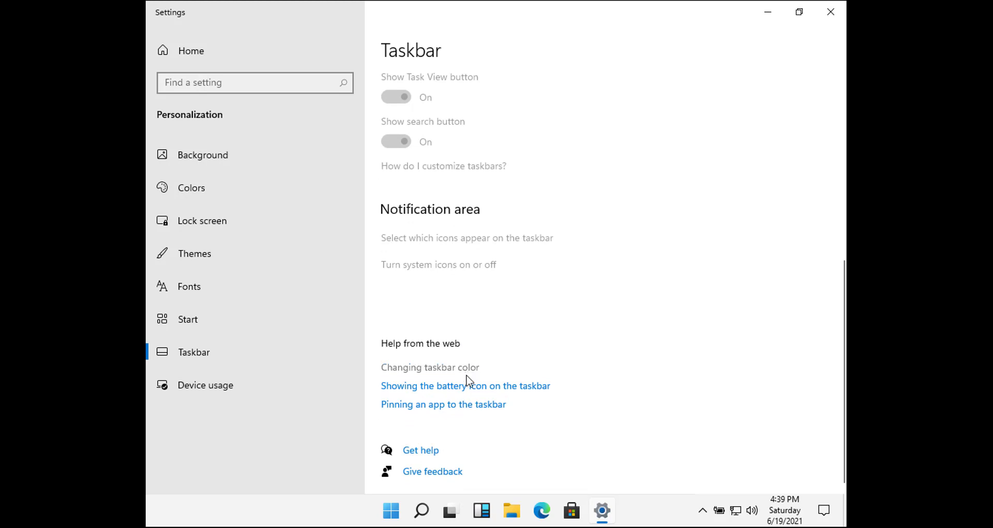
scroll(457, 424, "up", 9)
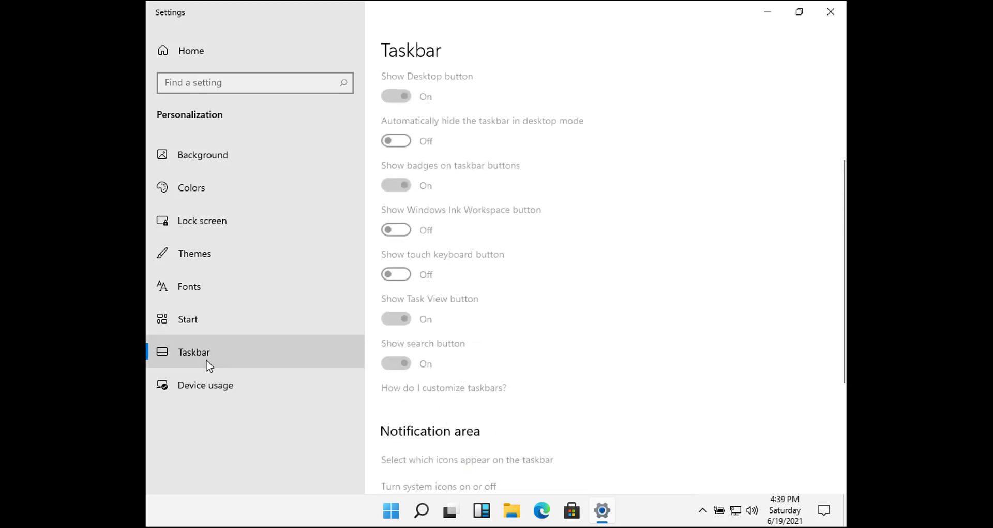
- Look through the Start, Themes, Lock screen and Colors pages, ending on Background
left_click(194, 316)
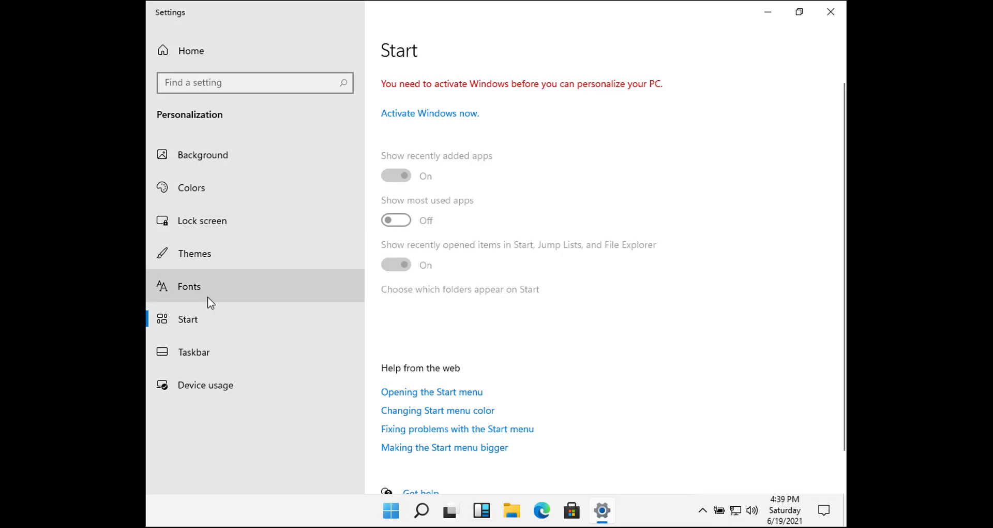
left_click(205, 264)
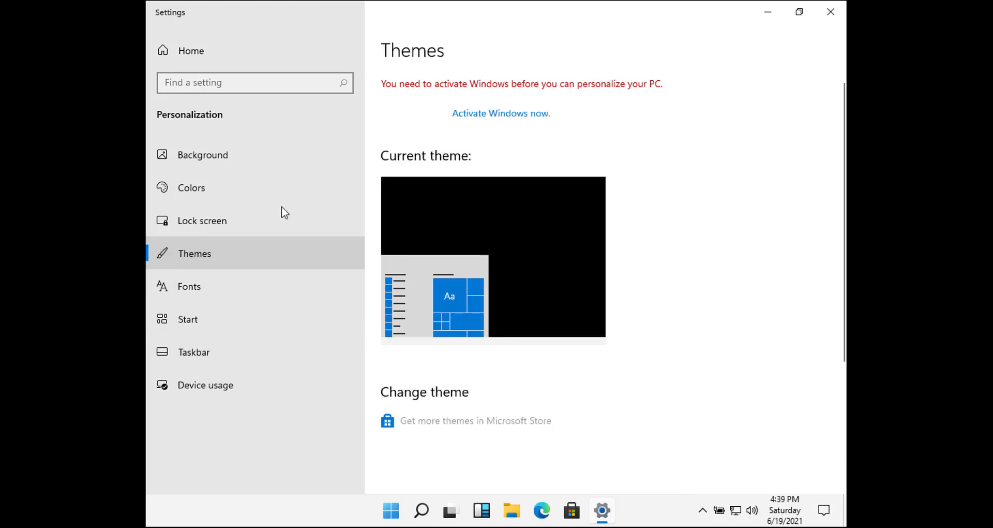
scroll(465, 272, "down", 3)
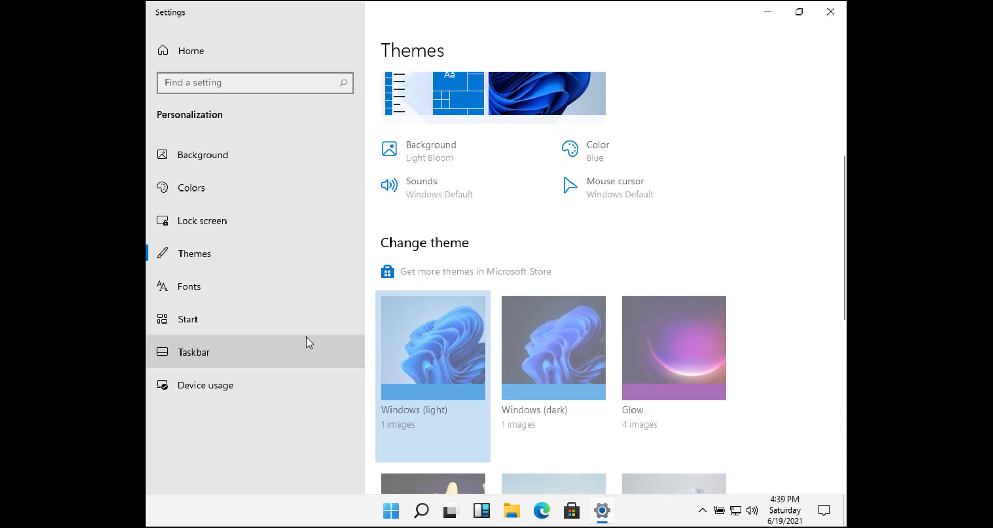
left_click(217, 225)
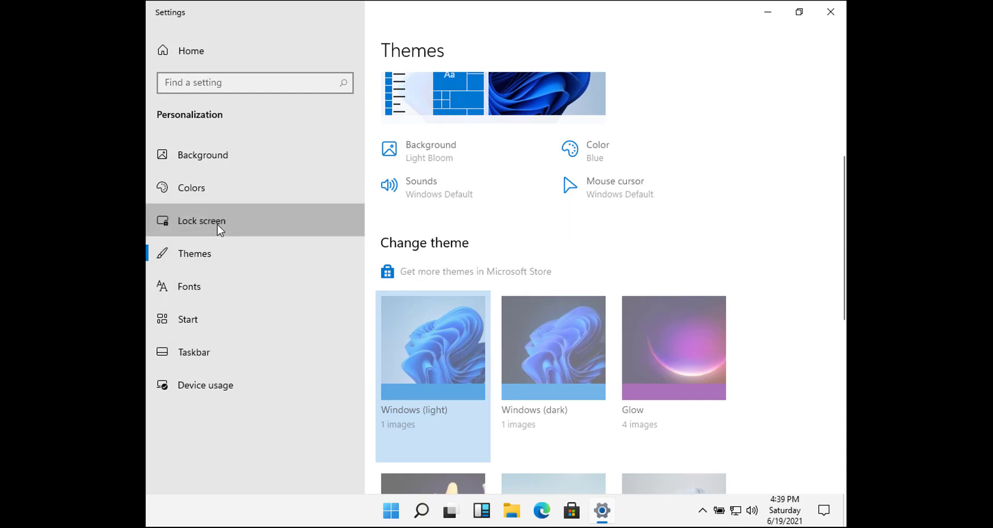
left_click(207, 194)
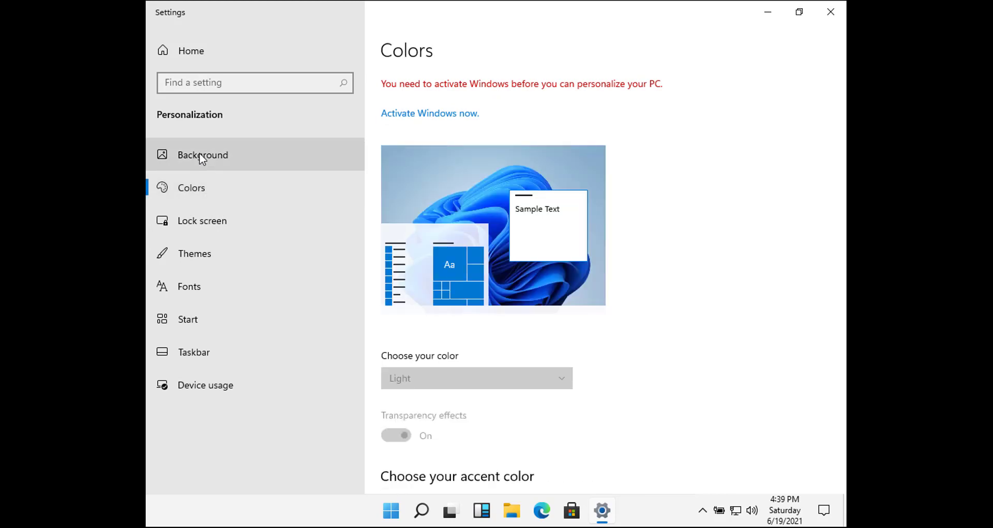
left_click(200, 153)
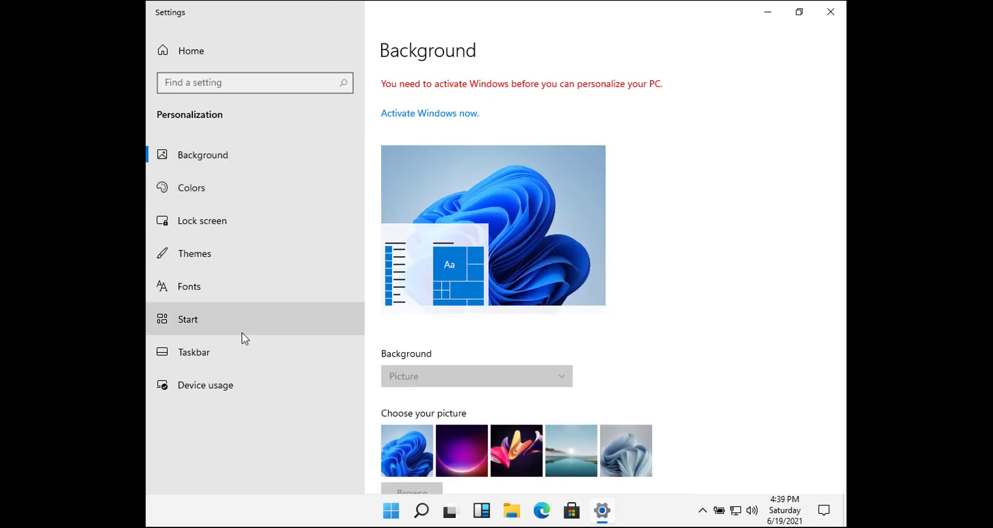
scroll(414, 300, "down", 3)
scroll(423, 300, "down", 1)
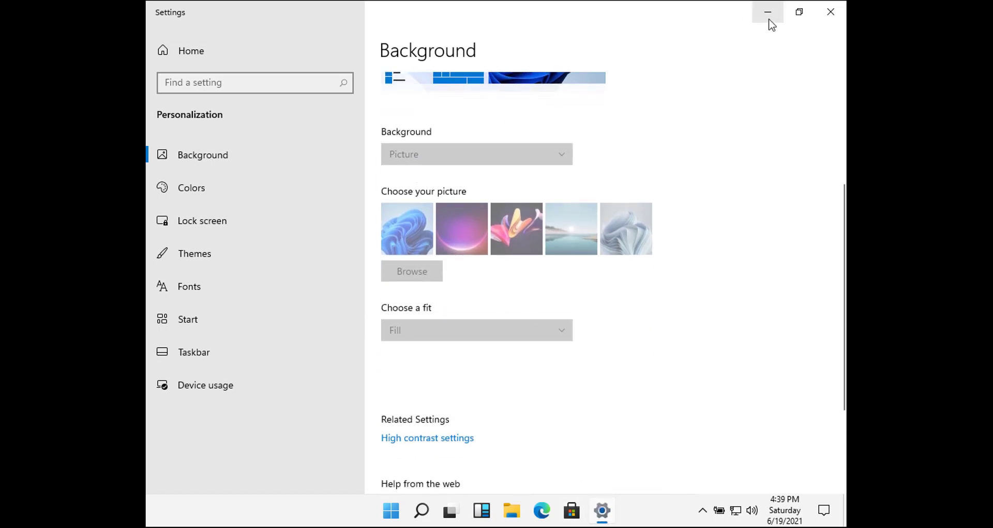
- Use Snap layouts to place File Explorer on the left half and Settings on the right half
mouse_move(806, 19)
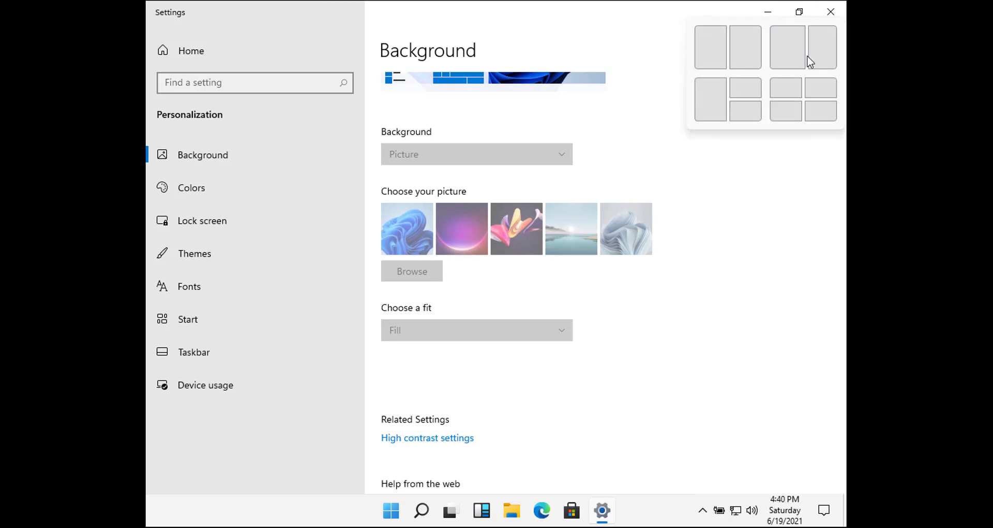
left_click(816, 115)
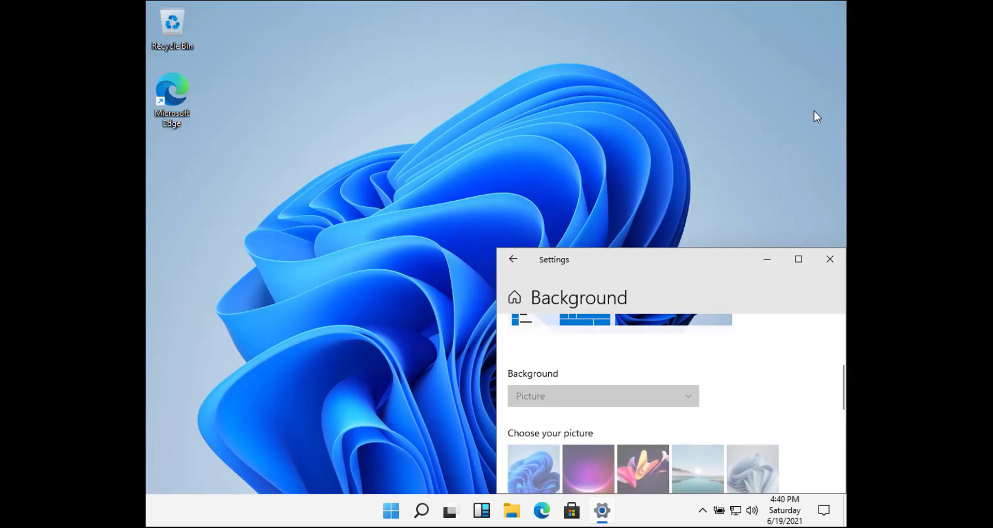
left_click(518, 510)
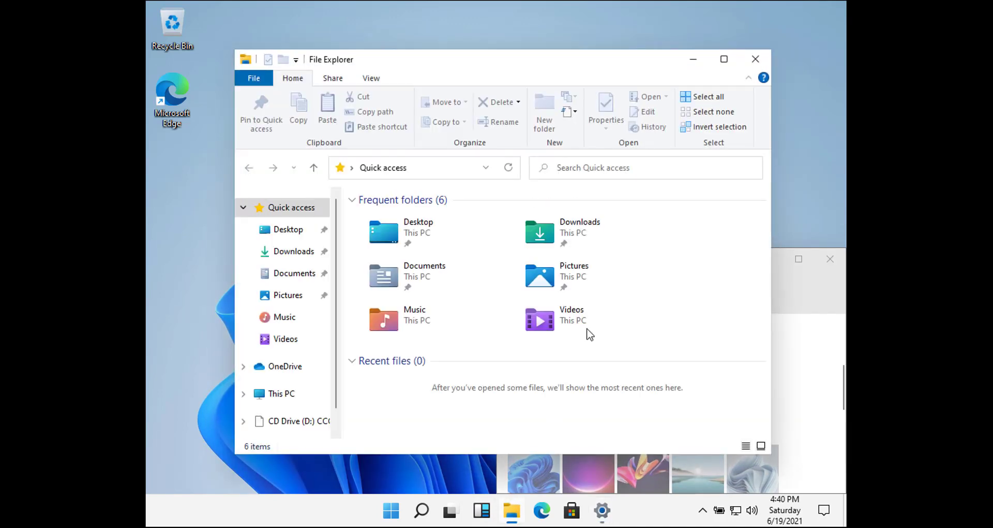
mouse_move(724, 61)
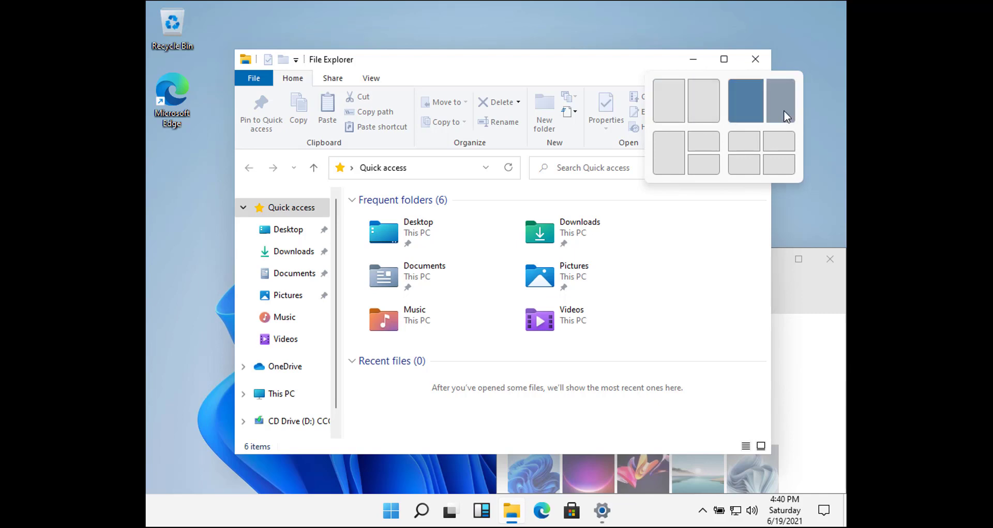
left_click(673, 107)
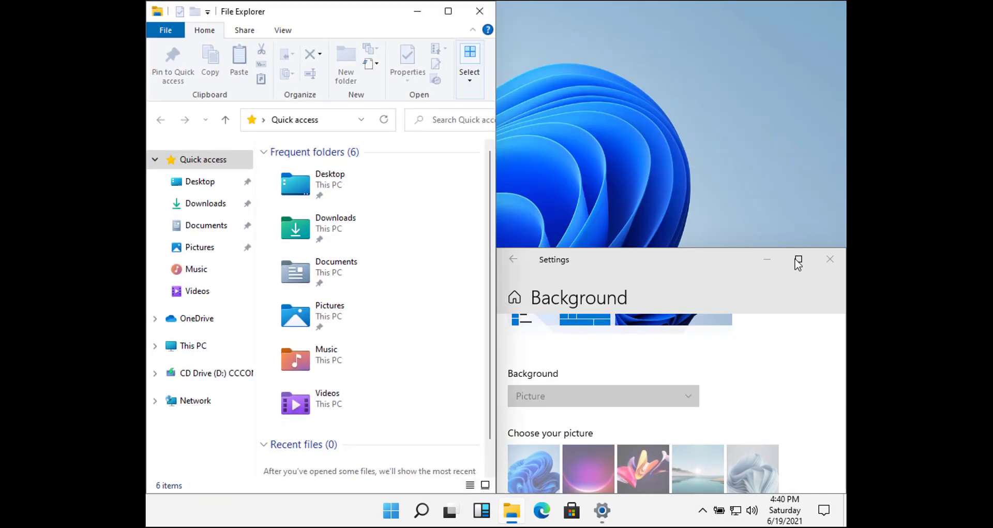
mouse_move(798, 264)
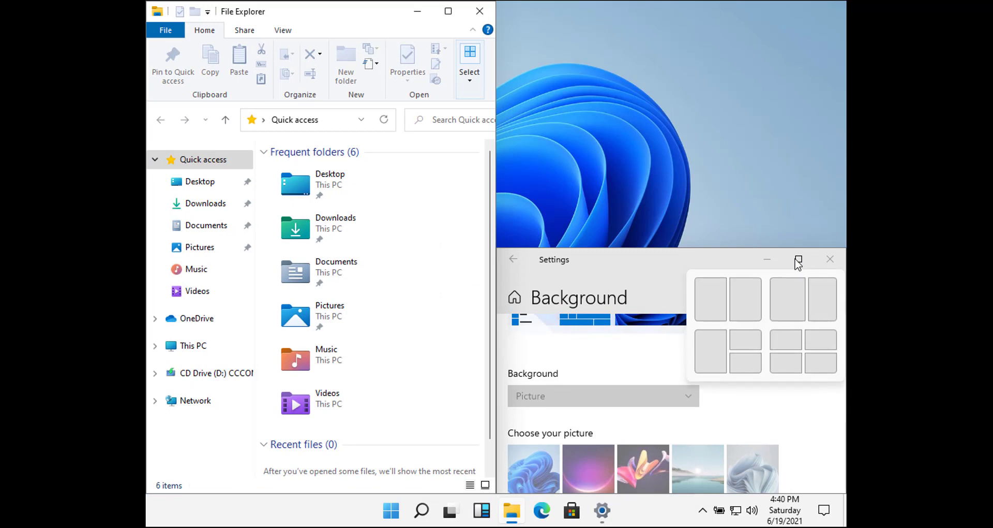
left_click(741, 293)
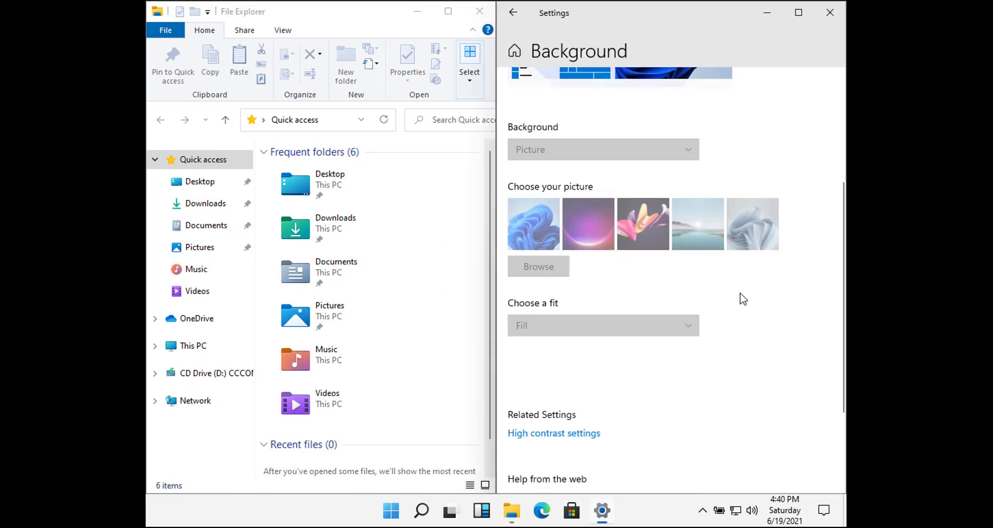
left_click(469, 431)
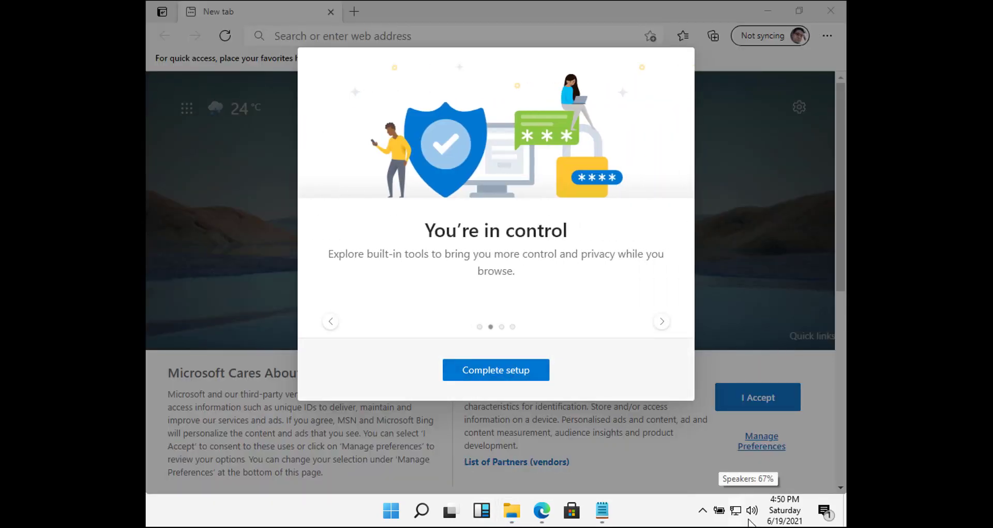
- Finish Edge's first-run welcome tour, accepting the new tab layout and sync
left_click(514, 379)
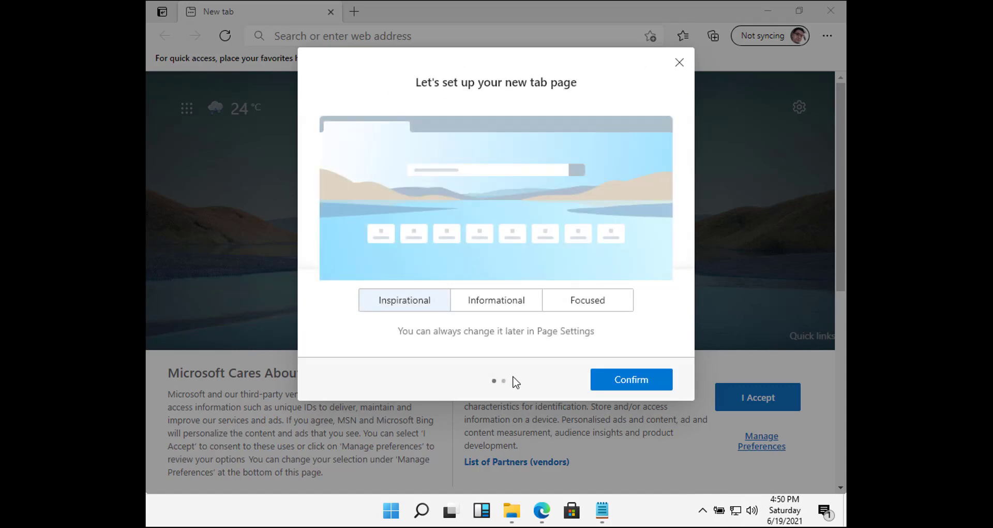
left_click(627, 382)
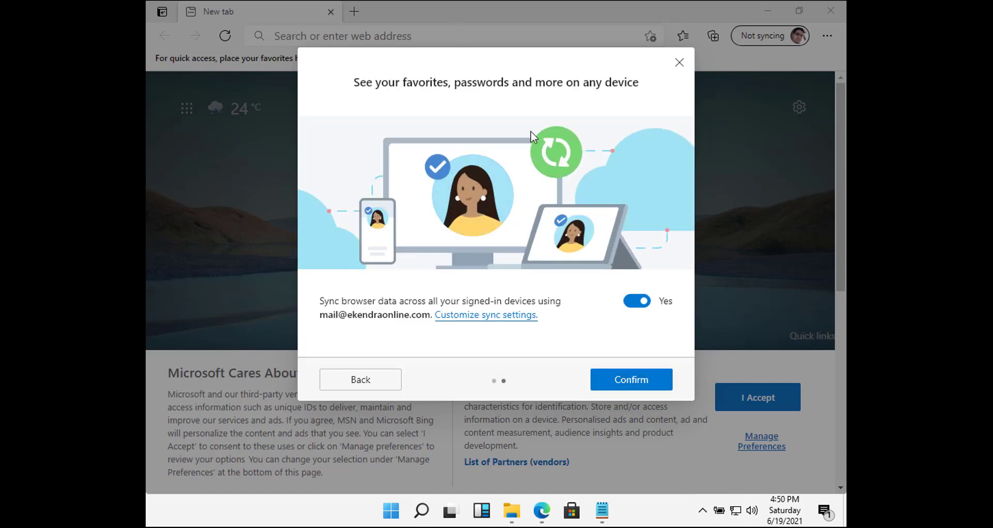
left_click(635, 382)
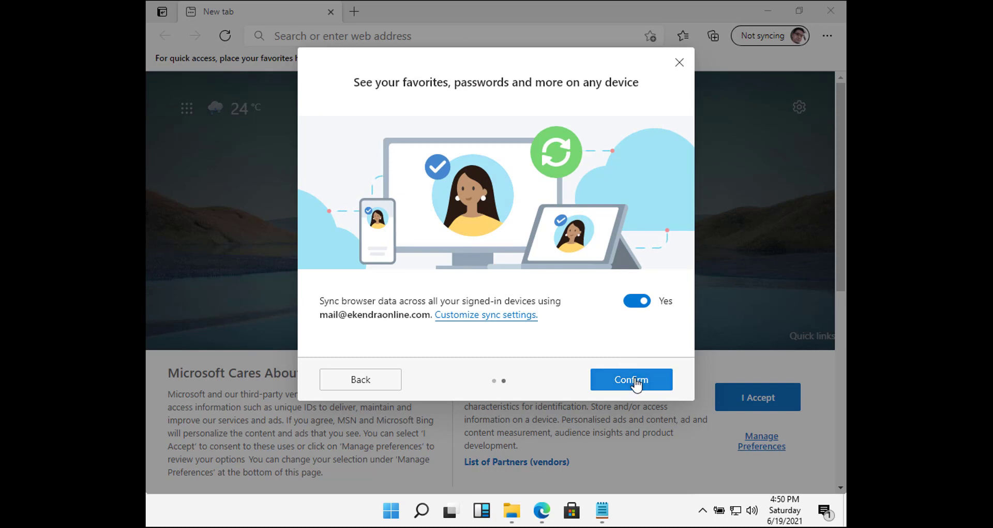
- Select the current web address, then open a new Edge tab
left_click(592, 31)
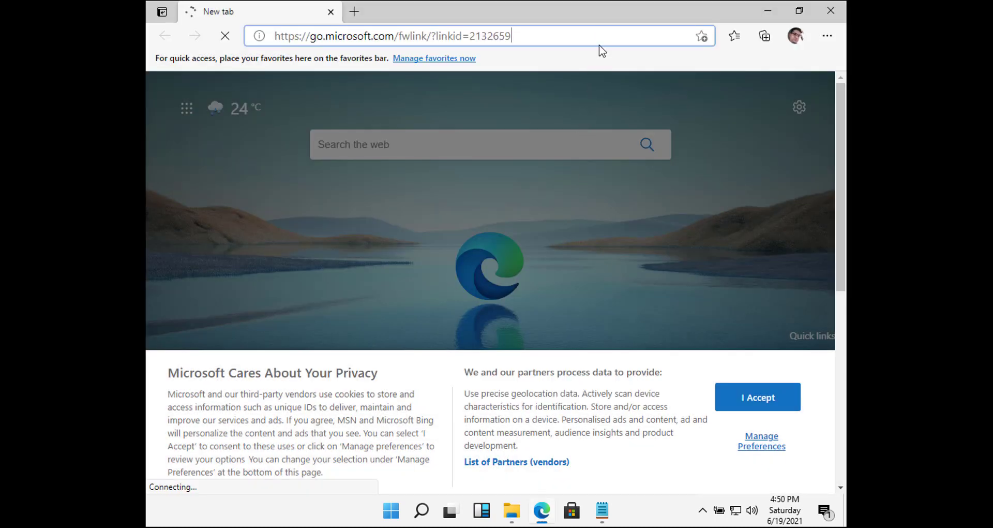
key("ctrl+a")
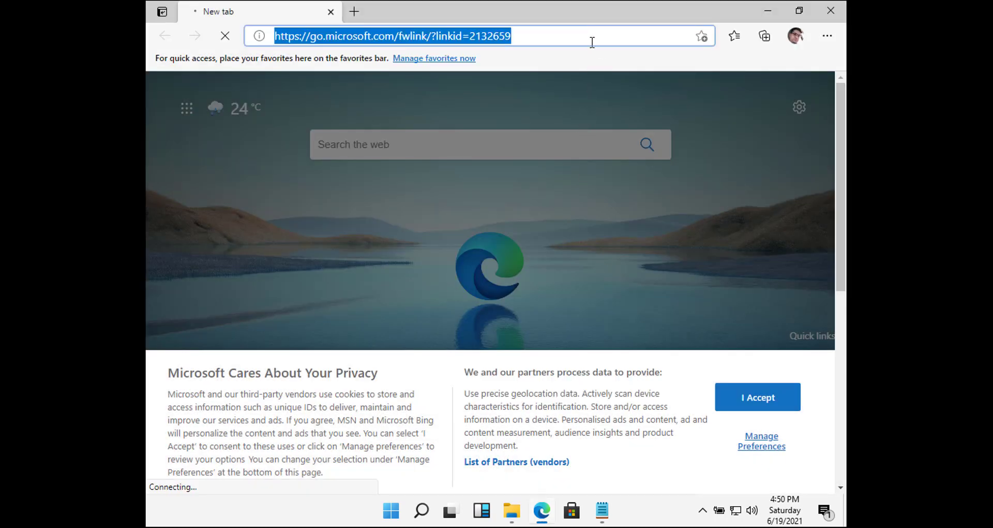
right_click(592, 42)
left_click(414, 105)
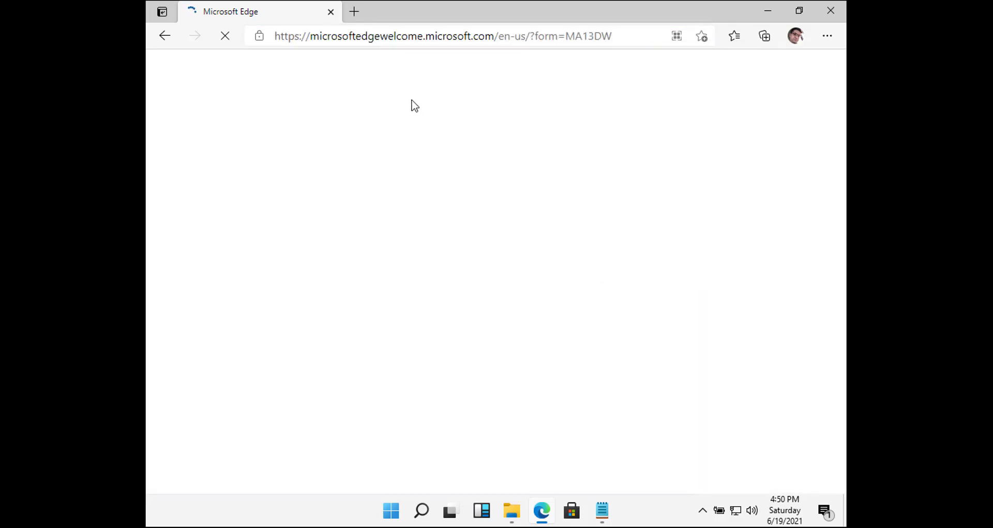
mouse_move(552, 521)
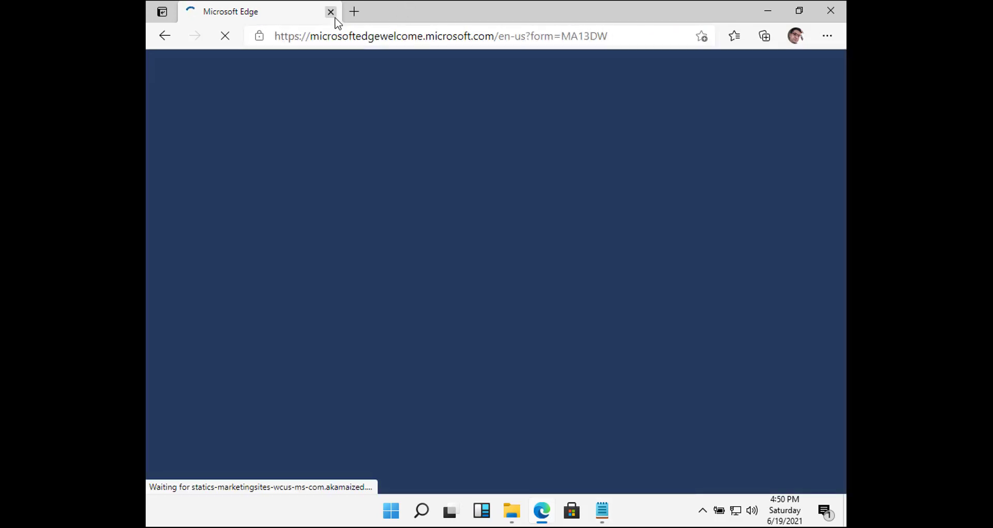
left_click(354, 13)
- Load techsansar.com in Edge, then open and close Taskbar settings
type("techsansar")
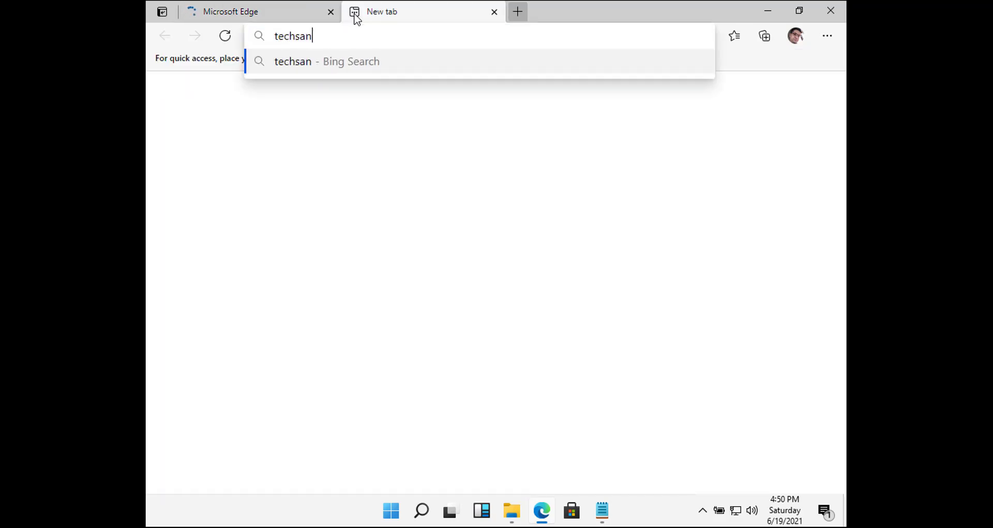
type(".com")
key("Return")
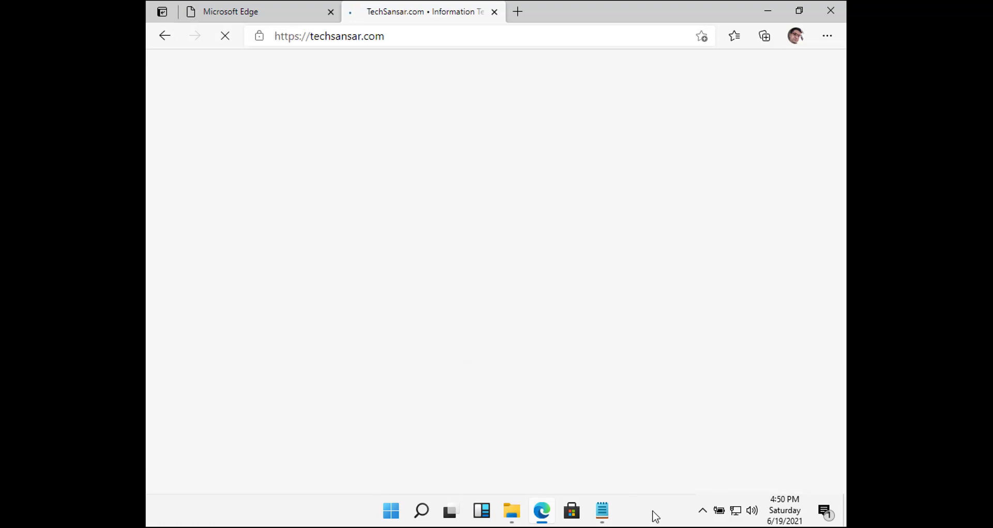
right_click(653, 514)
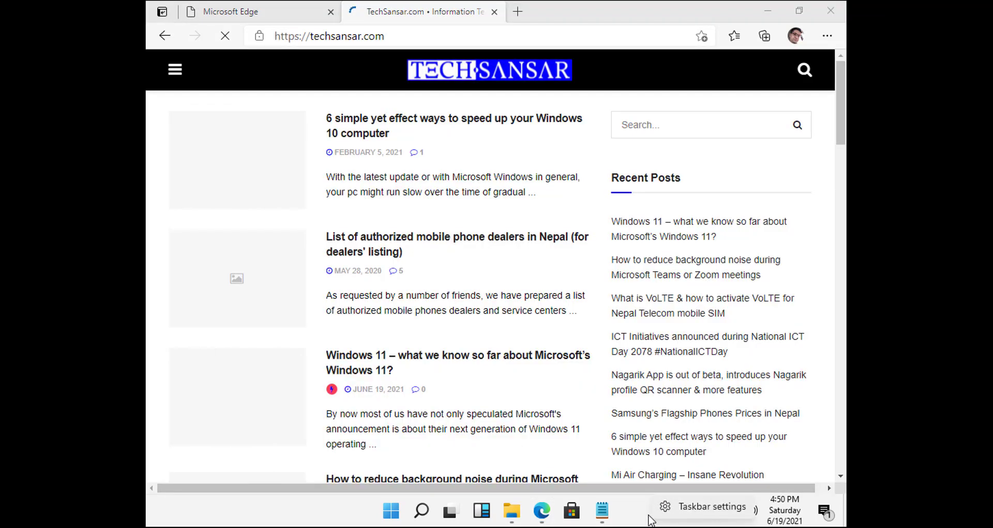
left_click(681, 509)
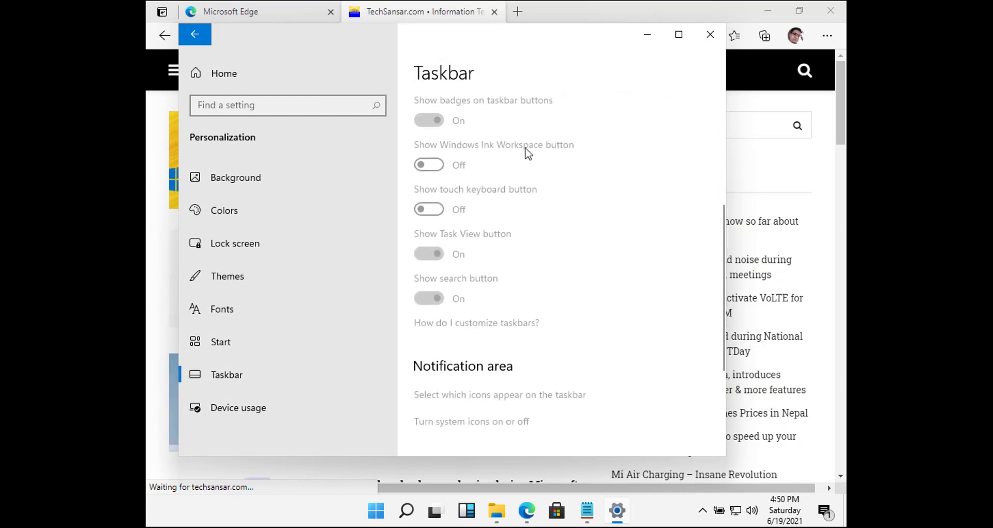
left_click(710, 36)
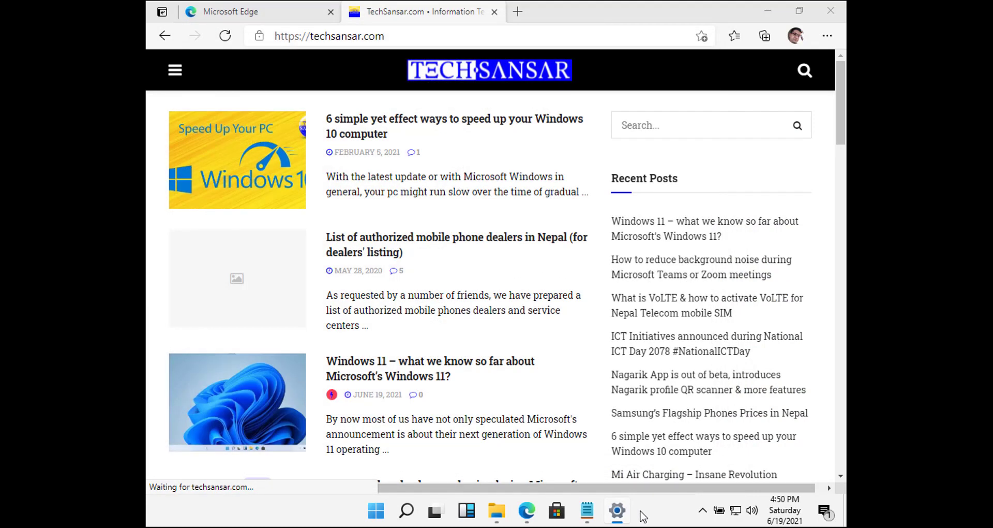
- Reopen Taskbar settings from the taskbar, scroll through it, and close it
right_click(641, 513)
left_click(676, 508)
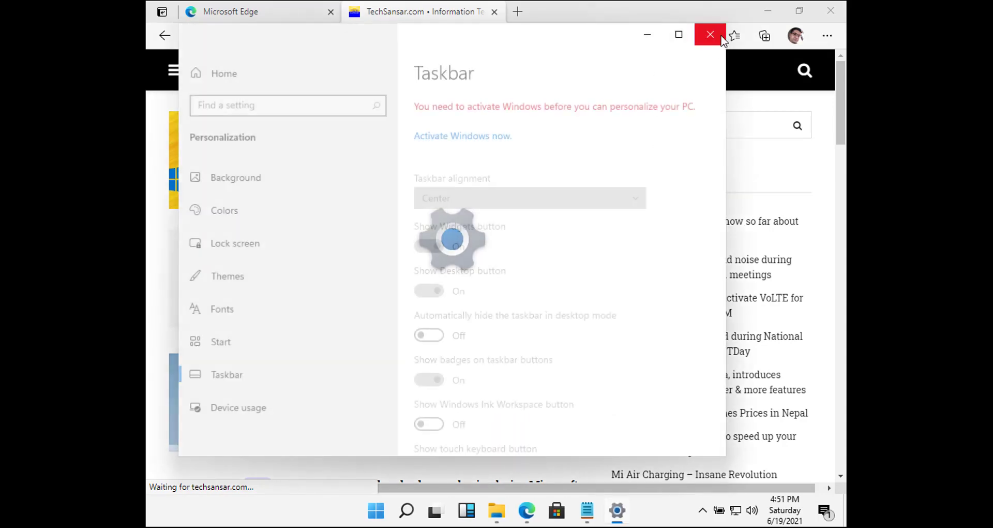
scroll(613, 331, "down", 10)
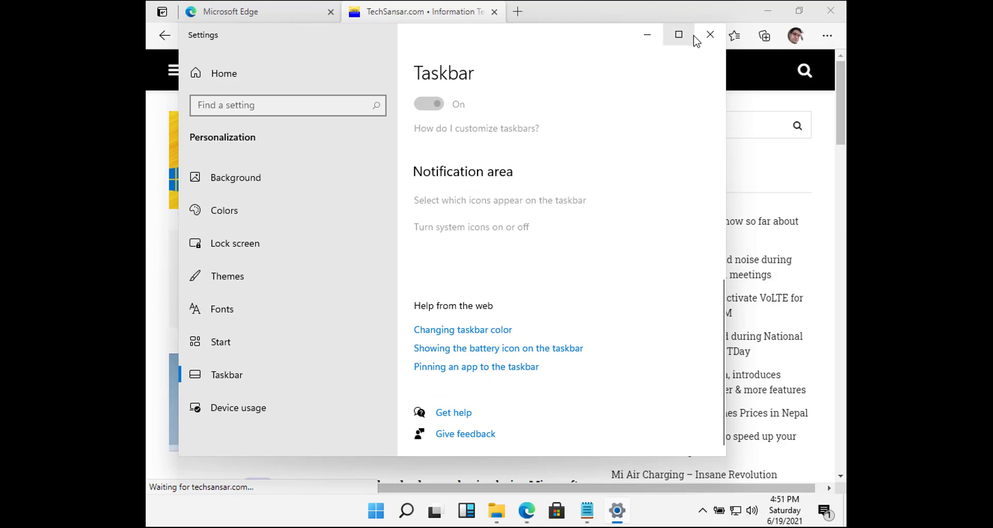
left_click(709, 34)
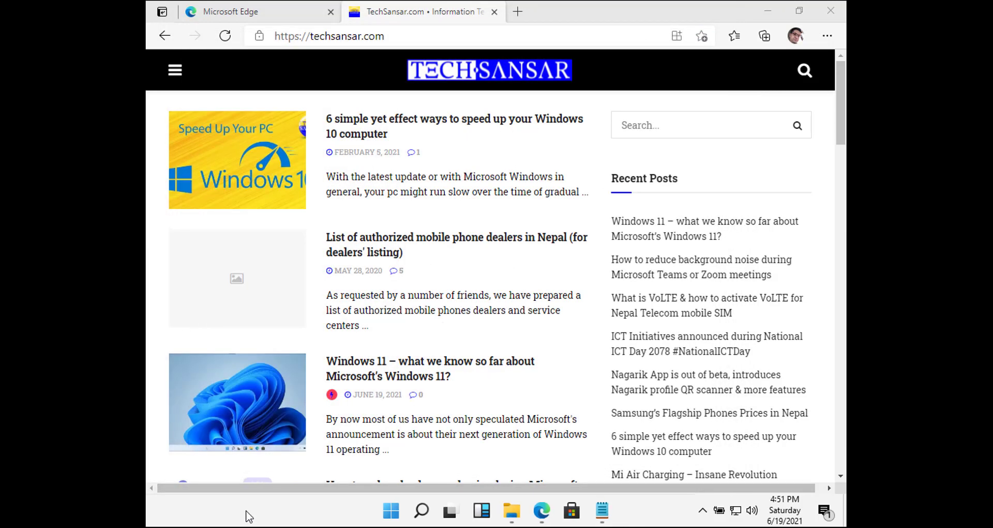
- Search Windows for 'taskbar manager'
left_click(419, 513)
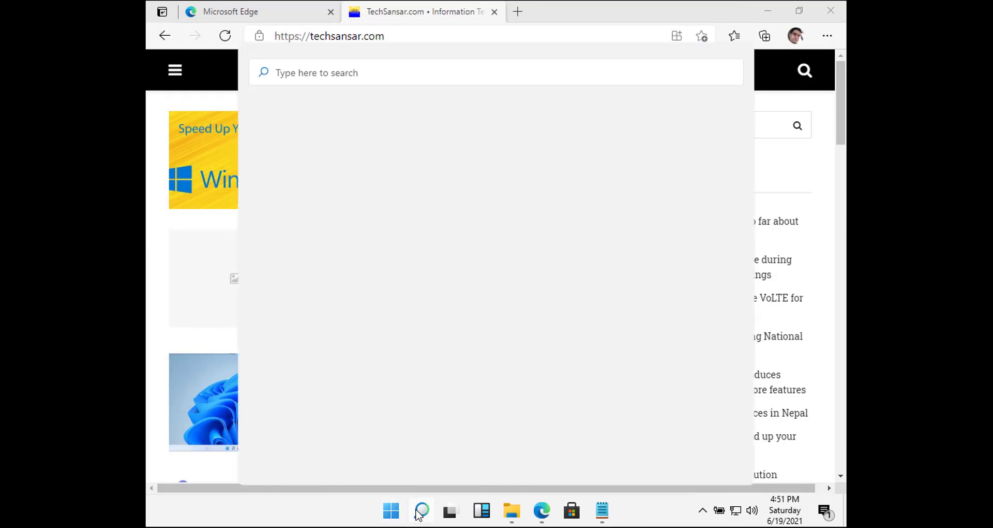
type("taskbar")
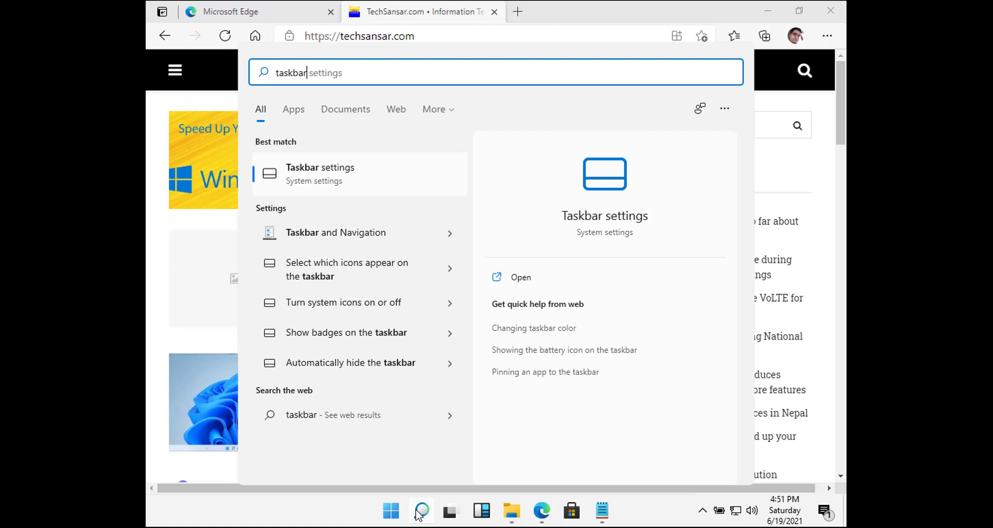
key("BackSpace")
key("BackSpace")
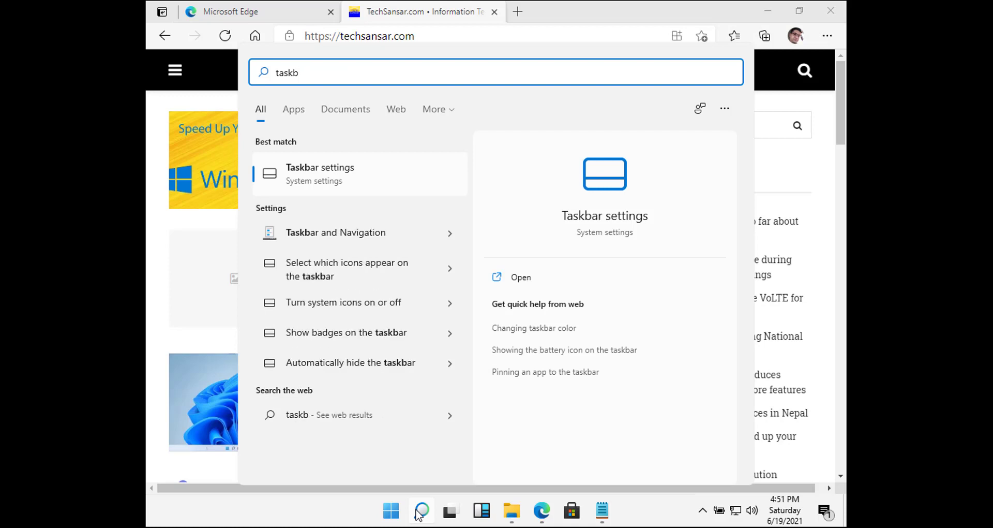
type("ar manager")
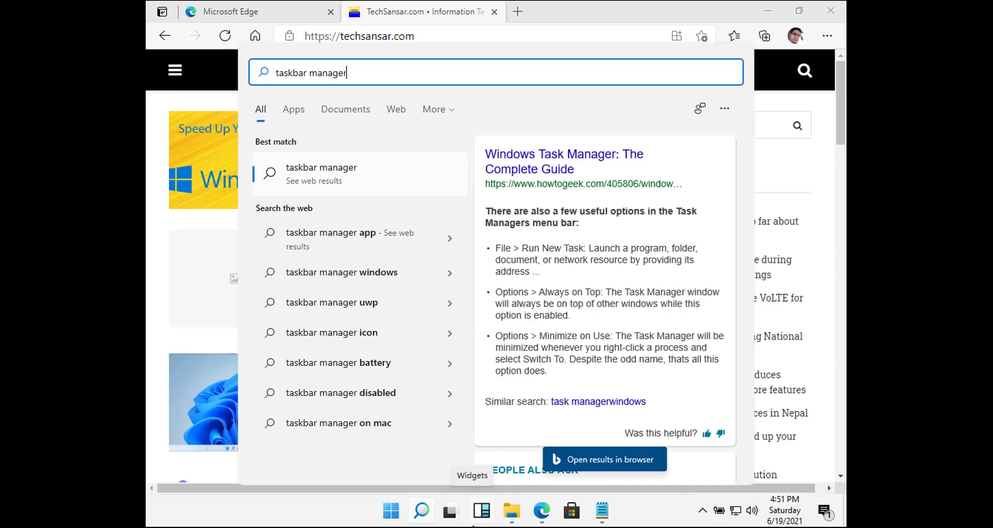
- Check the VirtualBox display mode and device options, then dismiss them
left_click(391, 526)
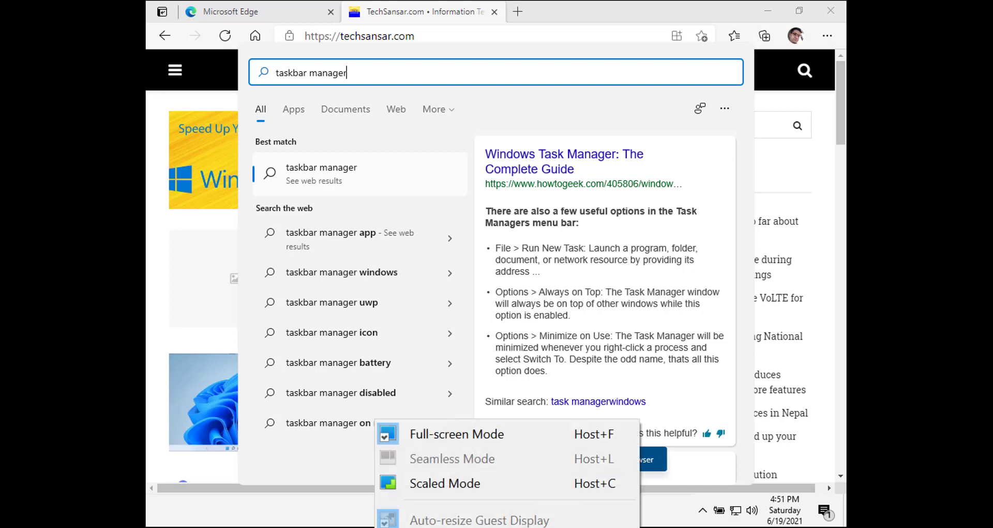
left_click(474, 526)
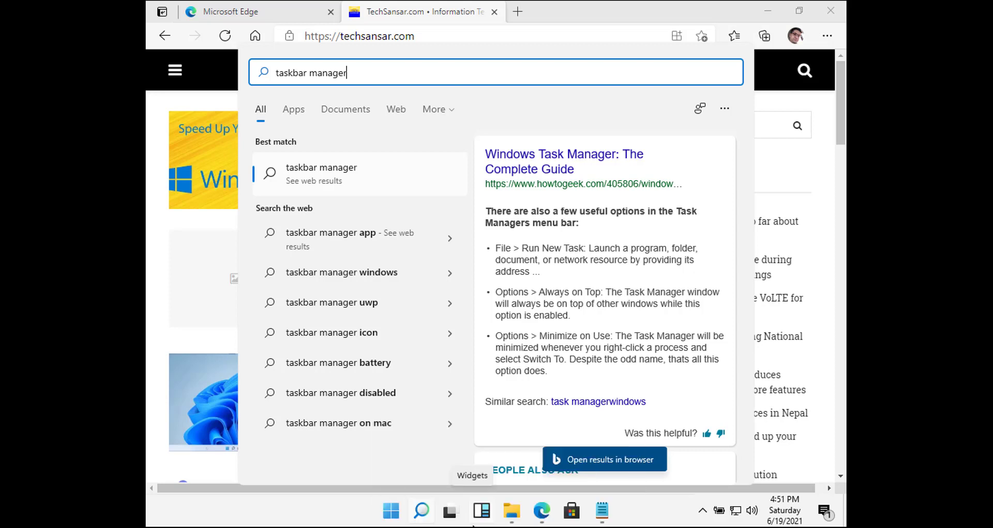
left_click(473, 525)
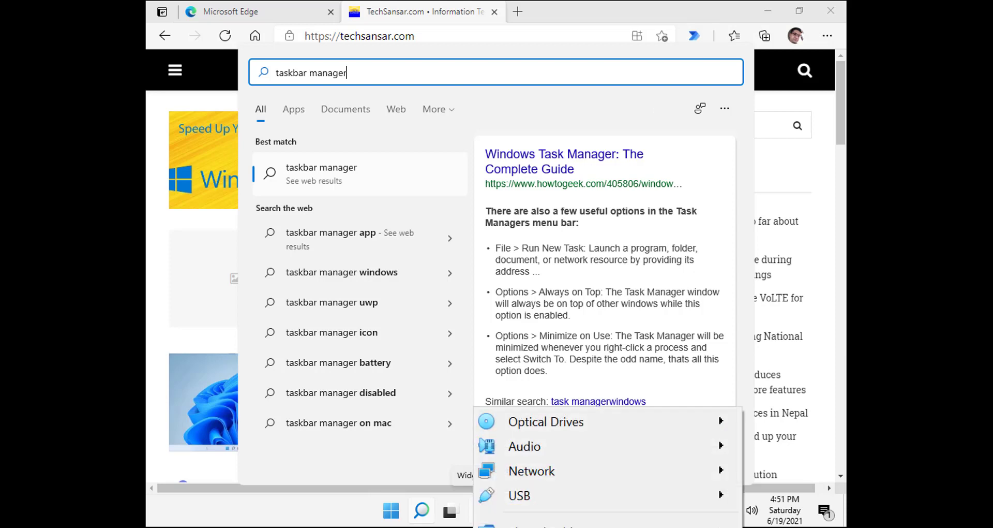
left_click(473, 526)
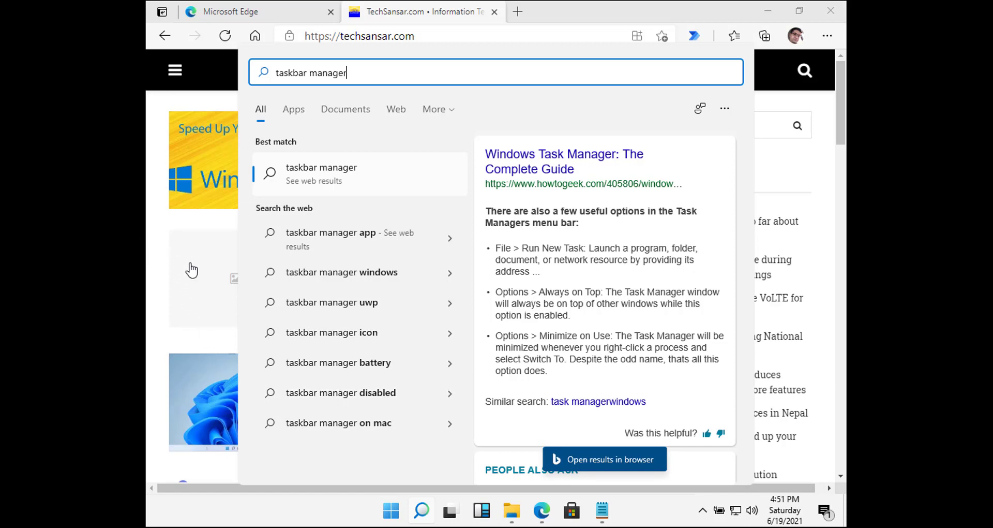
- Open TechSansar's Windows 11 article in Edge and launch Notepad
left_click(207, 414)
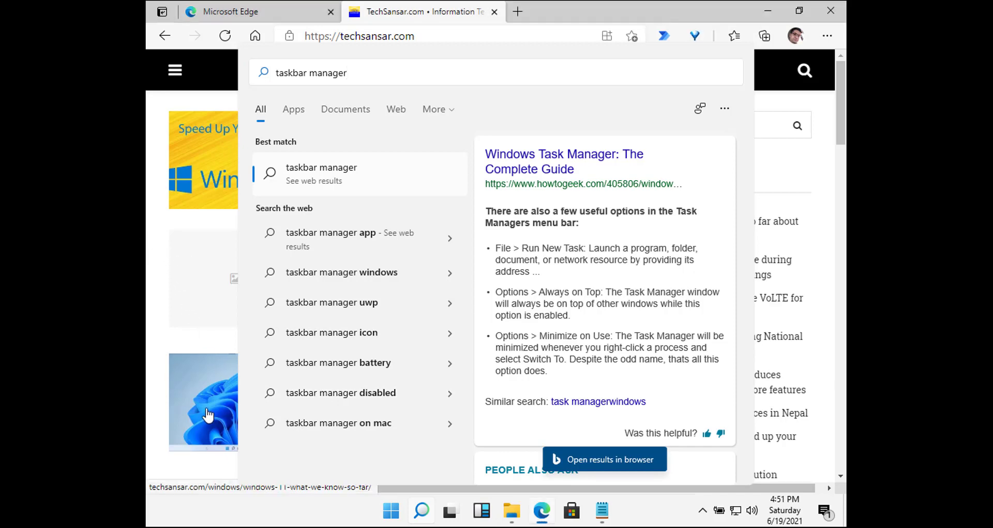
left_click(208, 414)
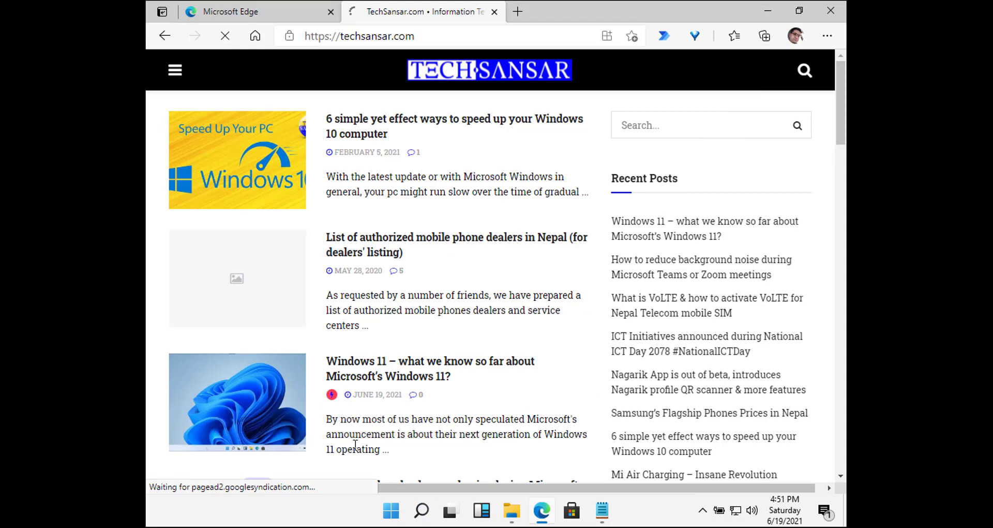
left_click(601, 512)
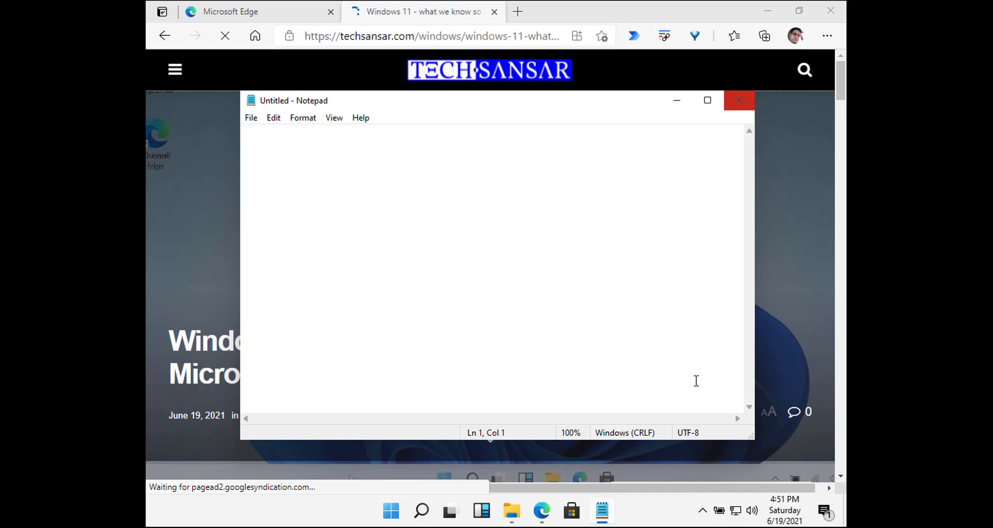
- Review the notifications panel, start a screen snip, and open Settings with Win+I
right_click(635, 520)
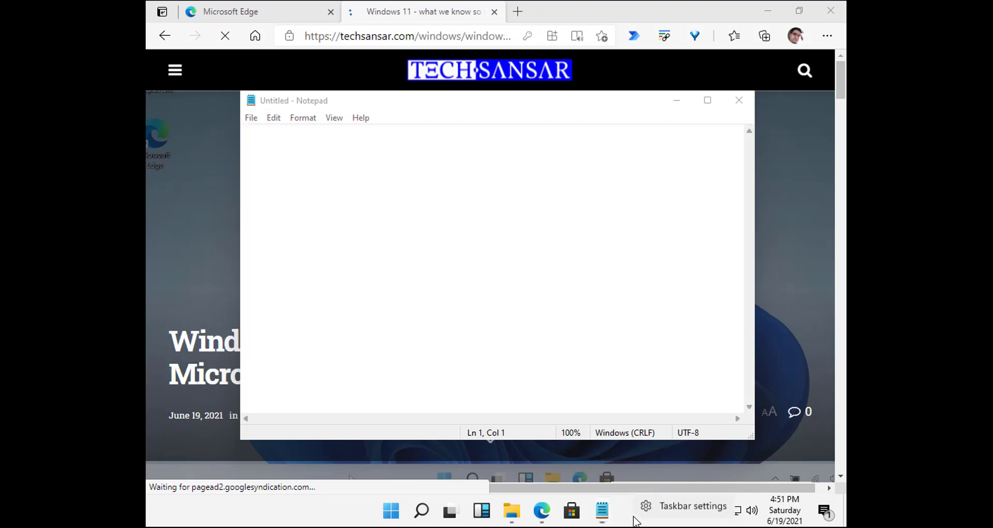
left_click(346, 519)
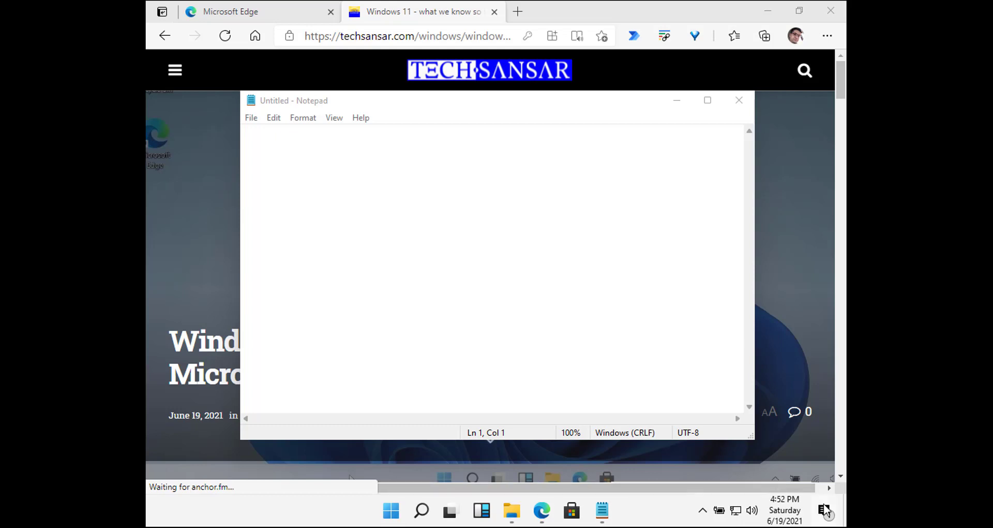
left_click(824, 509)
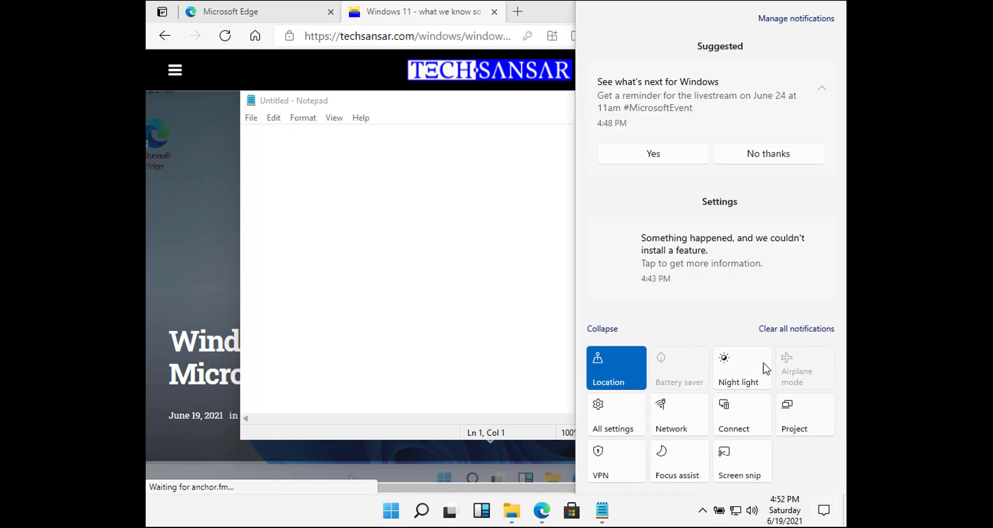
scroll(728, 230, "down", 2)
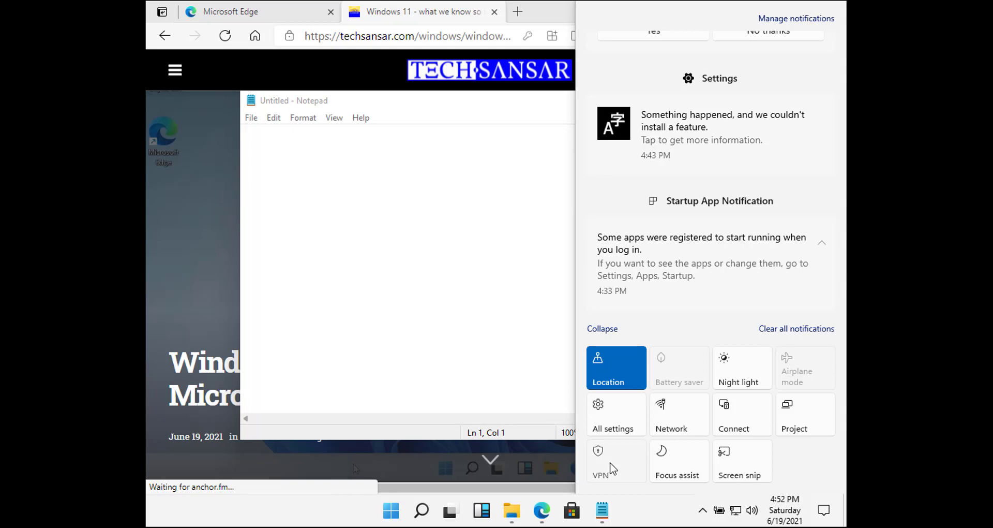
left_click(758, 464)
mouse_move(598, 522)
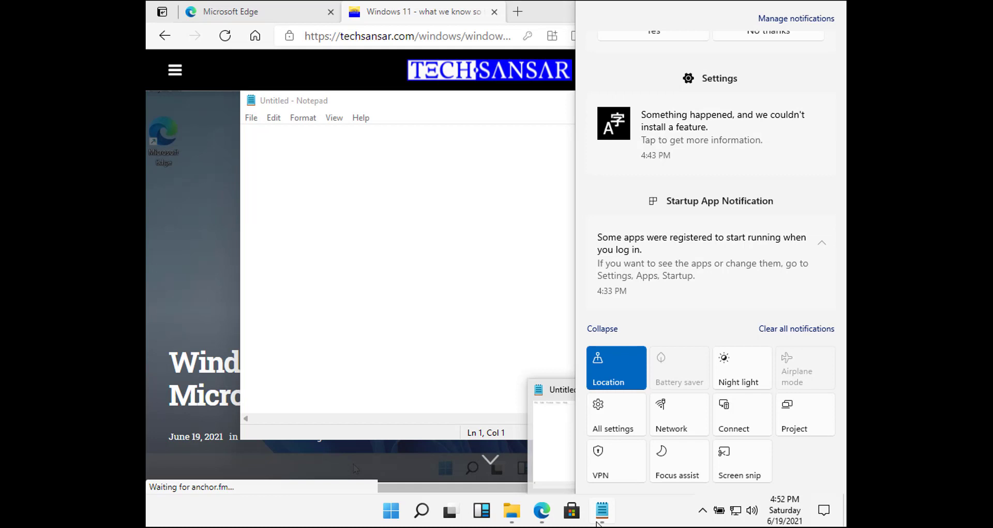
key("super+i")
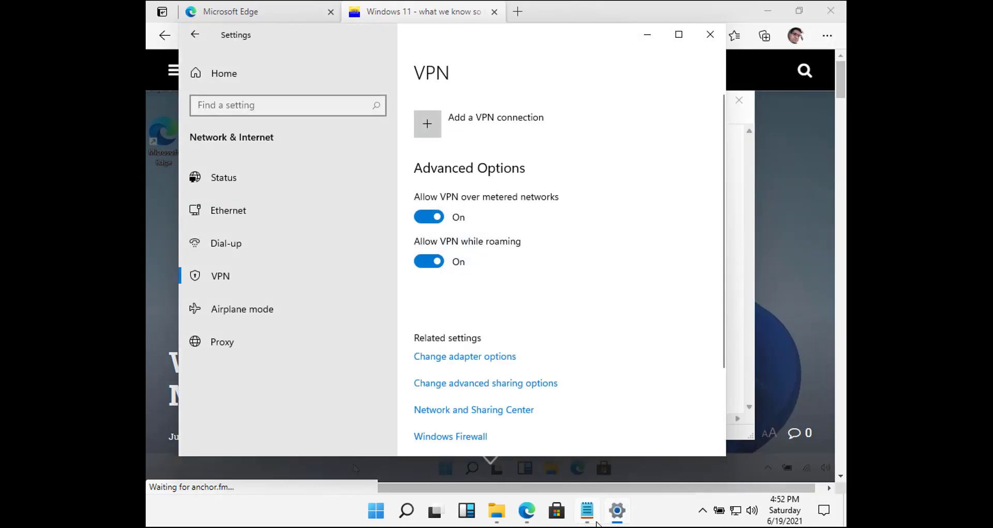
- Cancel the screen snip, then close the Settings and empty Notepad windows
key("super+shift+s")
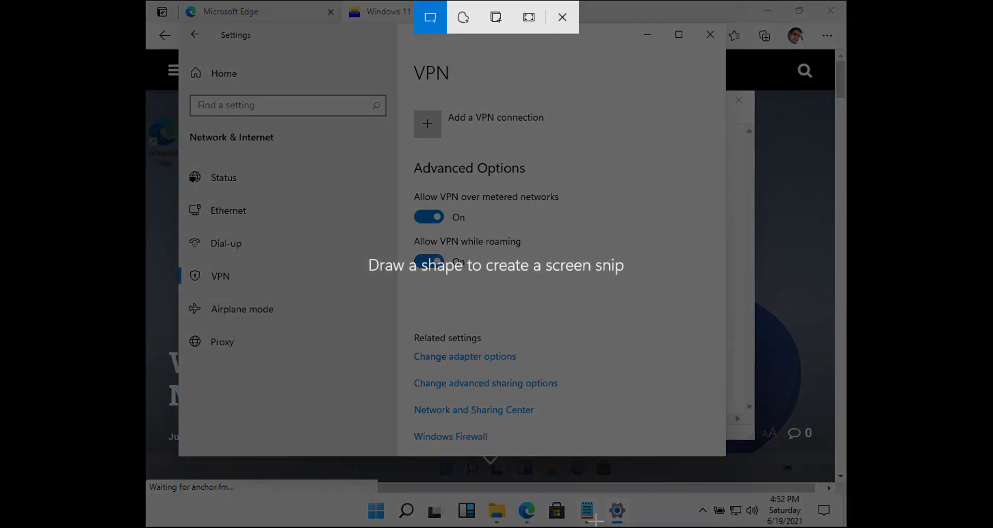
left_click(571, 11)
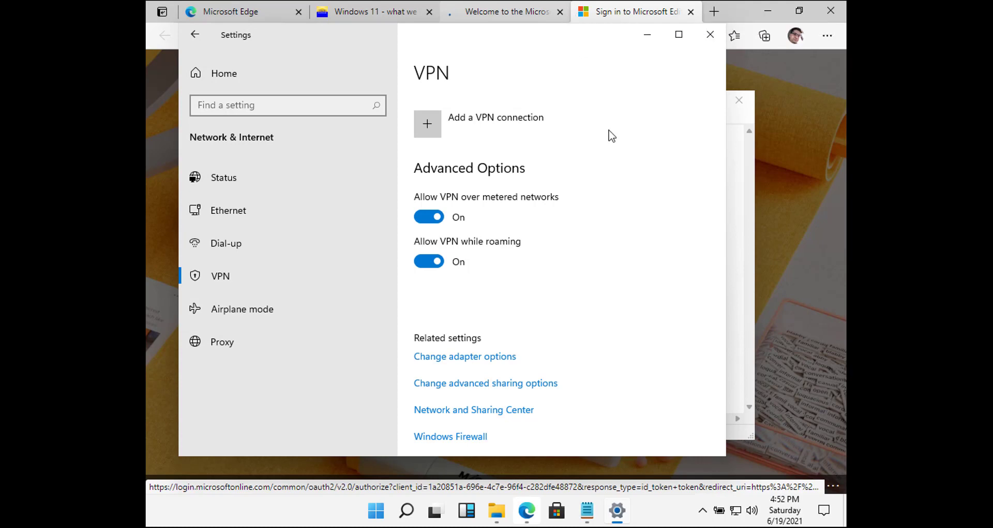
left_click(710, 35)
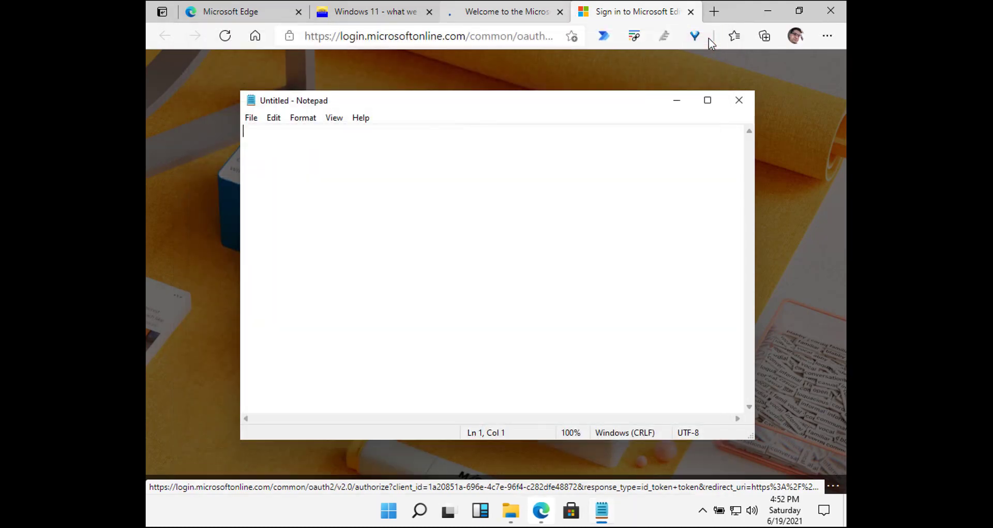
left_click(748, 98)
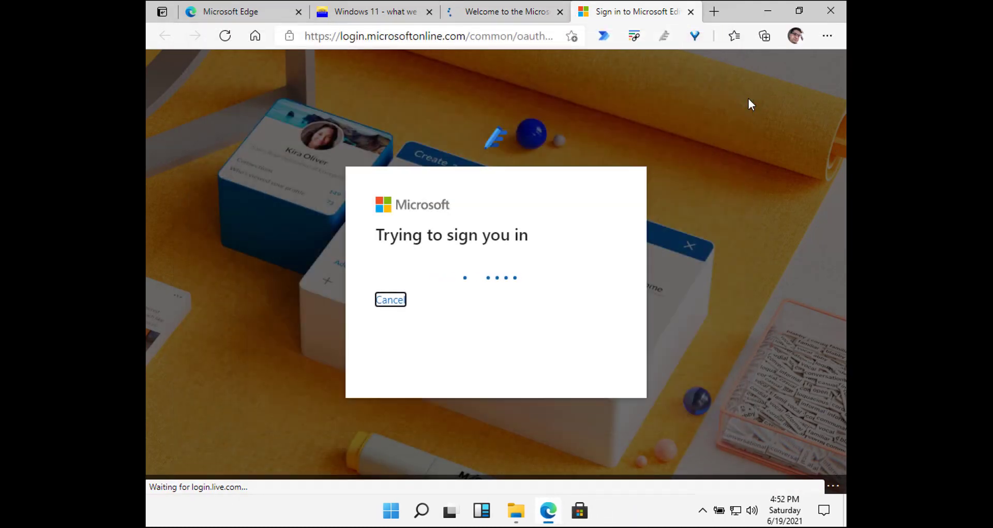
- Close Edge's sign-in and Editor welcome tabs and scroll the Windows 11 article
left_click(691, 12)
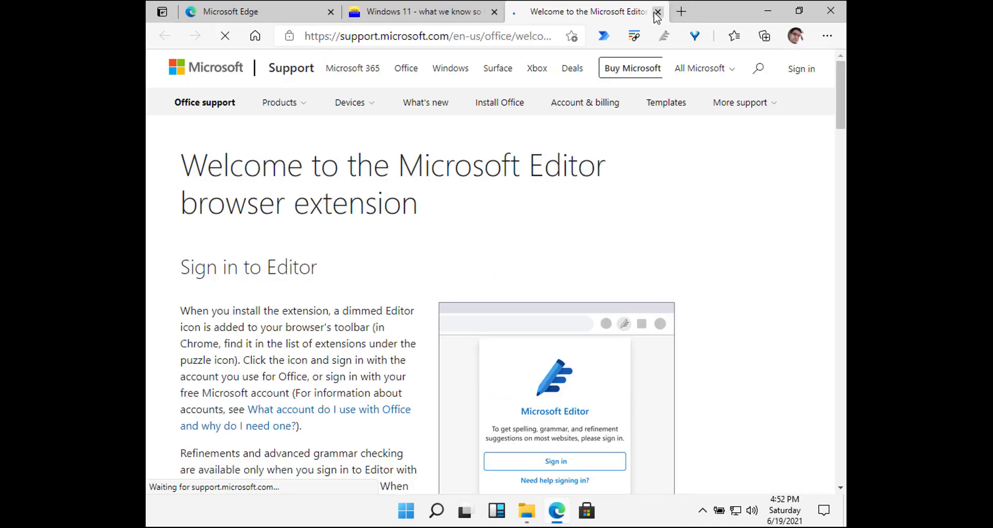
left_click(658, 11)
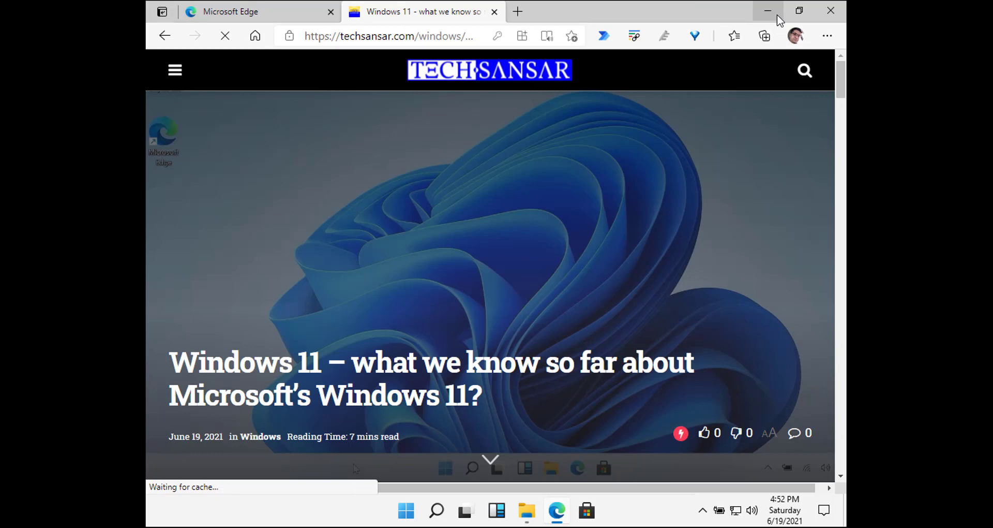
scroll(608, 266, "down", 5)
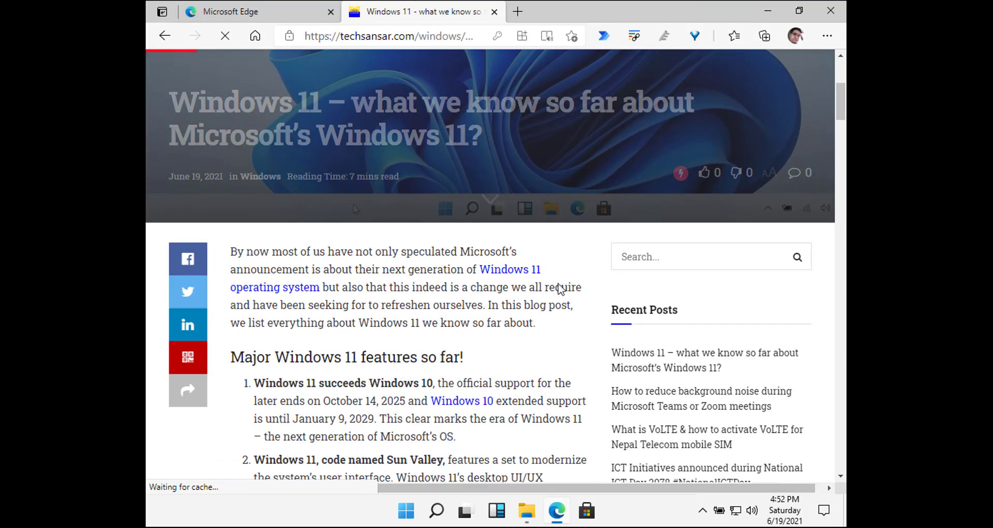
left_click(350, 515)
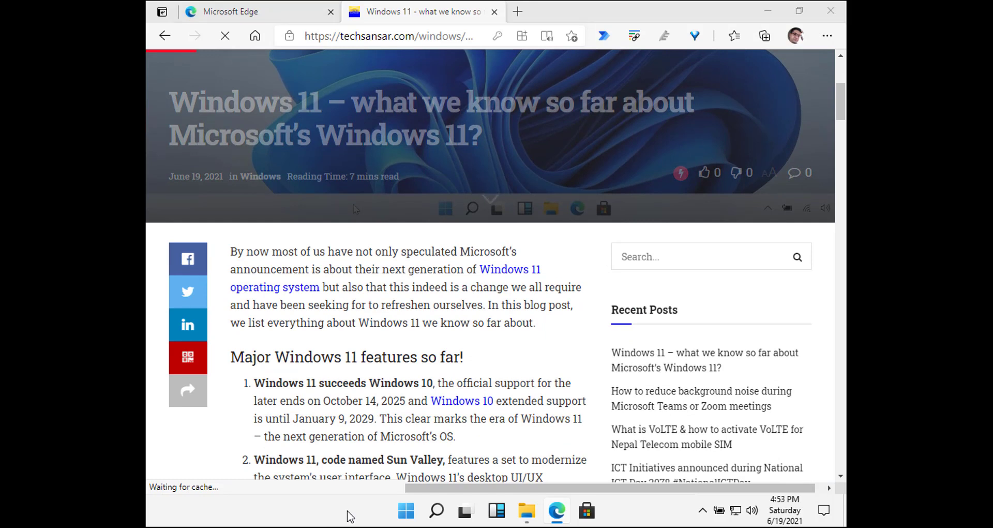
- Open Task Manager maximized in full detail and view CPU, Memory, Disk 0 and Ethernet graphs
key("ctrl+shift+Escape")
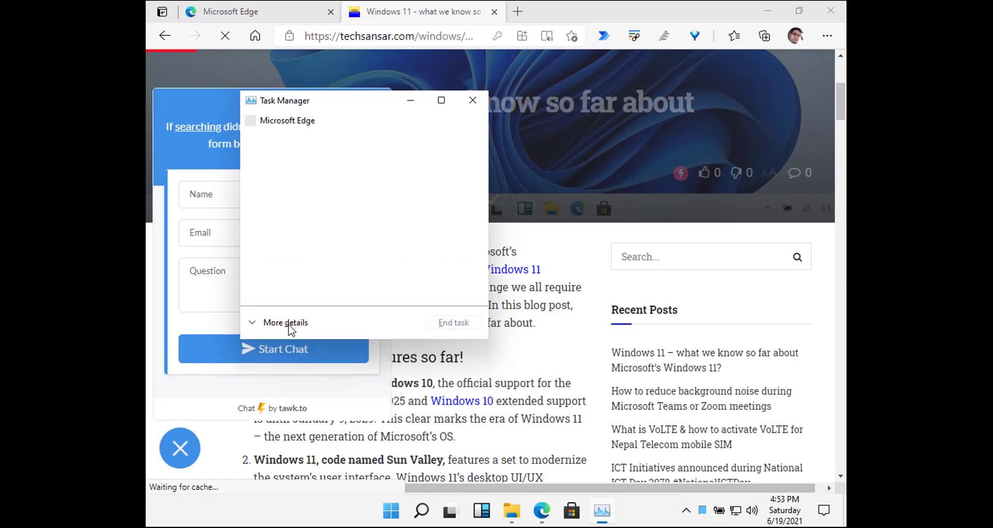
left_click(288, 323)
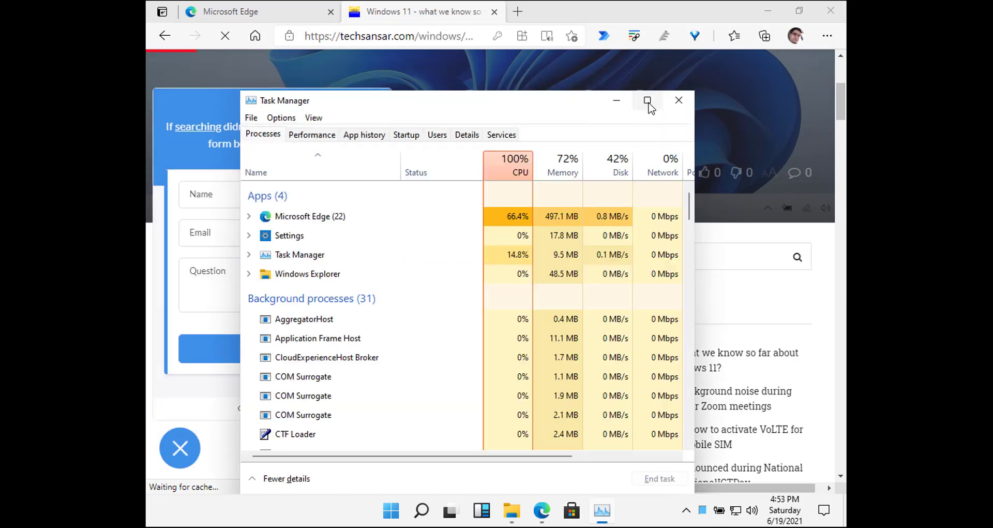
left_click(647, 100)
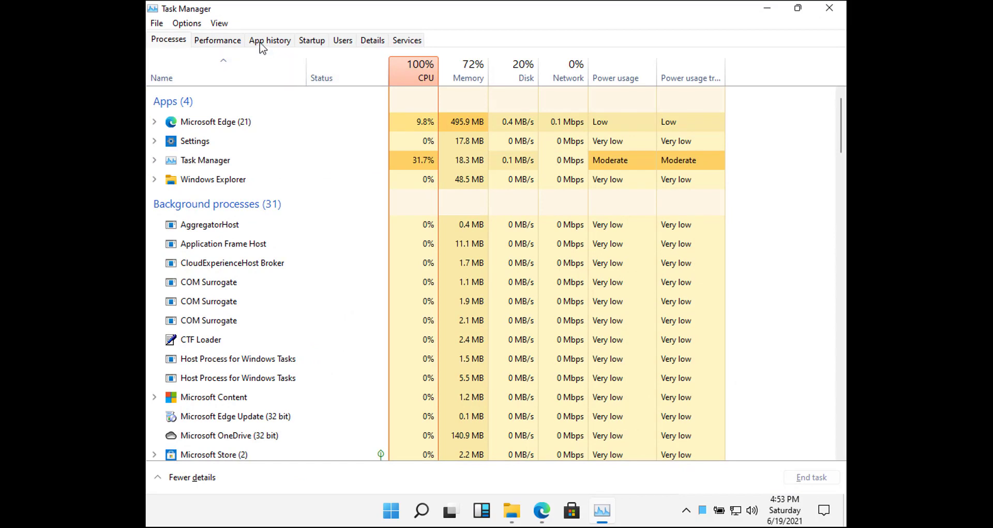
left_click(210, 41)
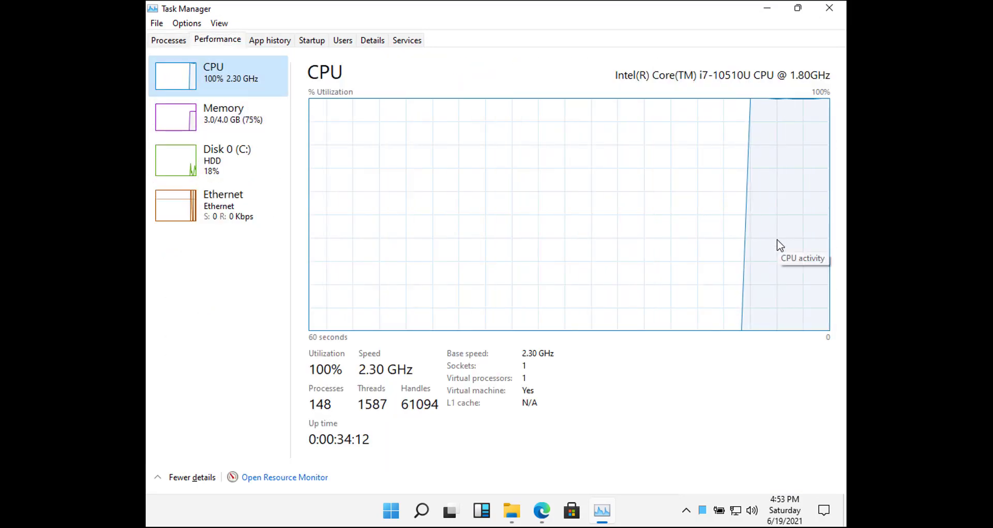
left_click(237, 129)
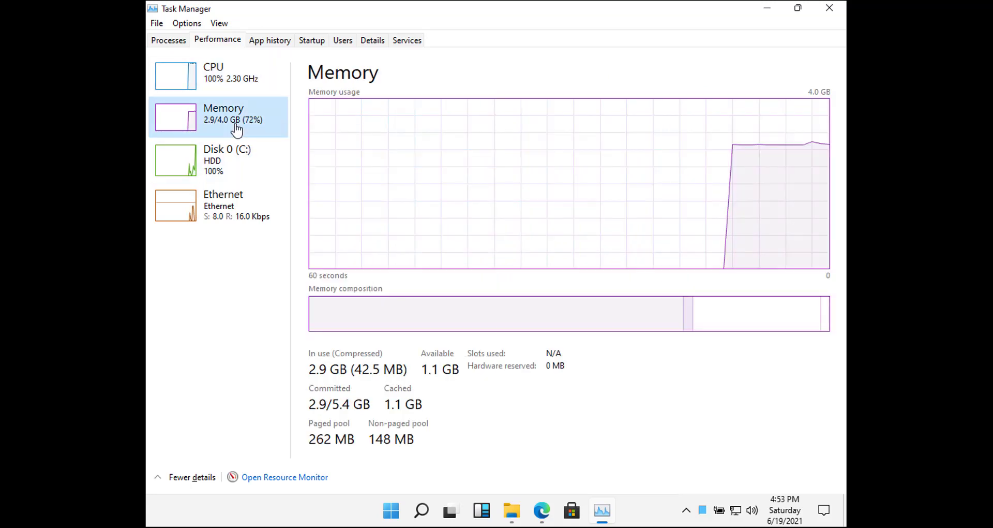
left_click(254, 170)
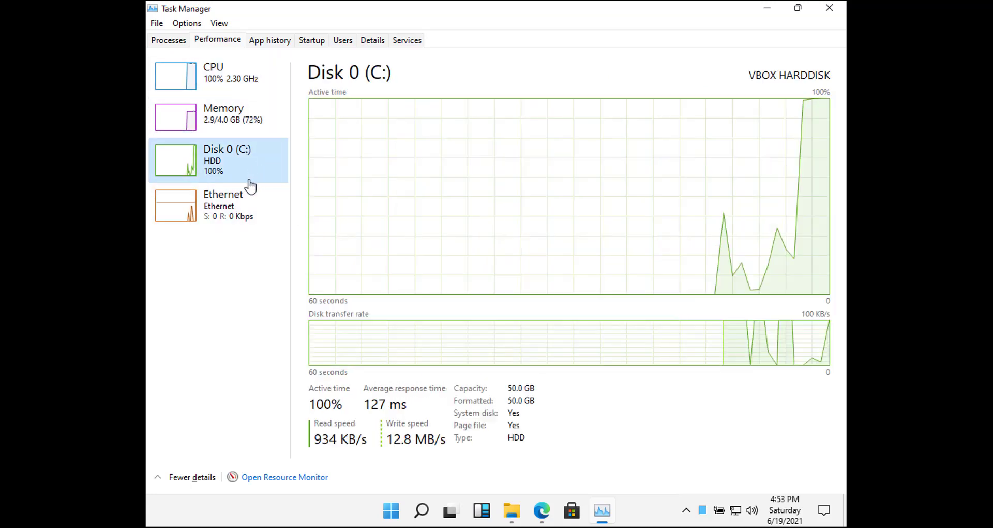
left_click(237, 205)
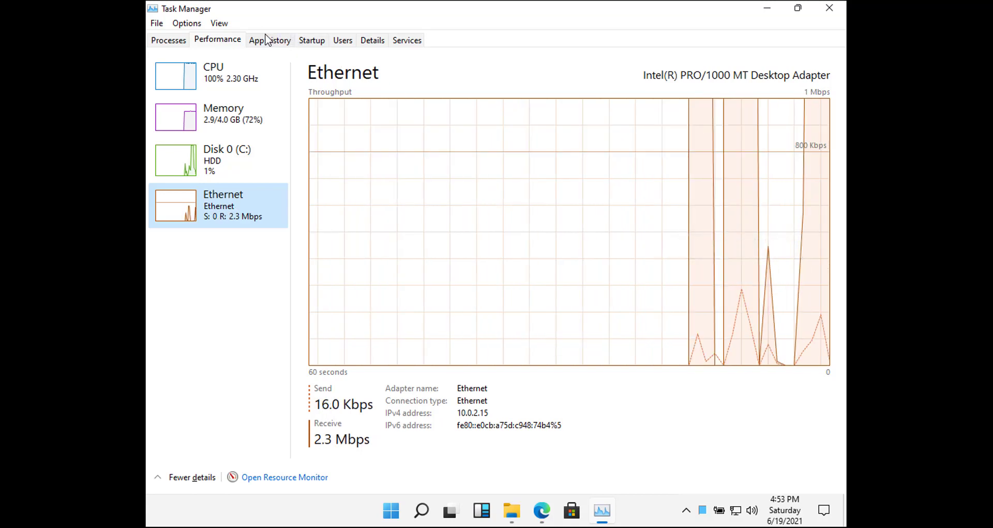
- Inspect the OneDrive, Windows Security and Windows Terminal startup entries, then the Edge process
left_click(316, 41)
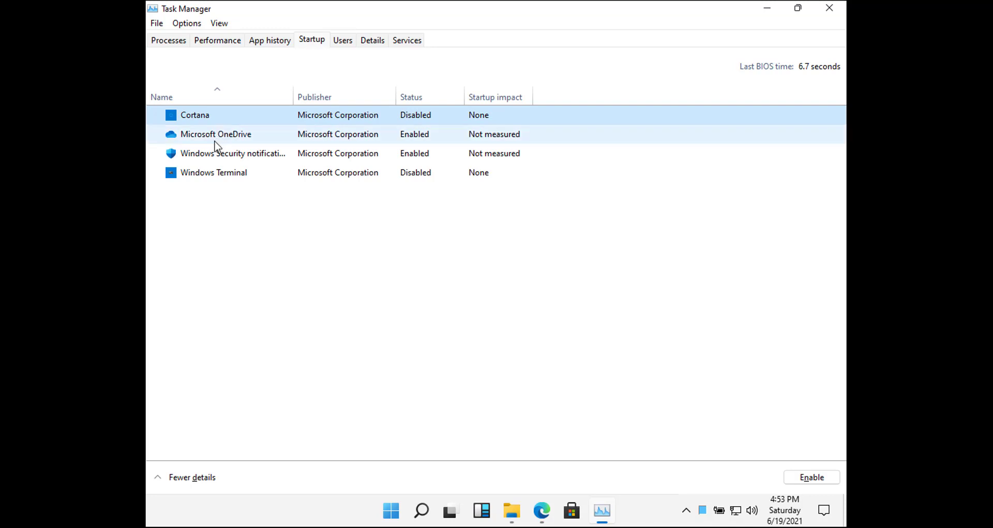
left_click(237, 135)
left_click(265, 161)
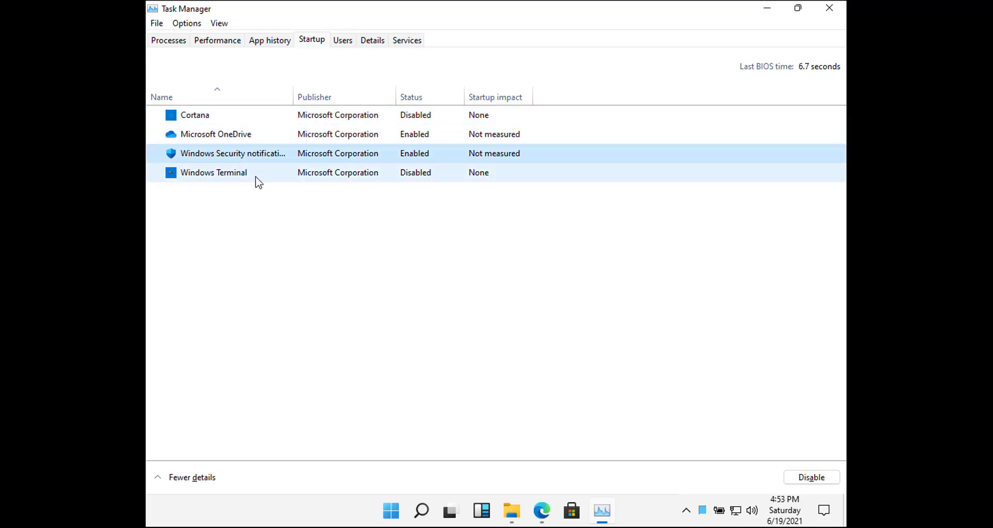
left_click(259, 177)
left_click(169, 41)
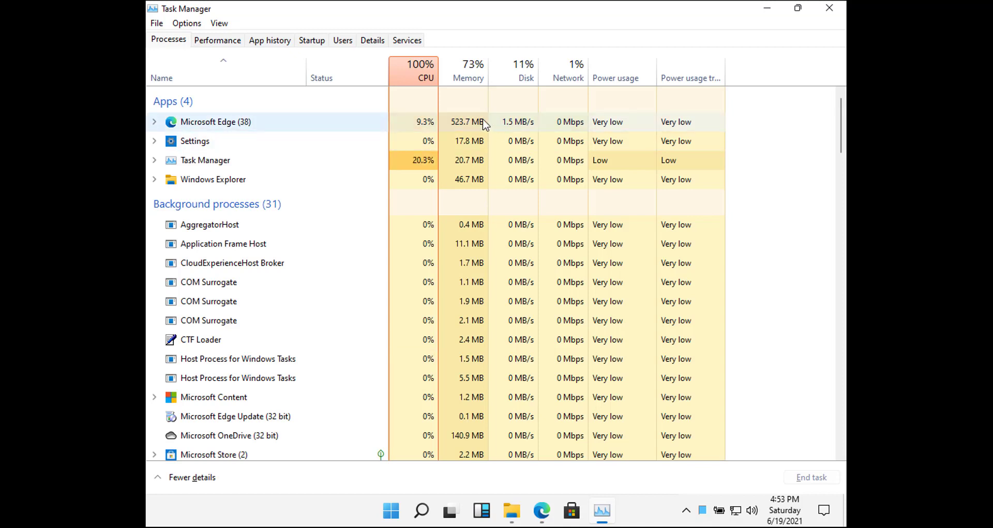
left_click(284, 125)
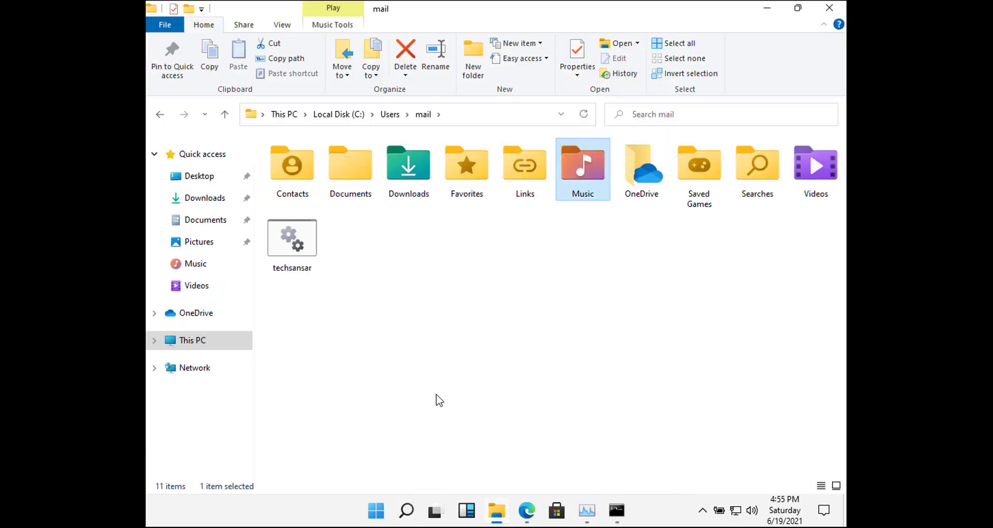
- Enlarge the user folder's icons and clear the Music folder selection
scroll(439, 401, "up", 4)
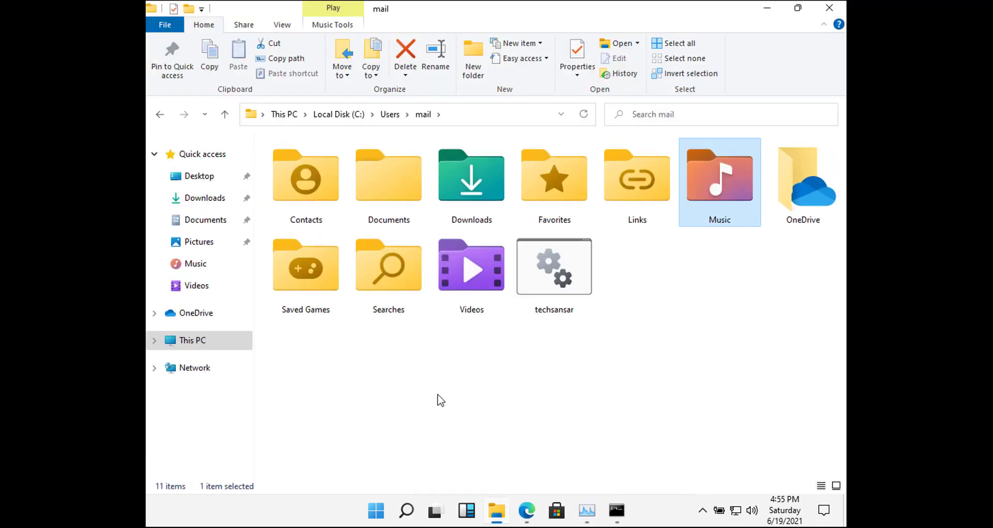
scroll(434, 399, "up", 1)
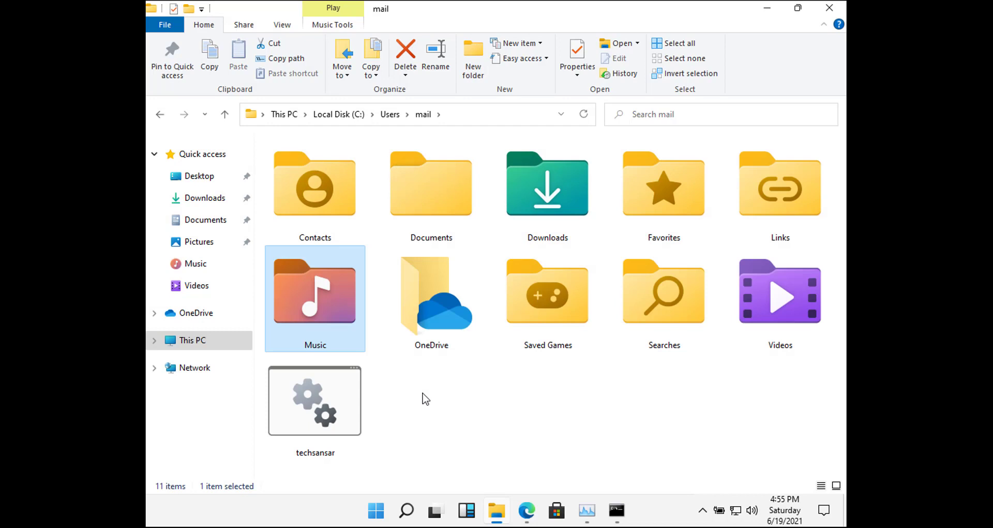
scroll(748, 405, "up", 1)
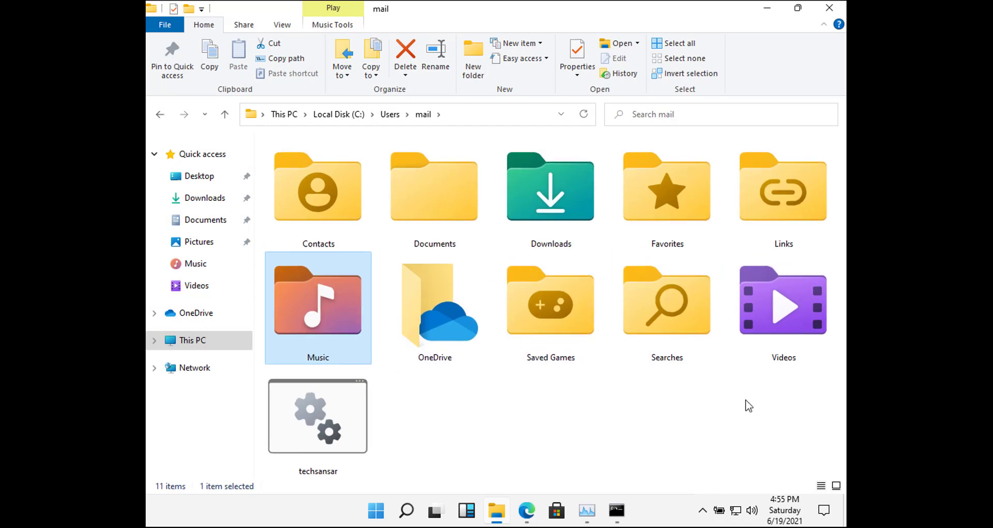
left_click(819, 417)
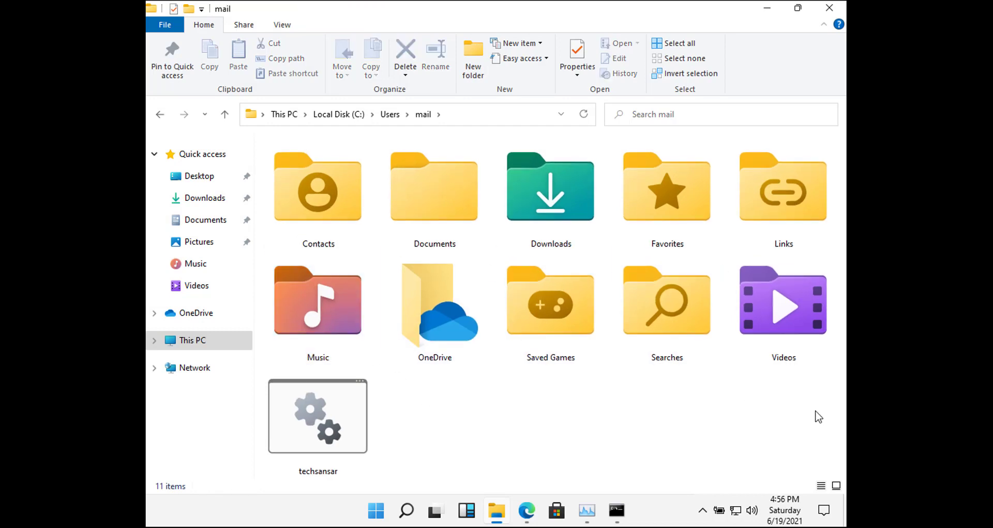
key("ctrl")
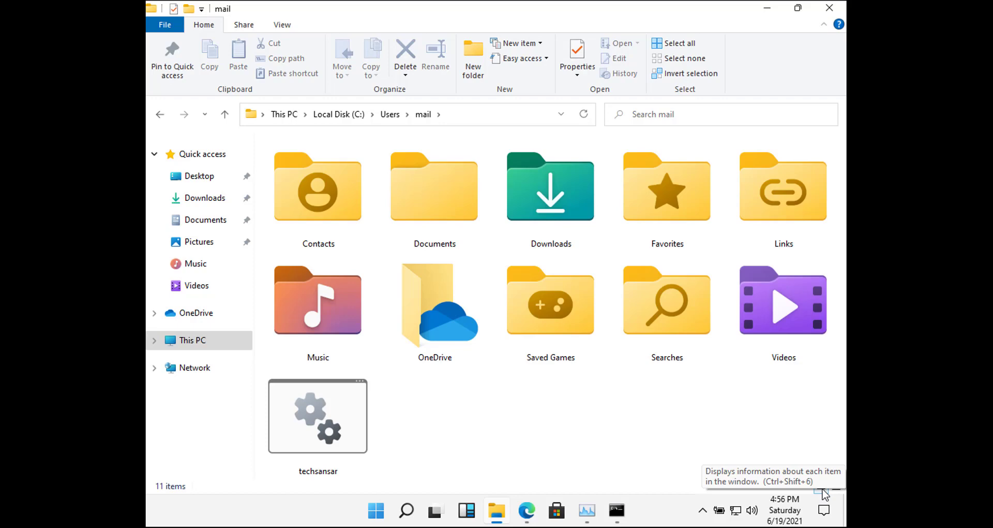
- Take a screenshot, decline the OneDrive screenshot offer, and go to This PC
key("Print")
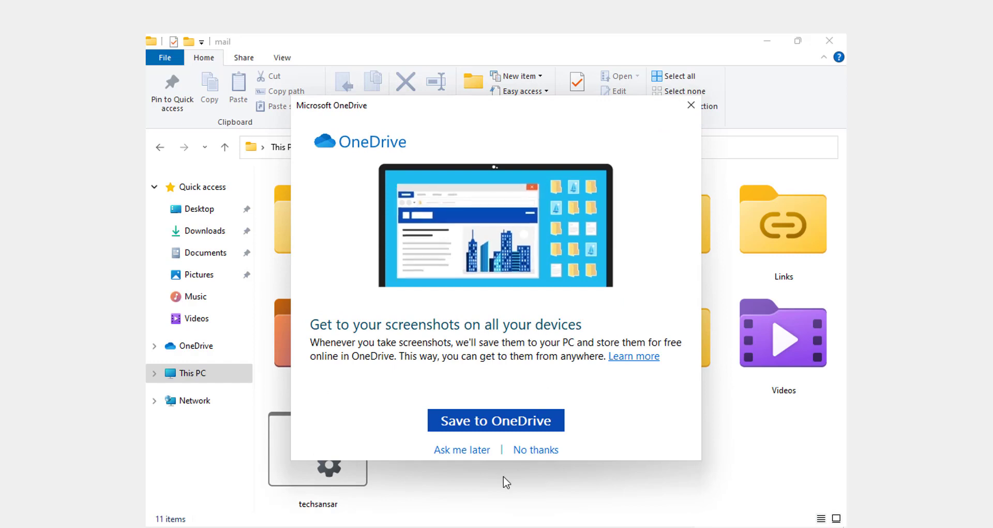
left_click(549, 452)
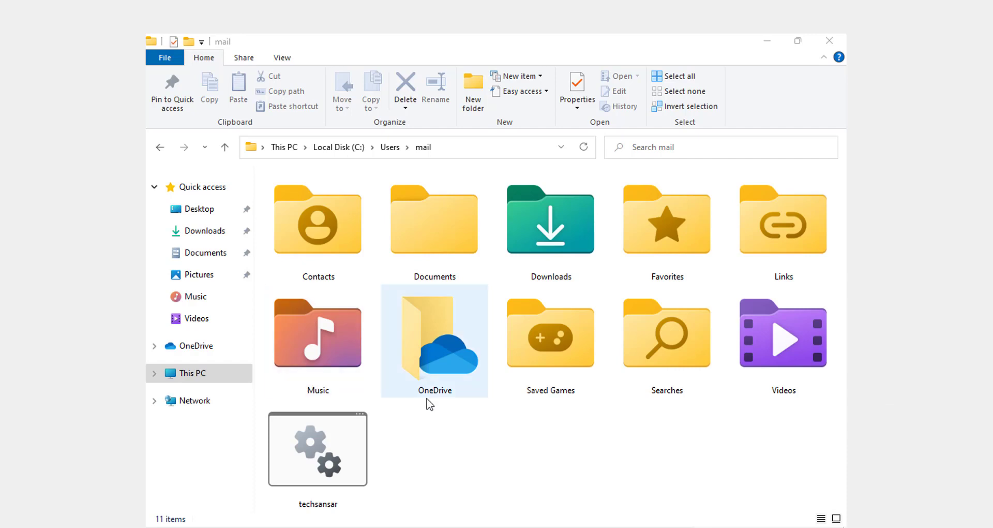
left_click(195, 375)
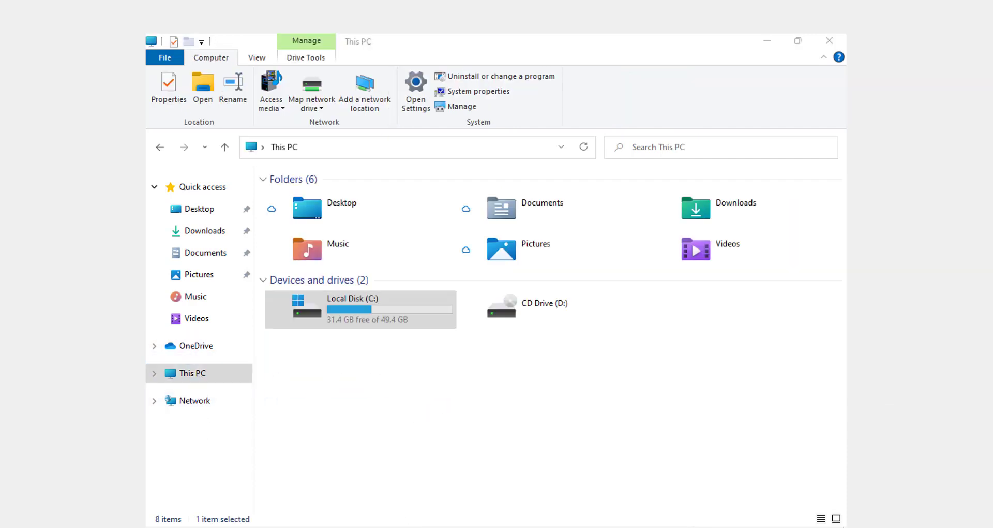
- Launch the Alarms & Clock app from the Start menu
key("super")
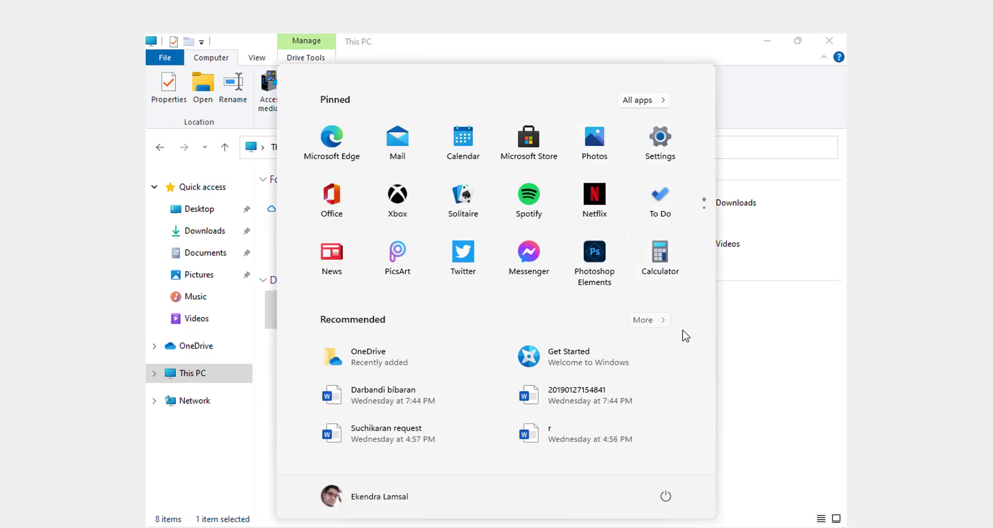
scroll(477, 191, "down", 1)
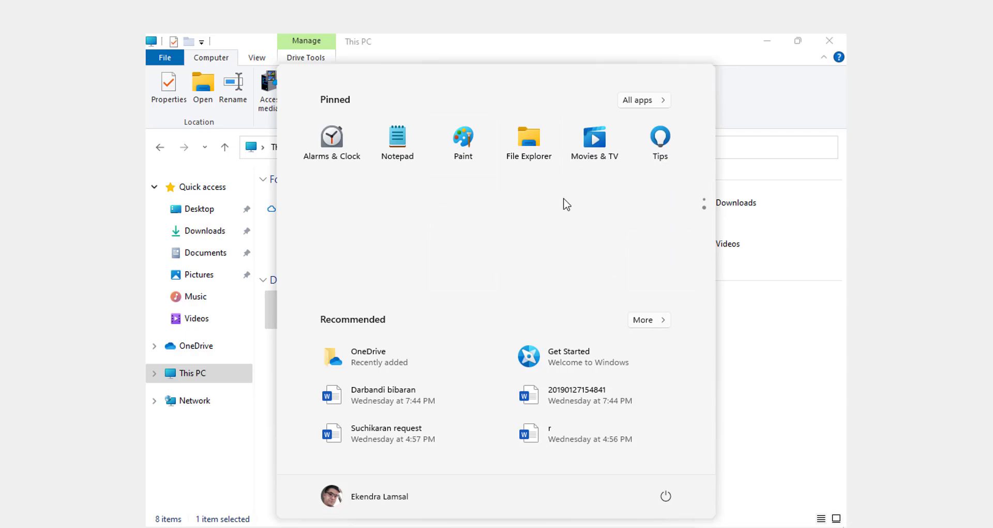
scroll(427, 241, "up", 1)
scroll(412, 240, "down", 1)
left_click(320, 143)
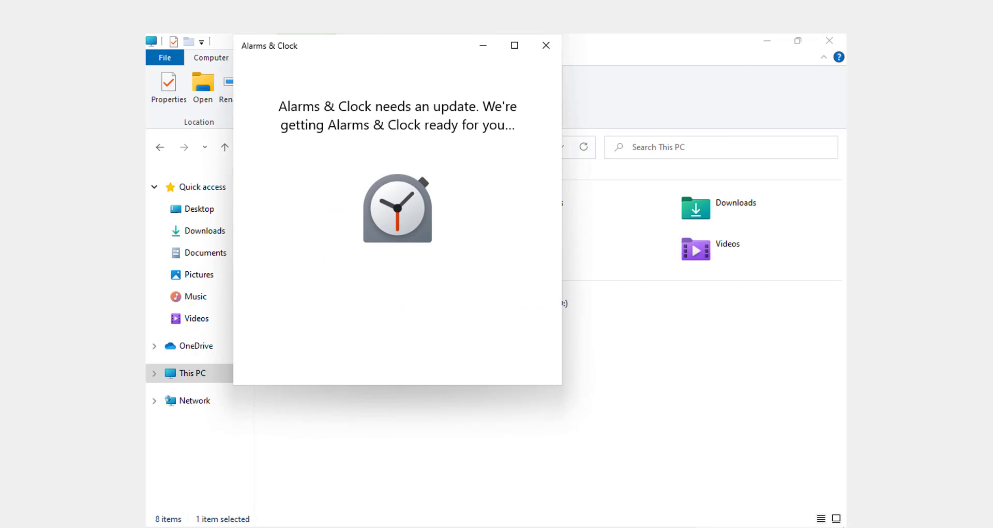
- Quit OneDrive from the hidden tray icons and close the Alarms & Clock update window
mouse_move(617, 526)
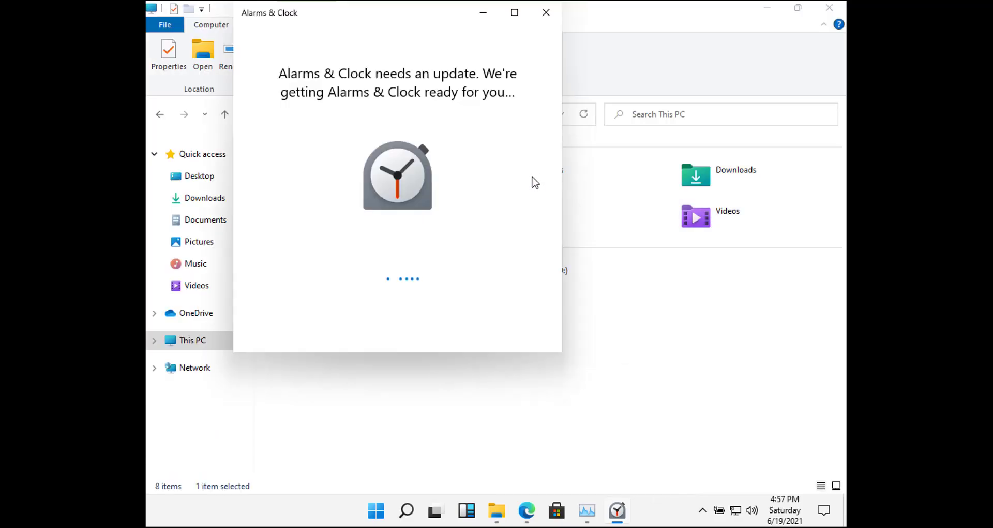
left_click(704, 511)
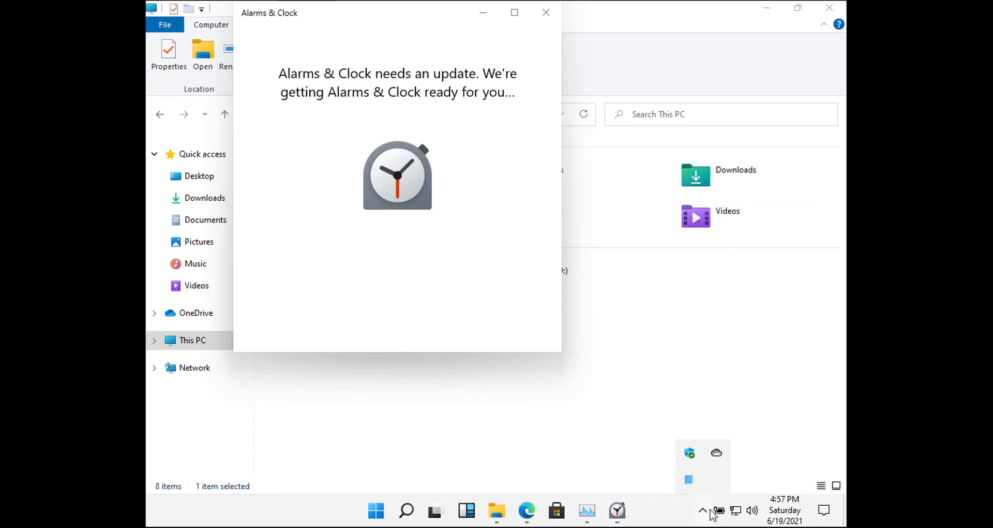
right_click(716, 453)
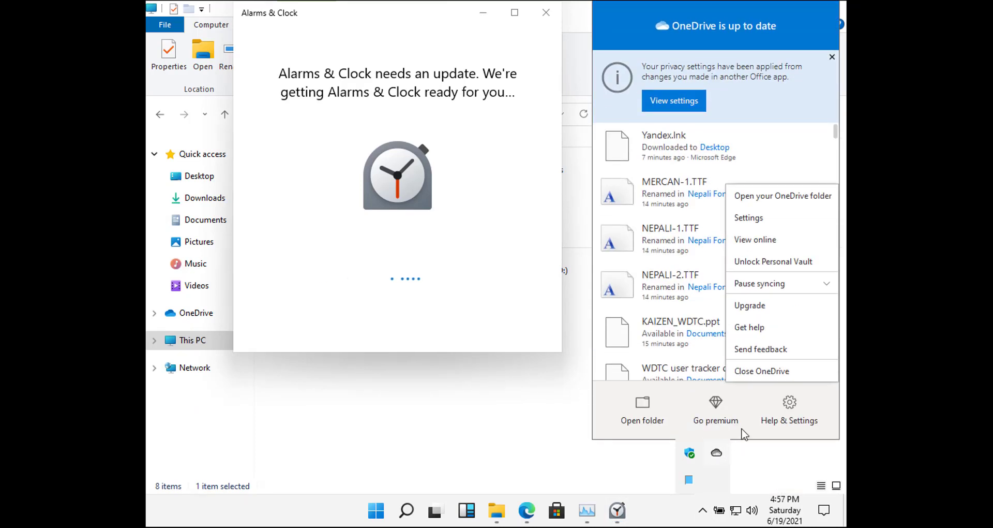
left_click(780, 372)
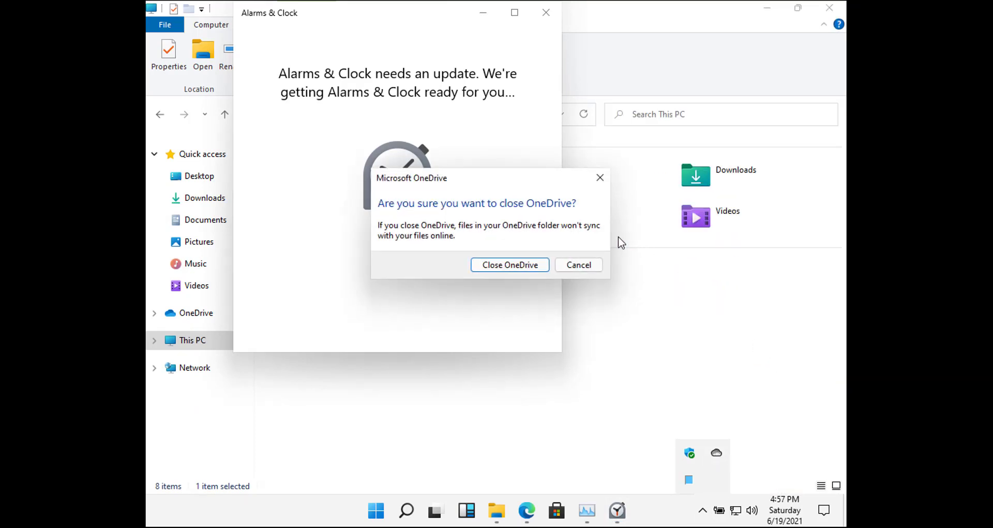
left_click(504, 266)
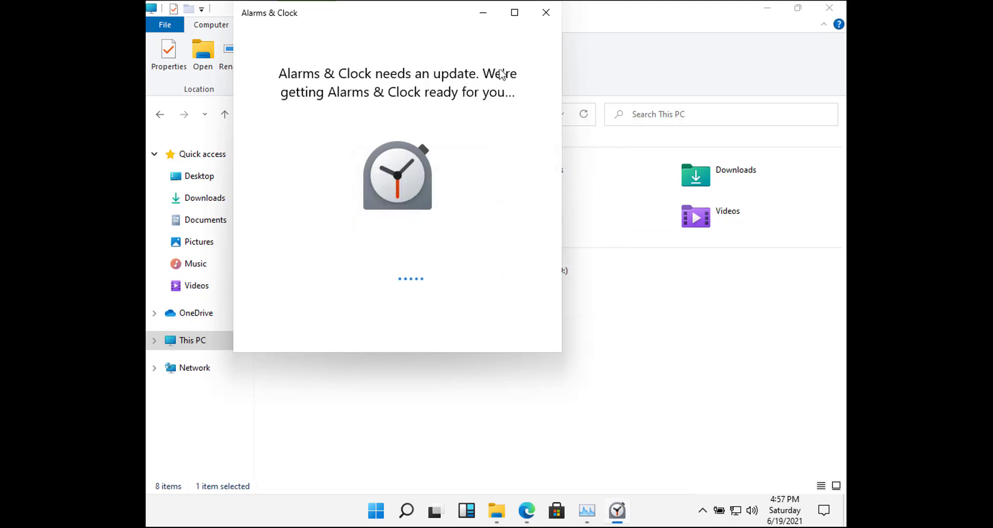
left_click(546, 14)
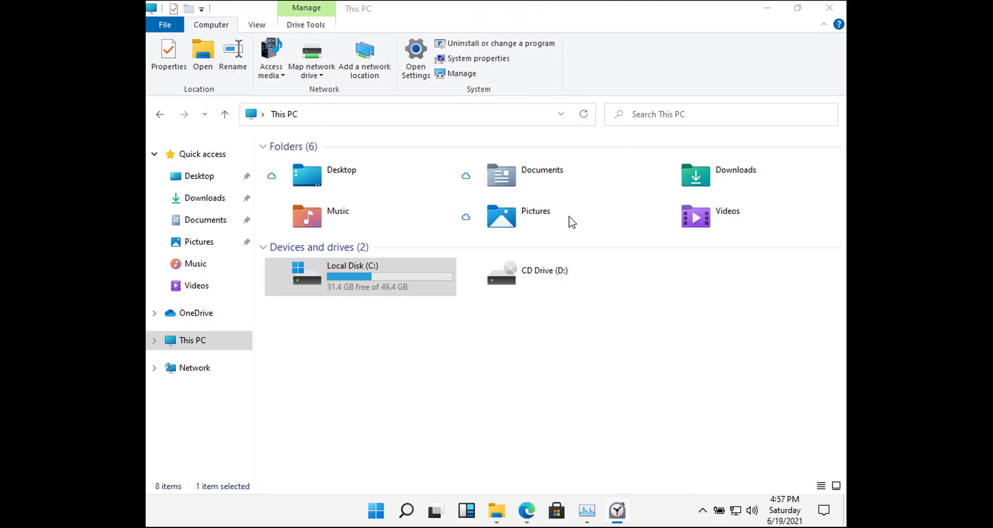
- Open and close Windows Settings, then restore File Explorer to a smaller window and close it
left_click(502, 401)
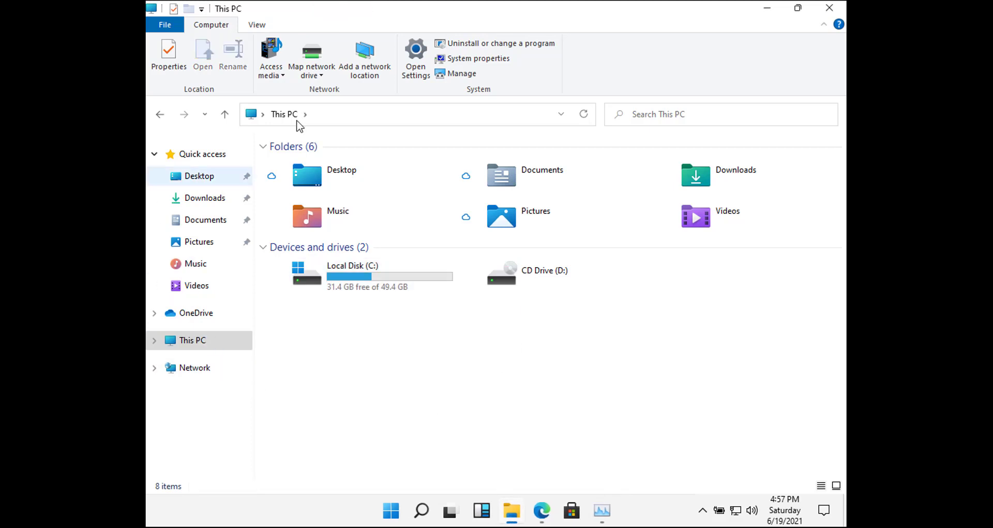
left_click(416, 56)
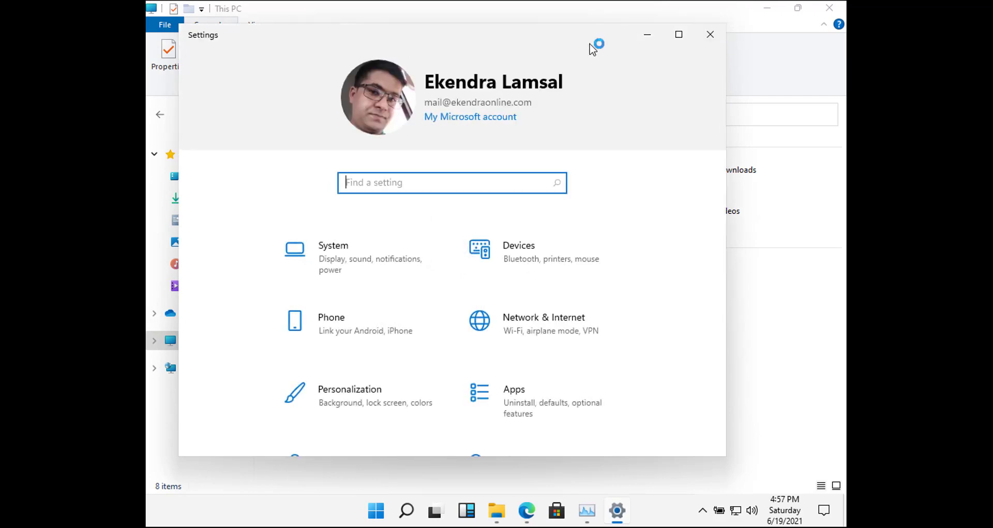
left_click(711, 35)
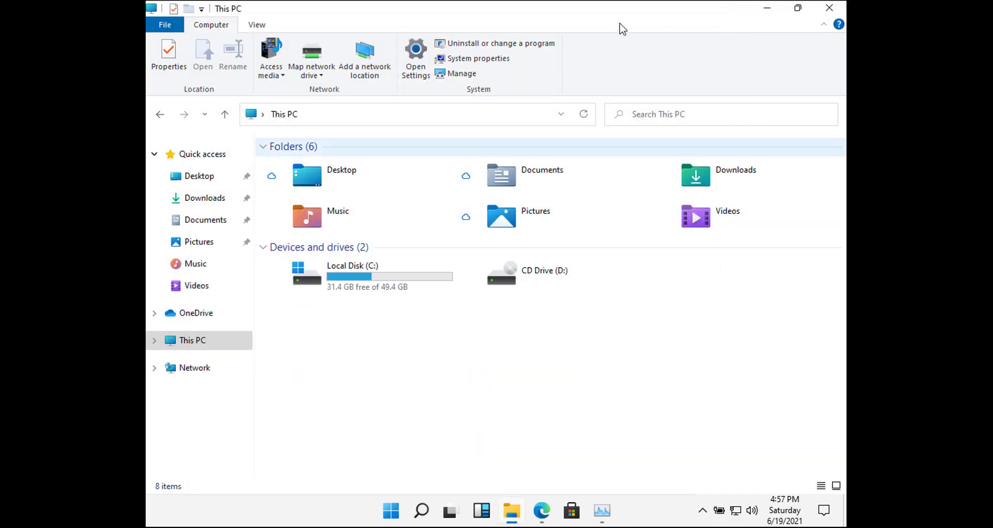
left_click_drag(614, 11, 554, 66)
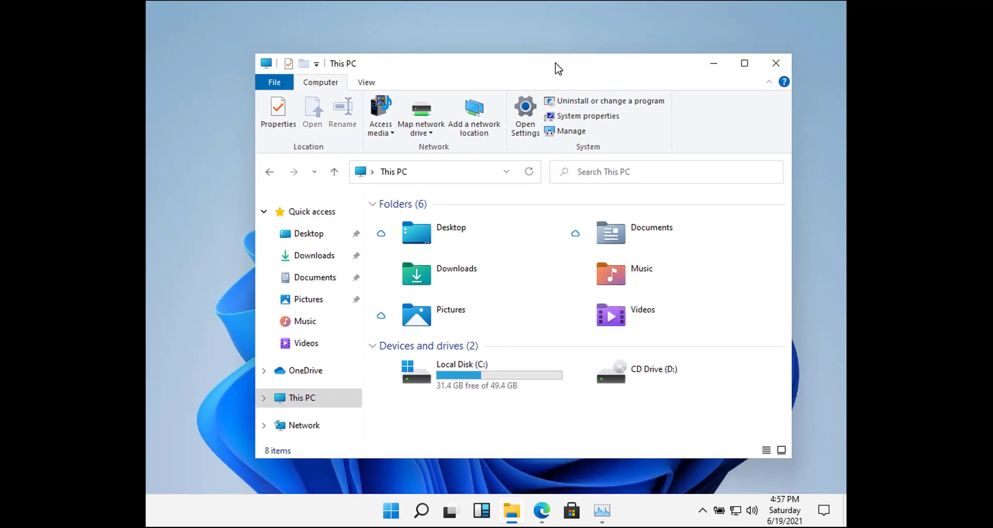
left_click(776, 64)
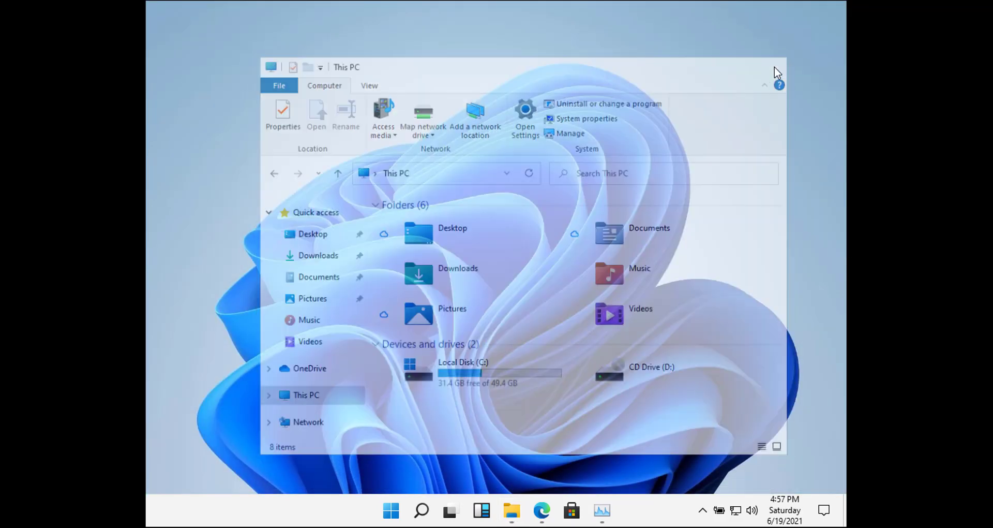
- Open Task Manager from the tray and close it, then open and close File Explorer
left_click(702, 510)
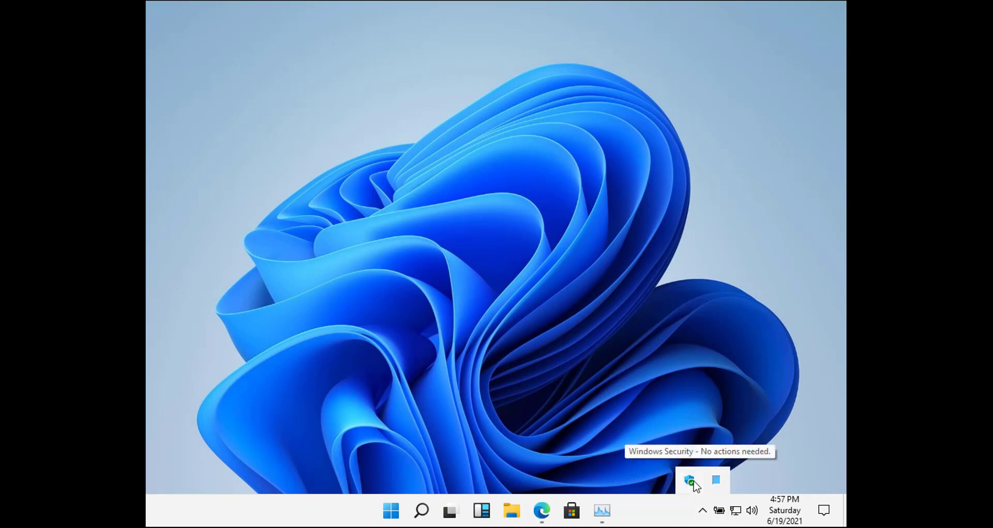
left_click(602, 511)
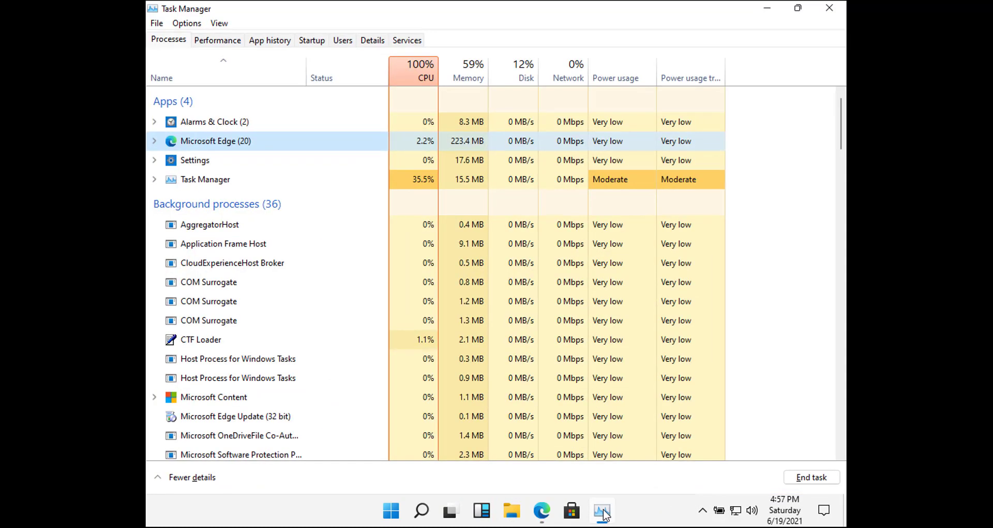
left_click(423, 182)
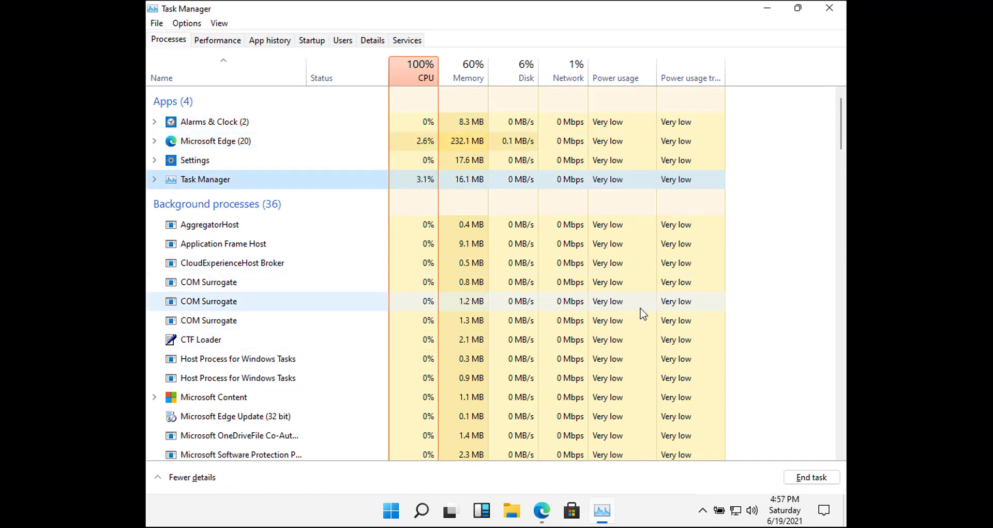
left_click(830, 8)
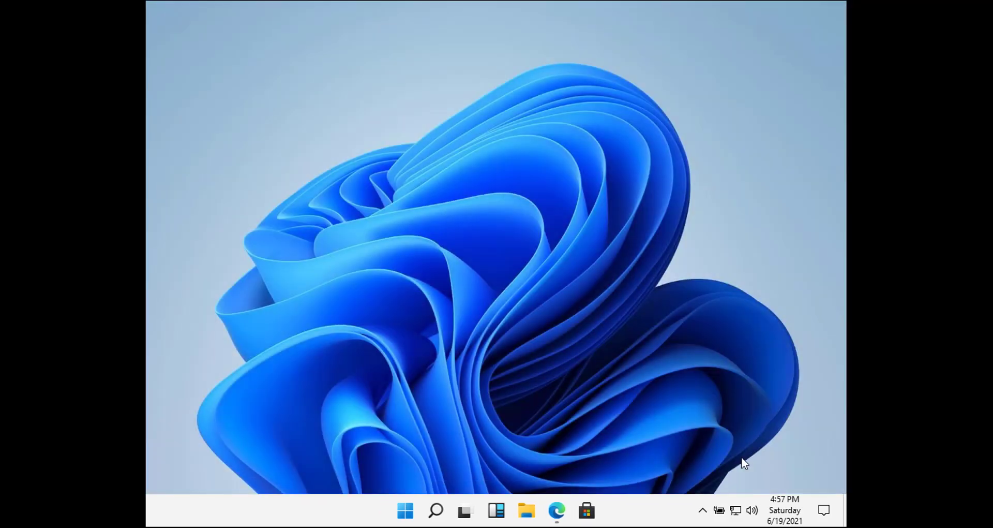
left_click(526, 512)
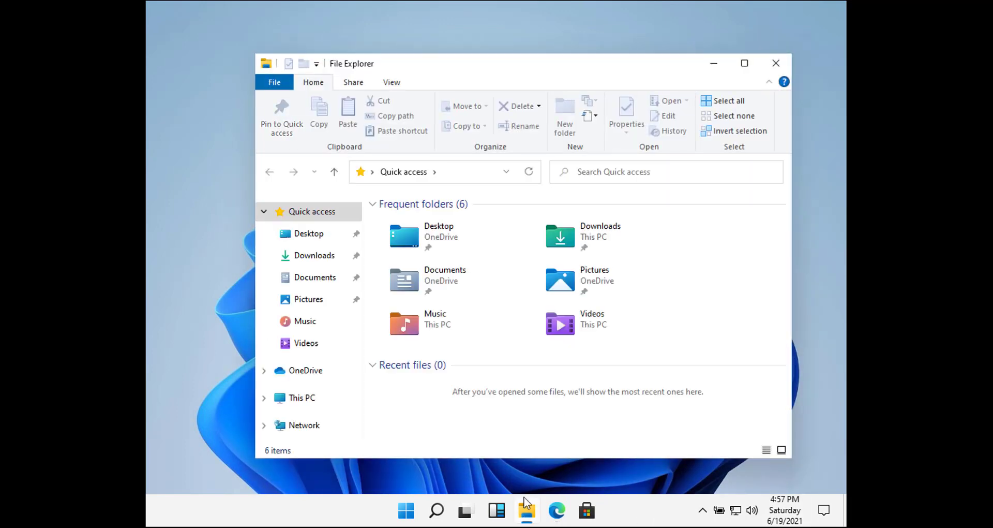
left_click(779, 63)
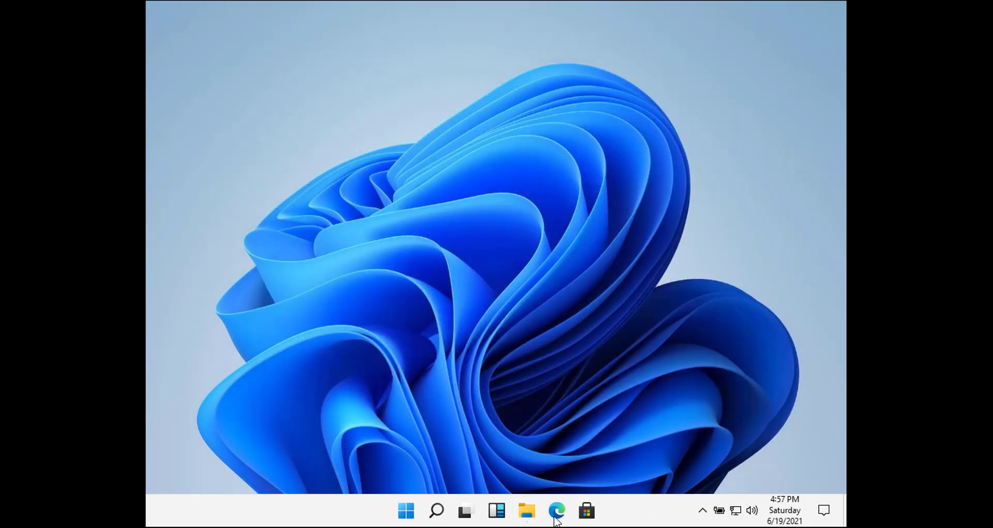
- View the Widgets board, check its taskbar shortcut options, reopen it, then switch to the Start menu
left_click(498, 515)
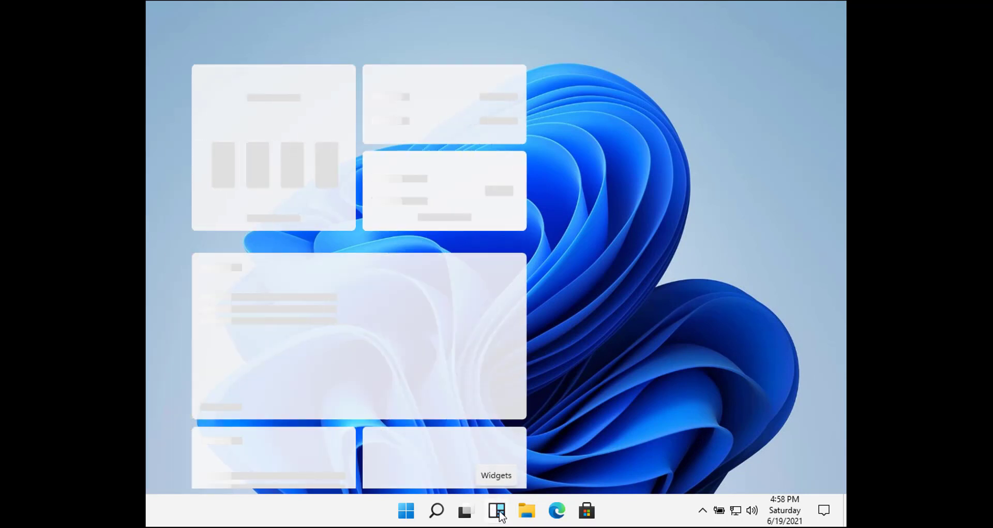
right_click(500, 512)
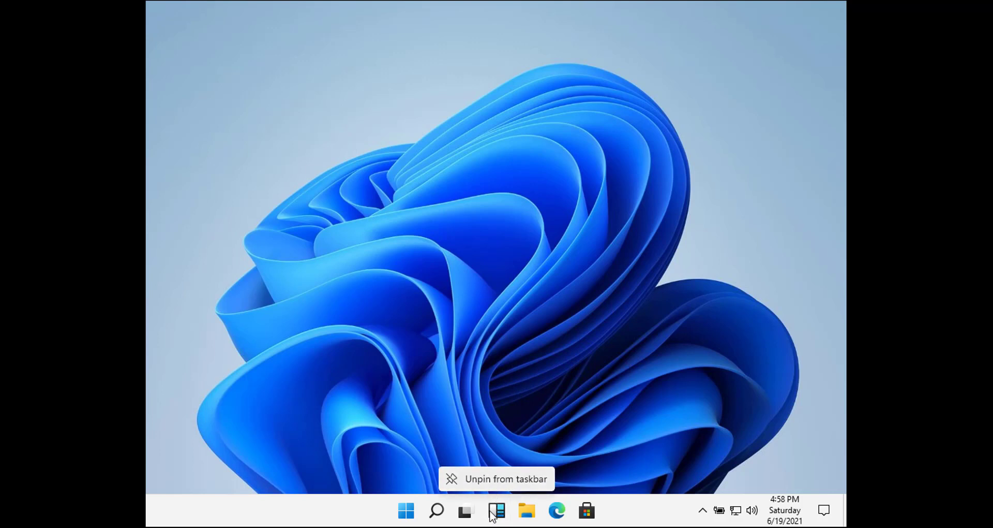
left_click(490, 514)
left_click(496, 513)
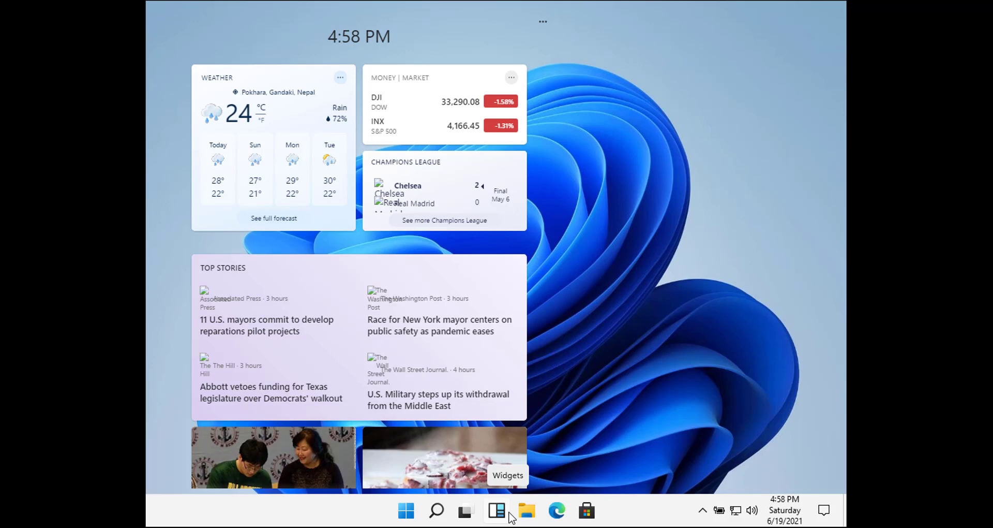
left_click(406, 512)
left_click(405, 513)
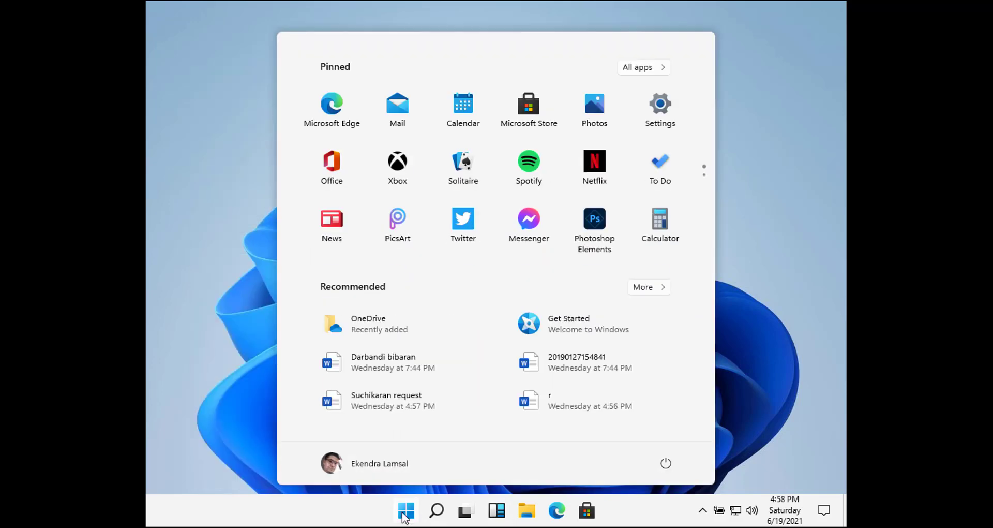
- Close Start, open and close Search and Widgets, and minimize a newly opened File Explorer
left_click(405, 514)
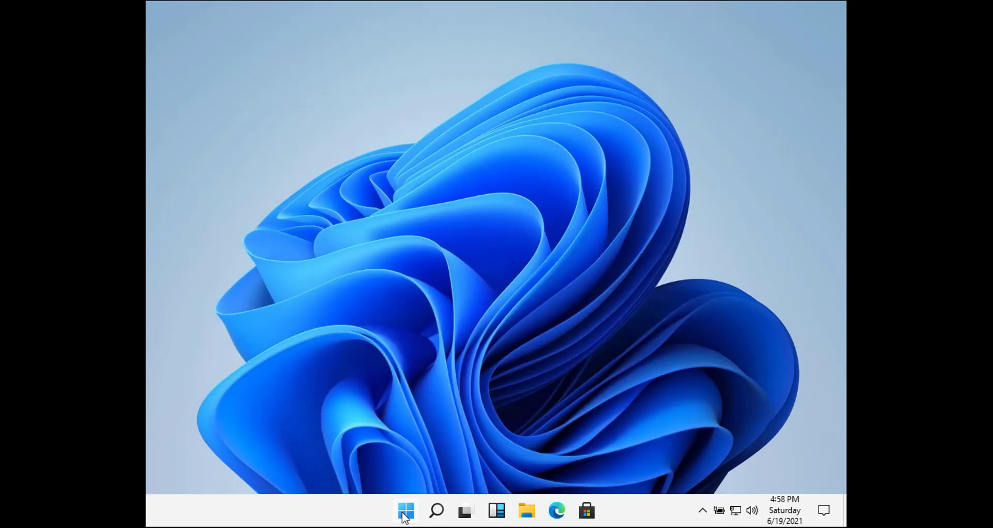
left_click(438, 512)
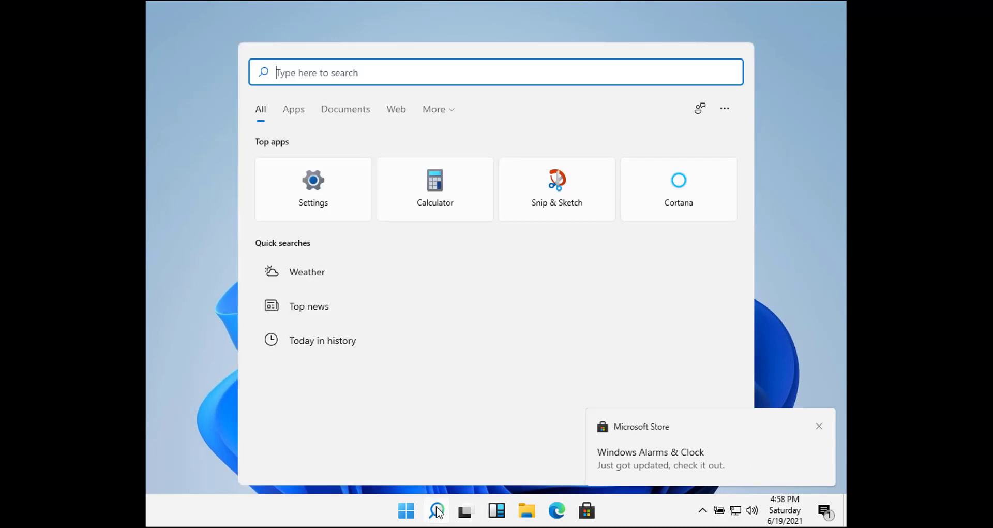
left_click(439, 512)
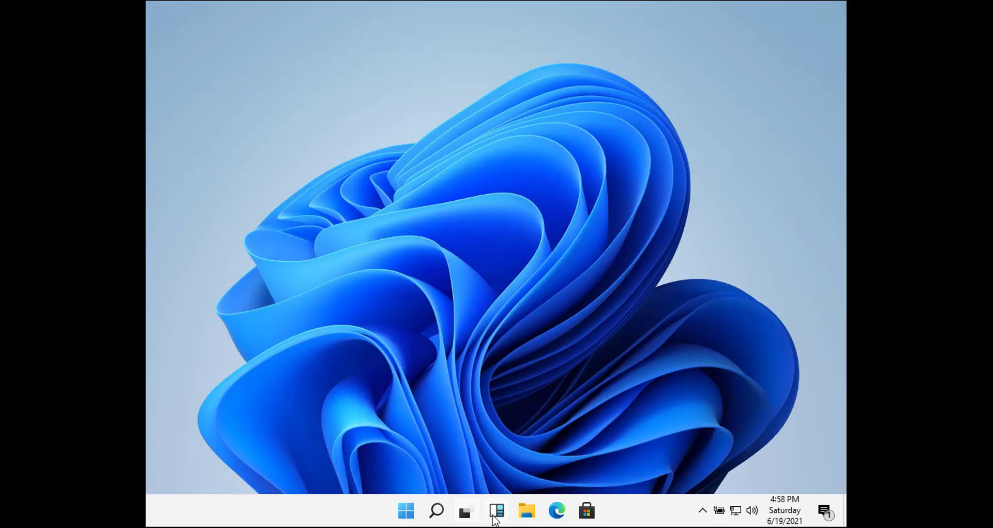
left_click(495, 513)
left_click(495, 518)
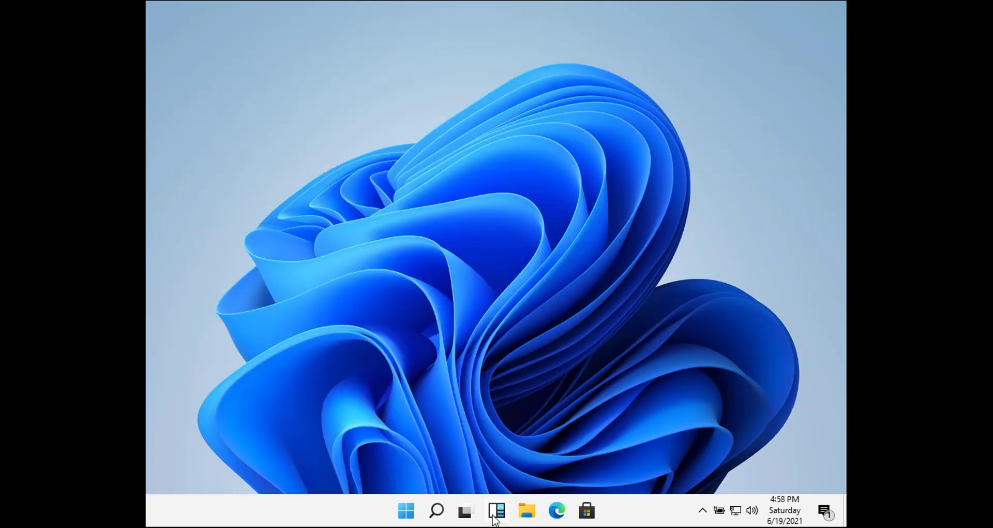
left_click(533, 519)
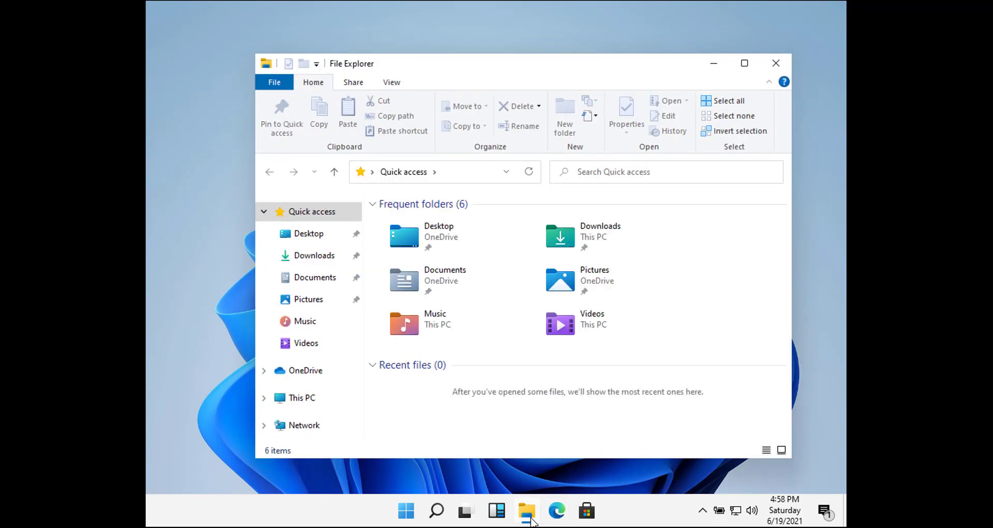
left_click(528, 515)
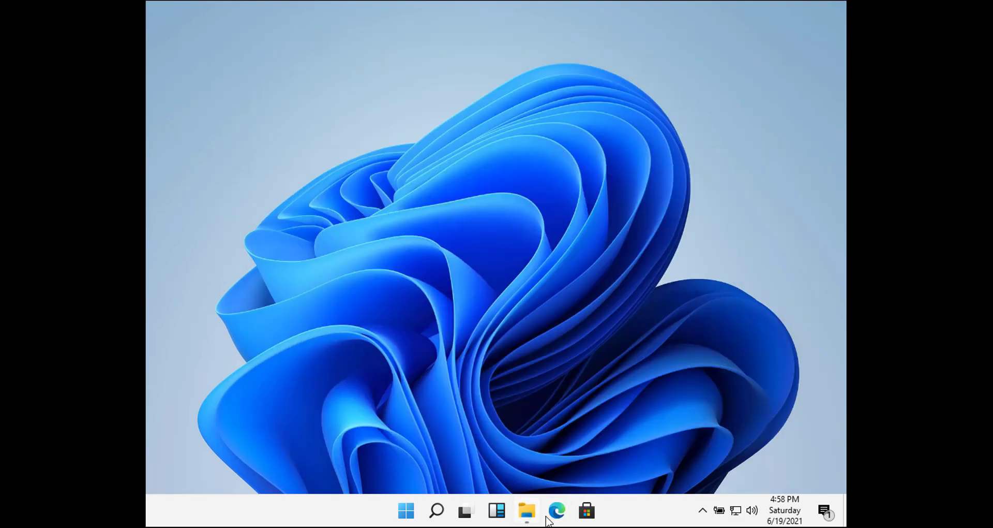
- In the notification center, dismiss the 'See what's next for Windows' notification and close the panel
left_click(802, 514)
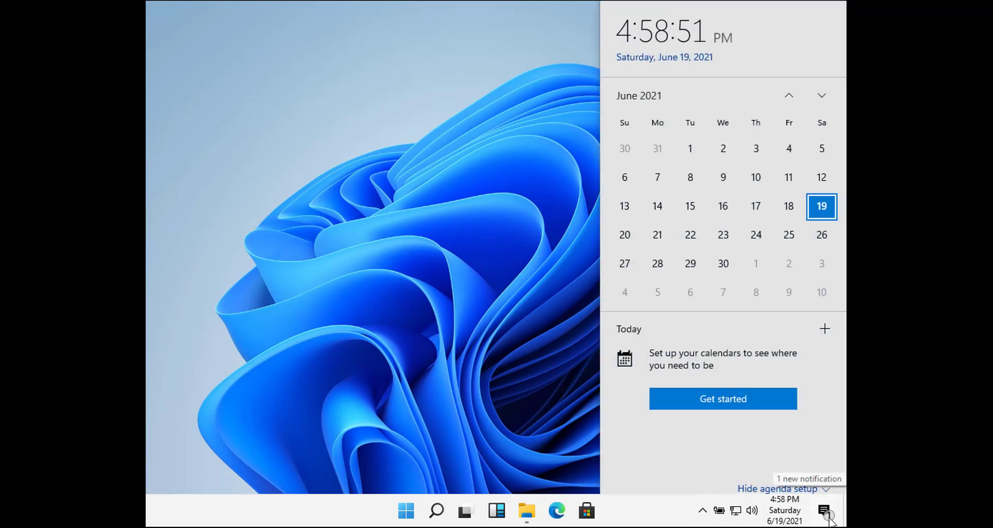
left_click(825, 514)
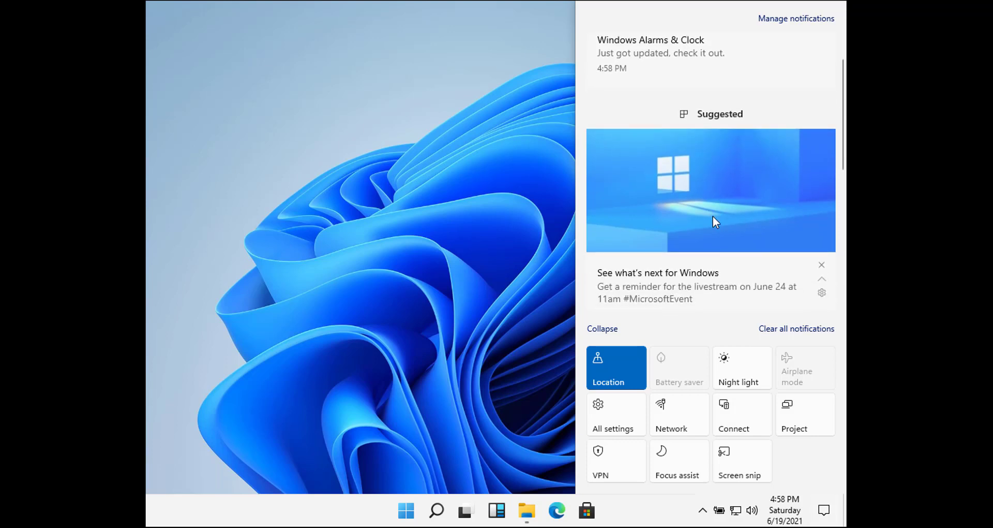
left_click(717, 200)
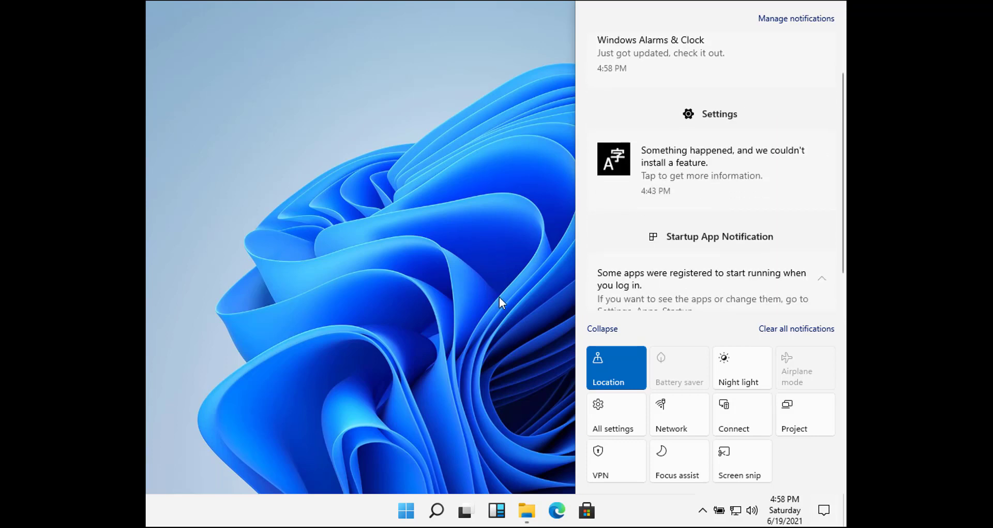
left_click(506, 383)
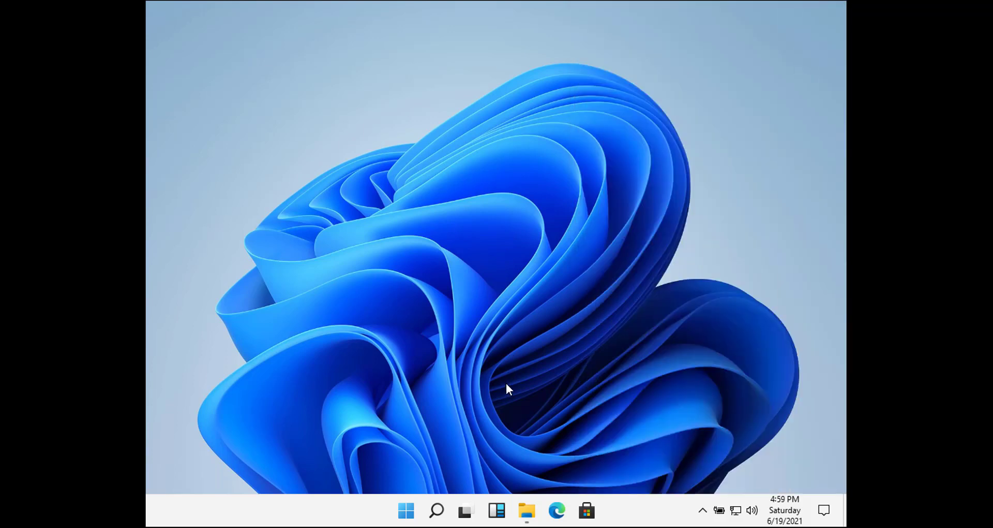
- Lock the Windows session, then sign back in with the PIN
key("super+l")
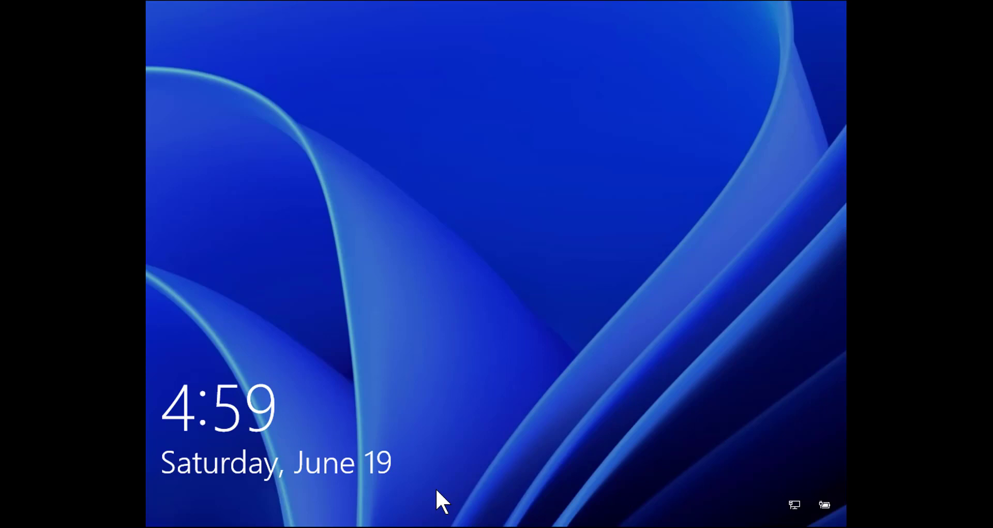
left_click(440, 480)
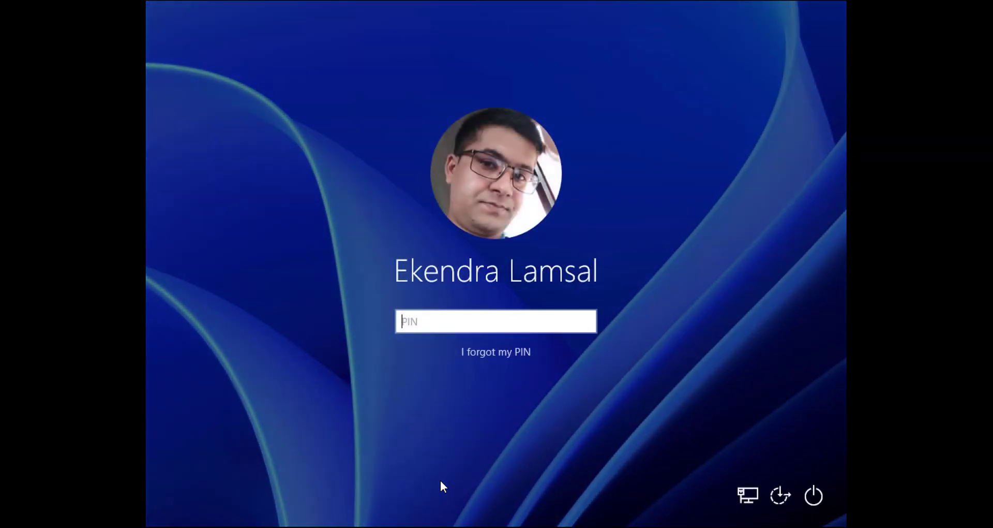
type("*****")
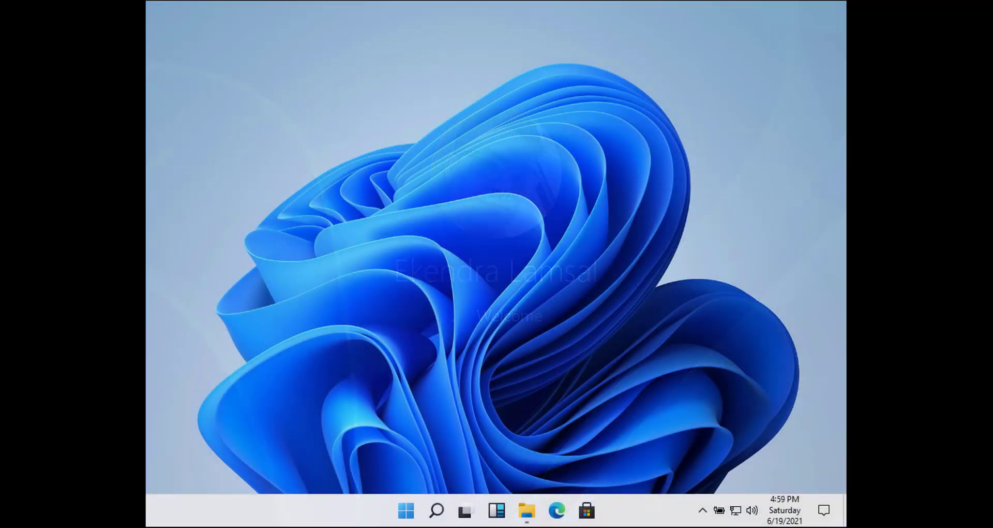
- Bring up File Explorer at Quick access, show the hidden tray icons, and open the Start menu
mouse_move(527, 523)
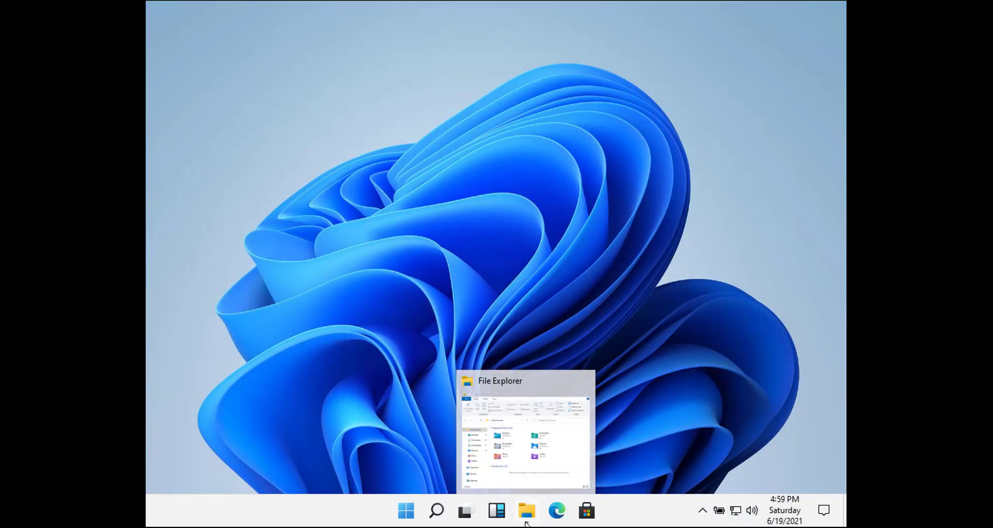
left_click(538, 464)
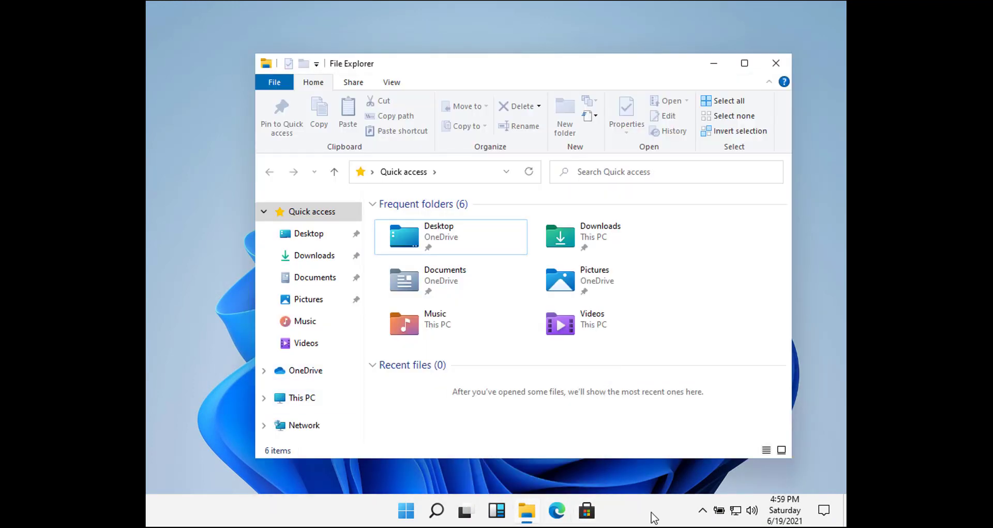
left_click(703, 513)
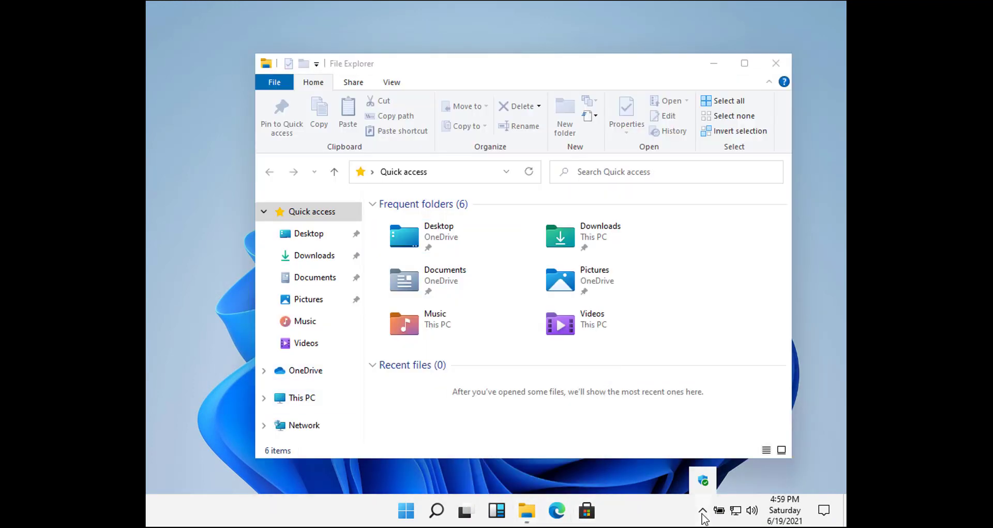
left_click(406, 511)
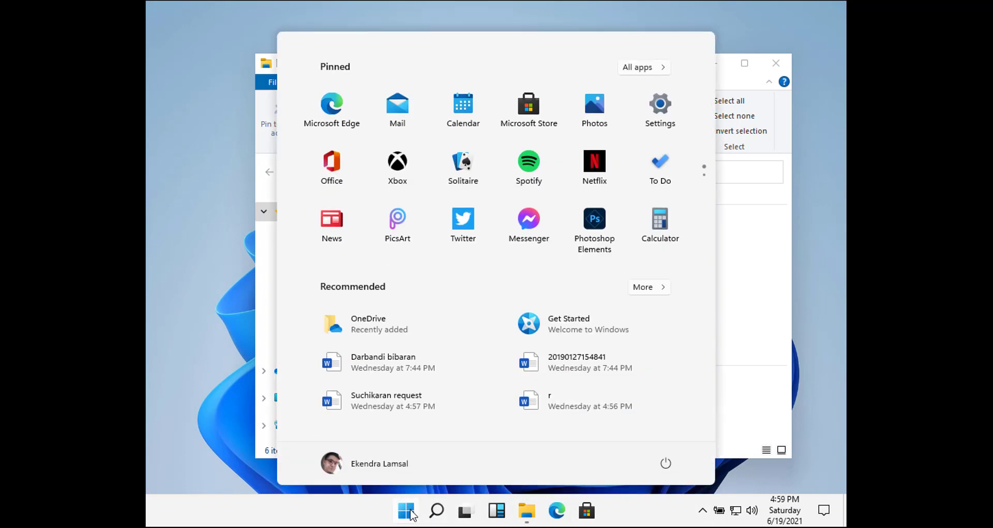
- Launch Get Started maximized and step through its tour pages
left_click(594, 330)
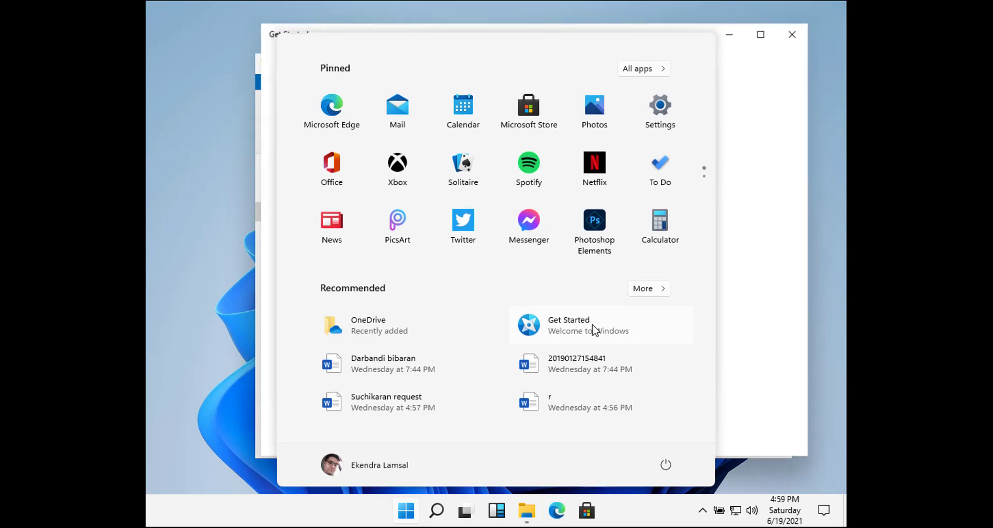
left_click(761, 34)
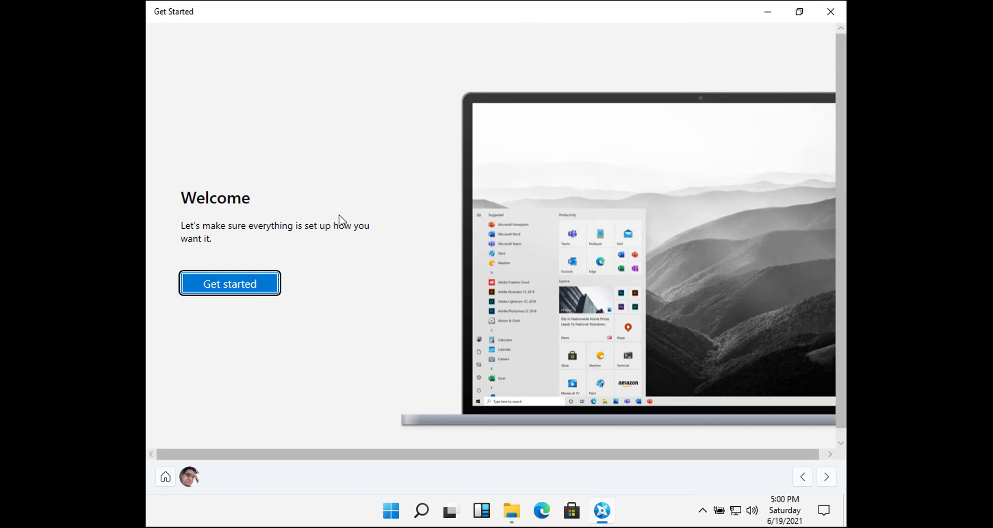
left_click(238, 286)
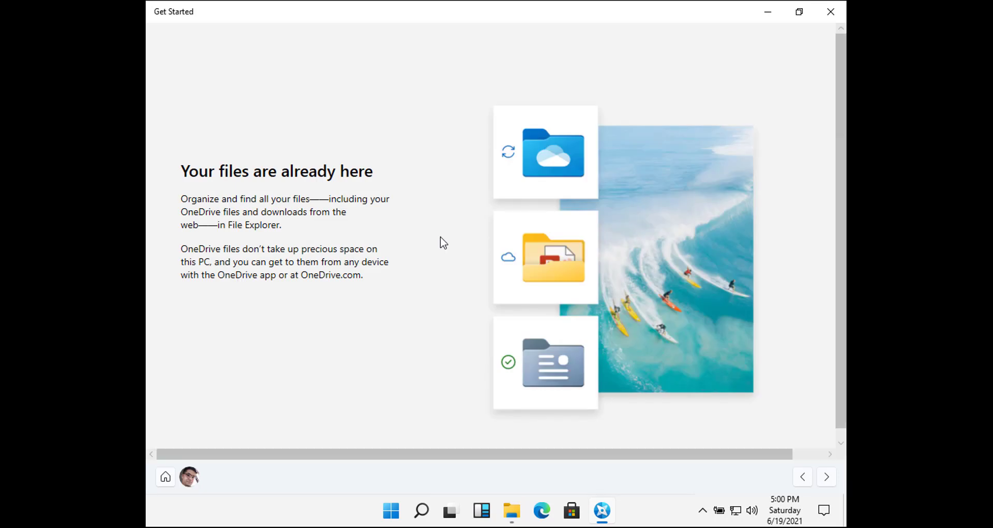
scroll(786, 429, "down", 1)
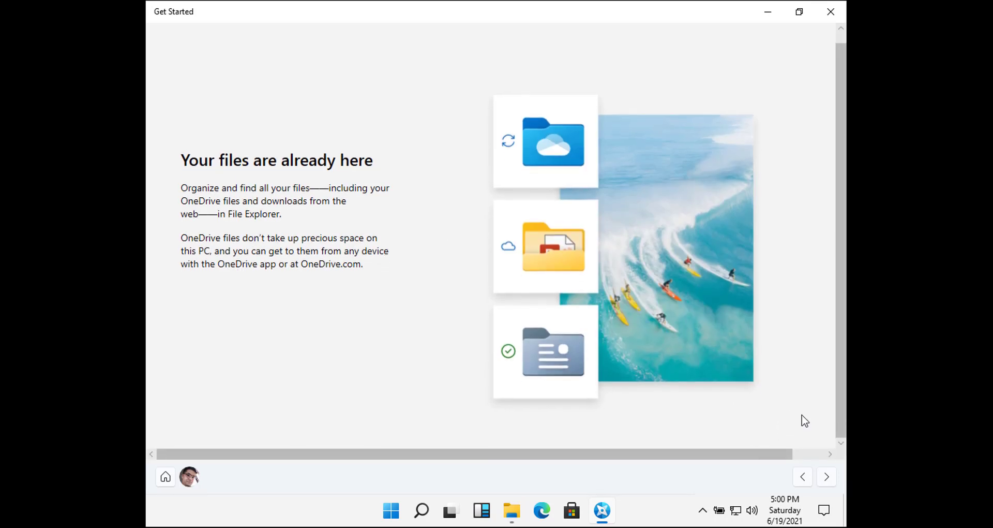
left_click(831, 480)
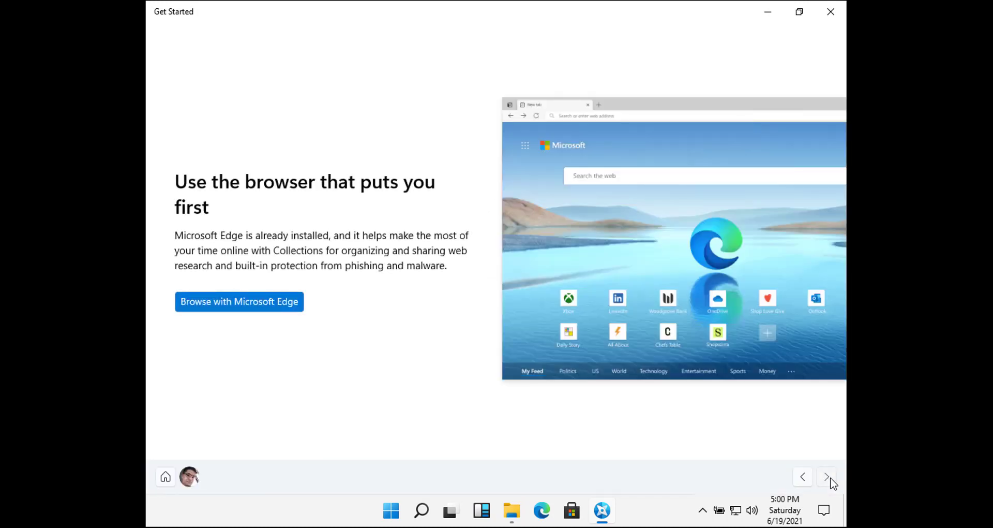
left_click(831, 479)
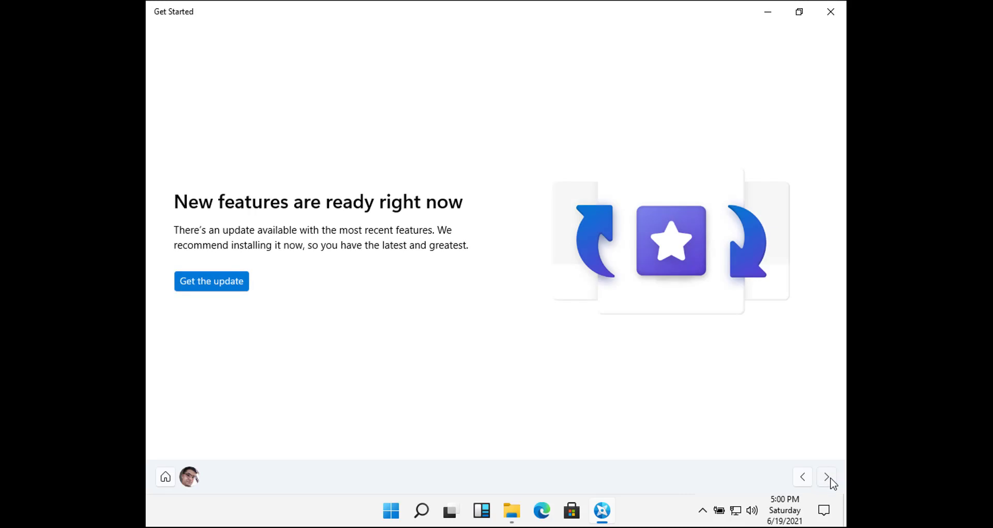
- Get the update, run Check for updates in Windows Update, then return to Get Started
left_click(235, 285)
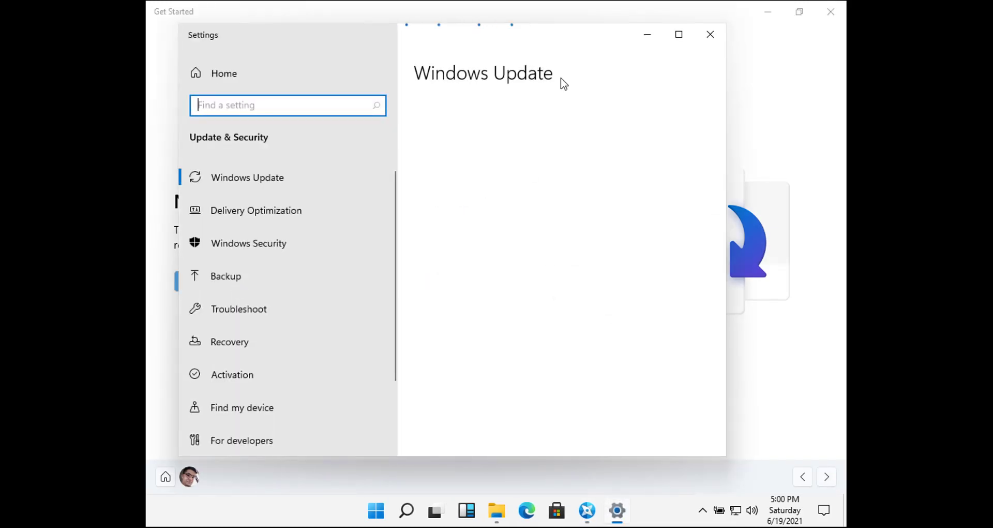
left_click(470, 158)
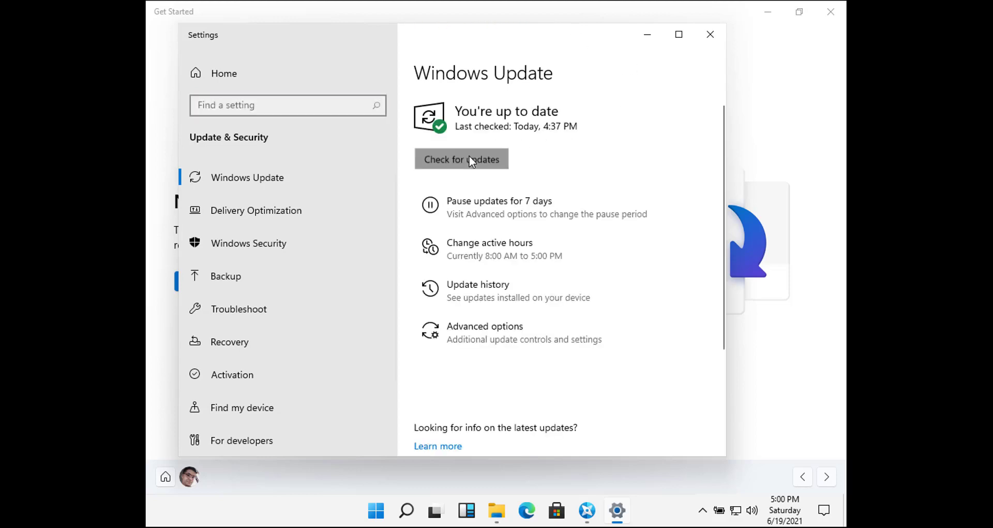
left_click(827, 477)
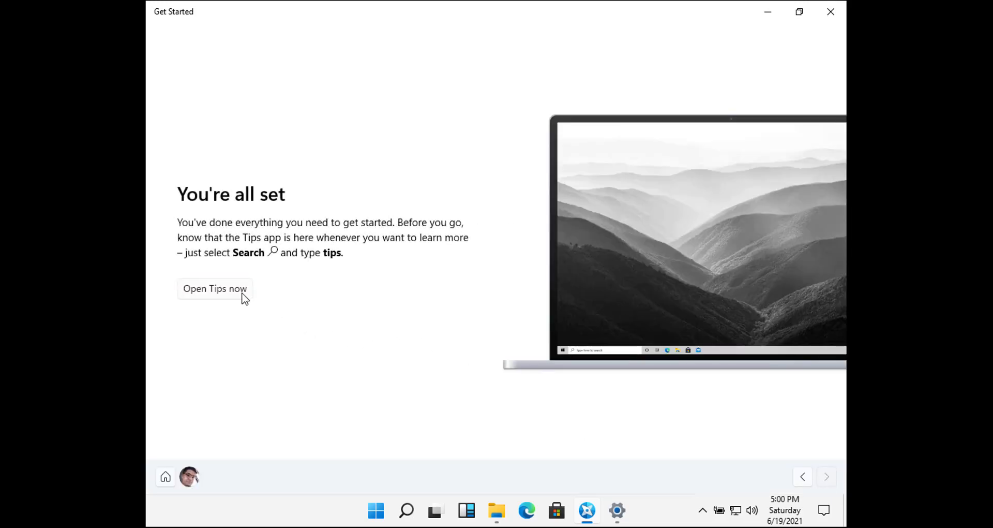
- Open the Tips app, then return Get Started to its welcome page
left_click(243, 298)
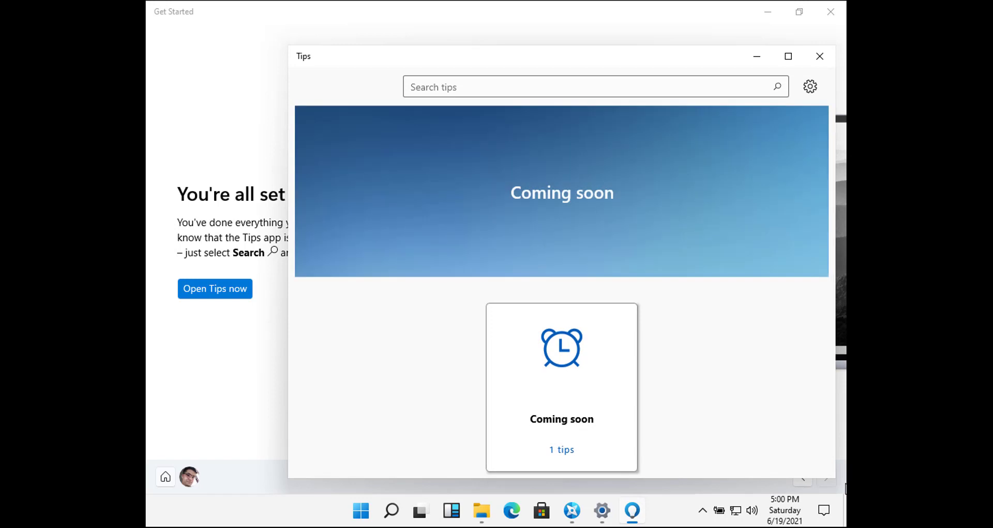
left_click(845, 488)
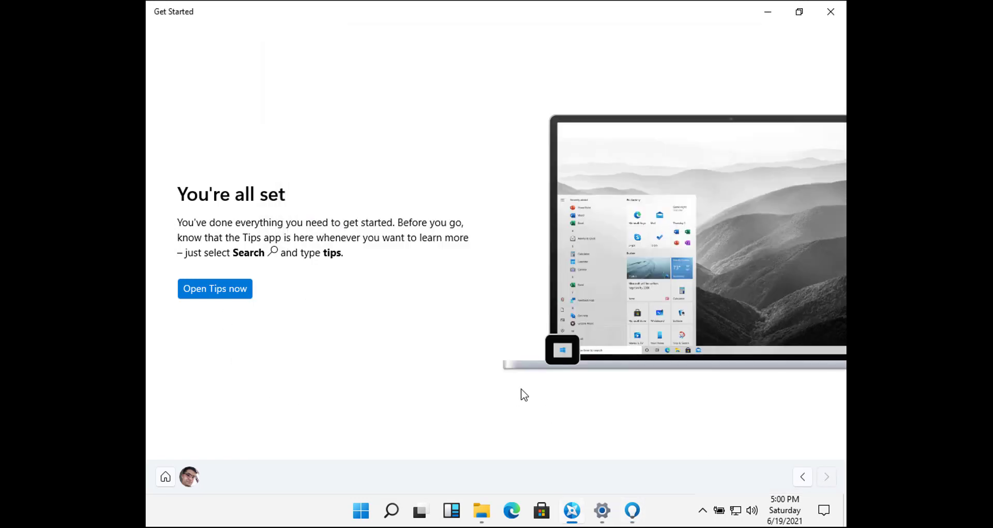
left_click(165, 477)
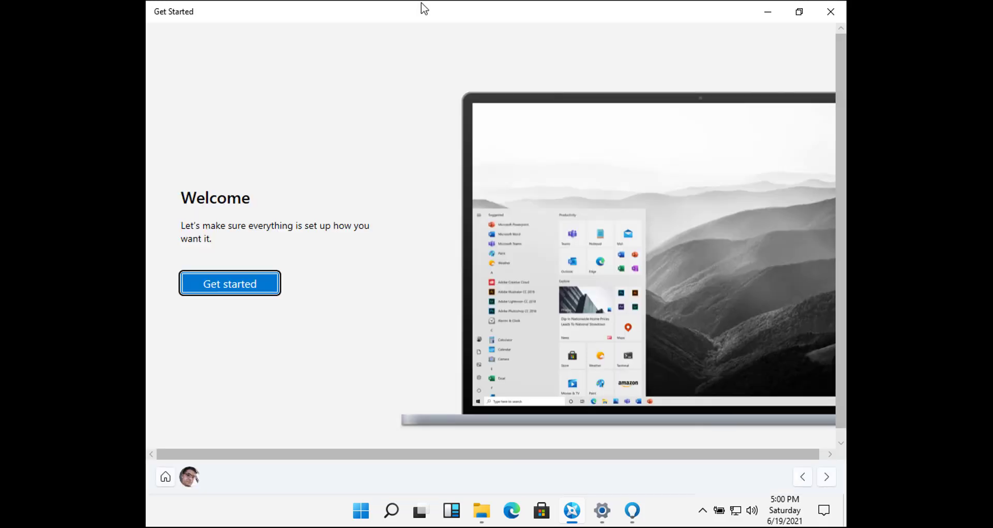
- Close Get Started, Tips, Settings and File Explorer
mouse_move(798, 24)
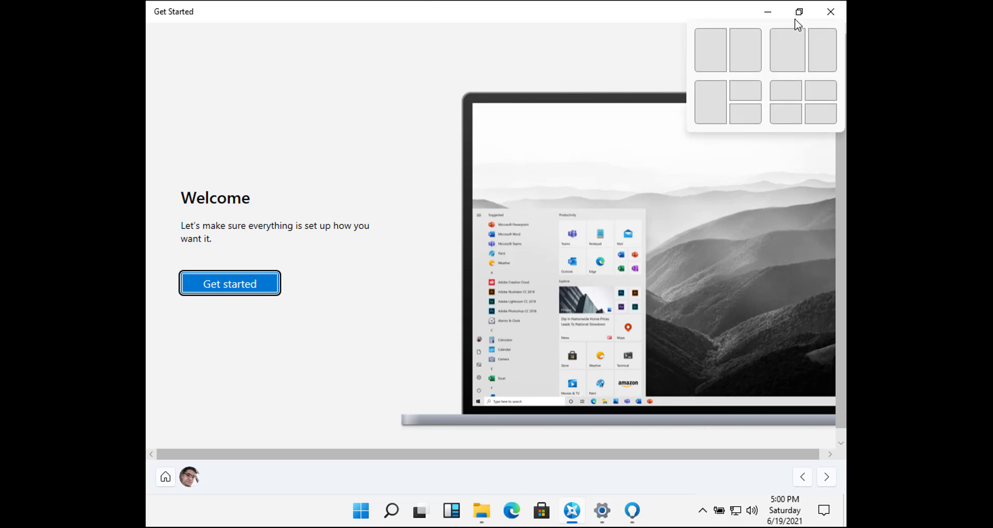
left_click(831, 11)
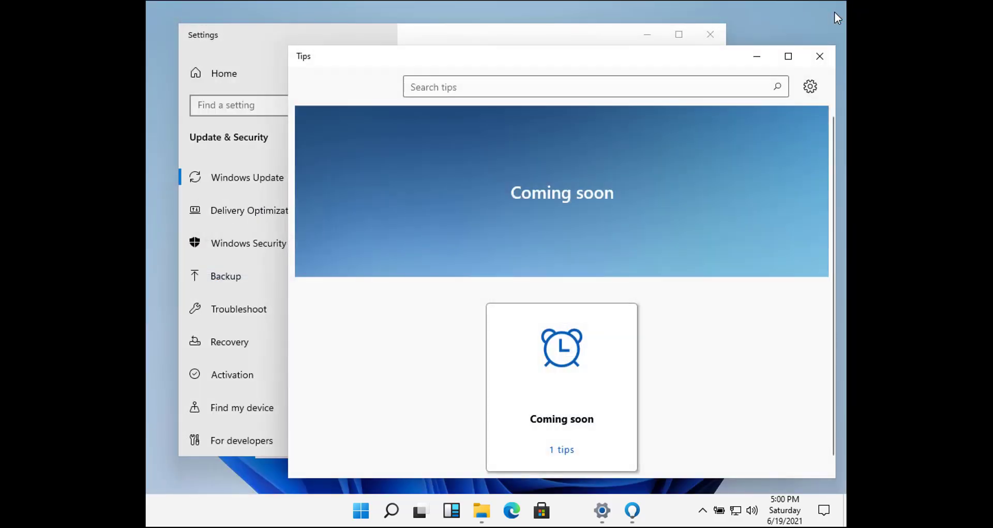
left_click(820, 56)
left_click(712, 33)
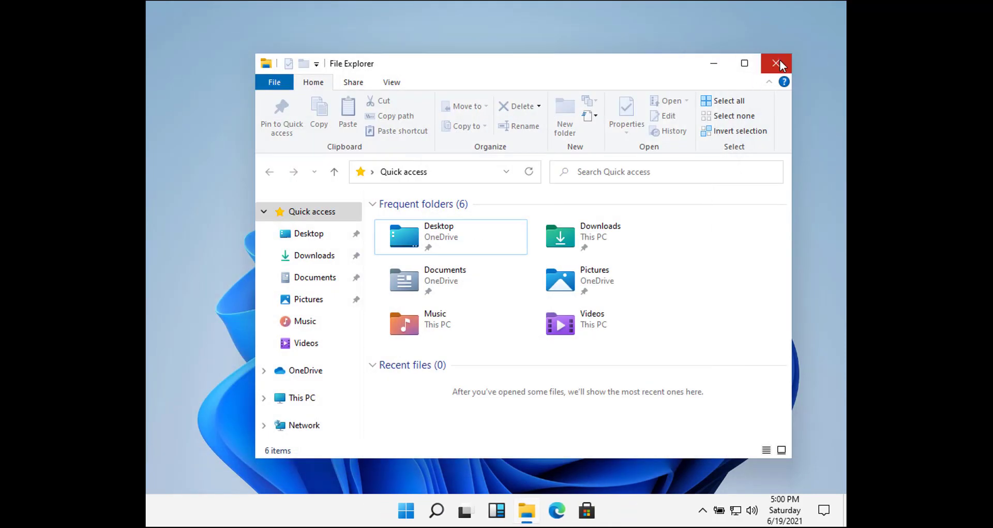
left_click(776, 63)
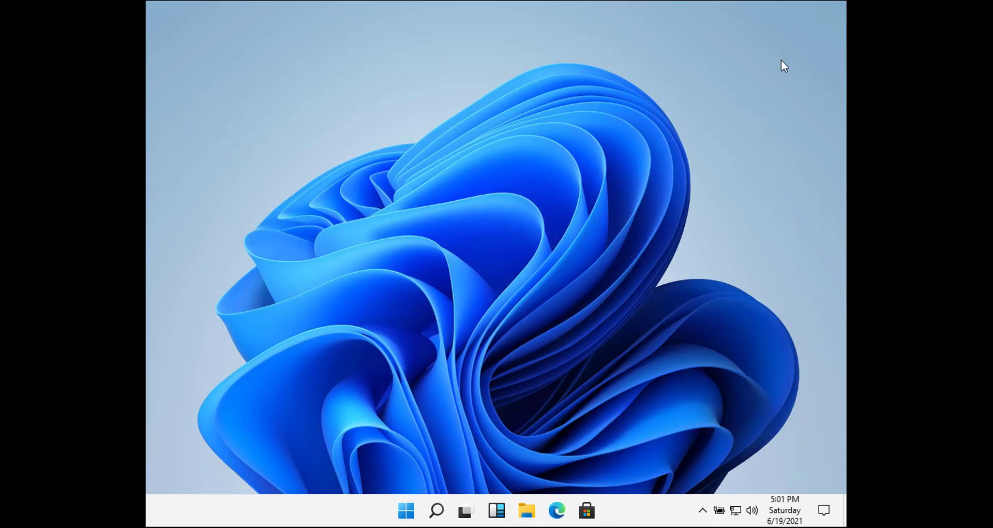